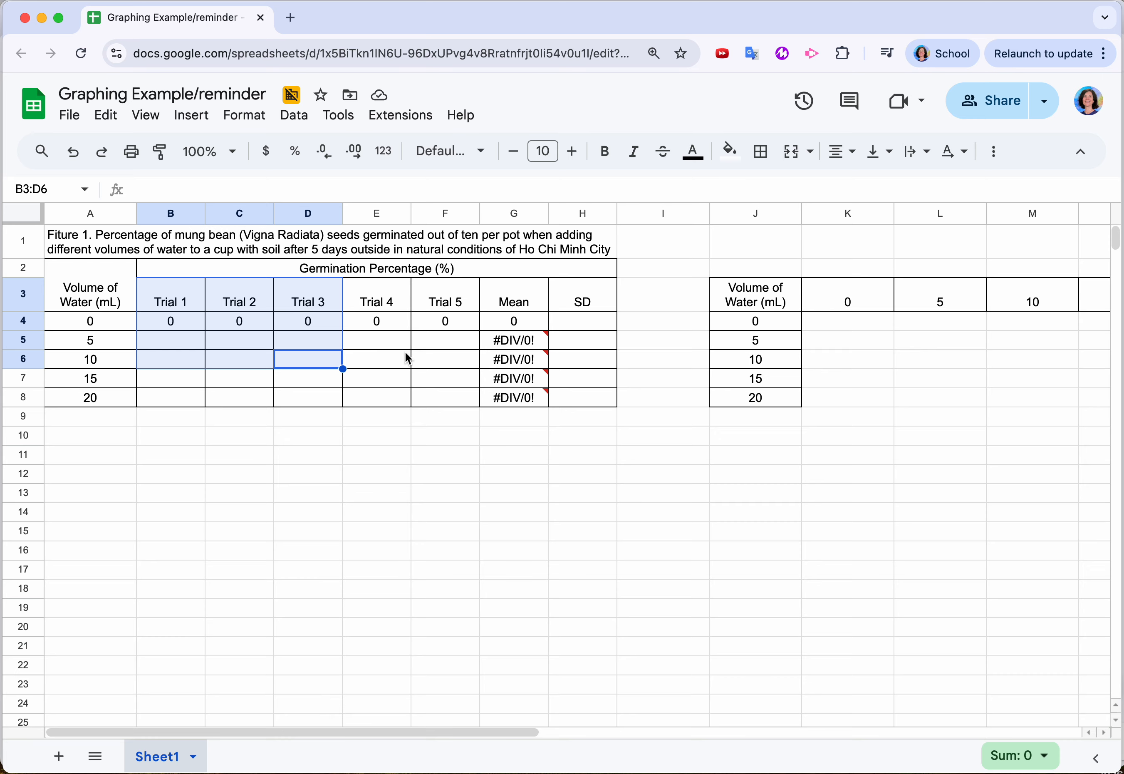
- Enter germination values 23, 25, 26 and 21 for Trials 1 to 4 in the 5 mL row
{"action": "left_click", "coordinate": [181, 323]}
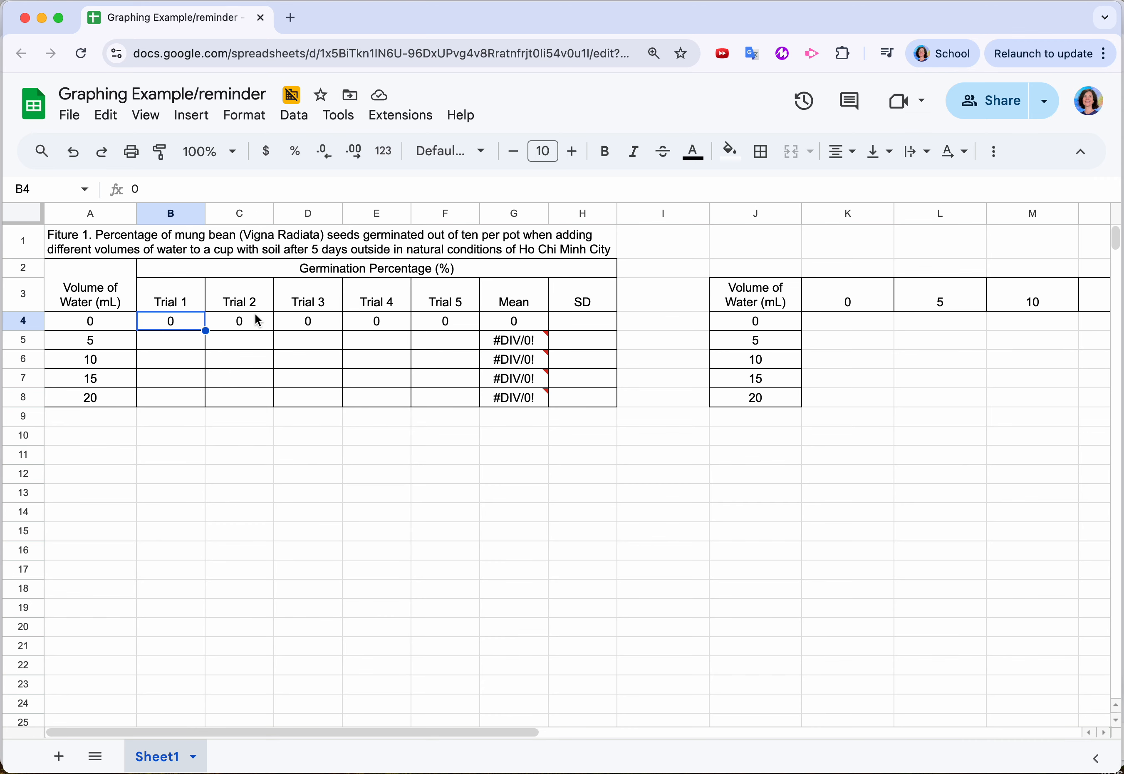
{"action": "left_click", "coordinate": [184, 347]}
{"action": "type", "text": "23"}
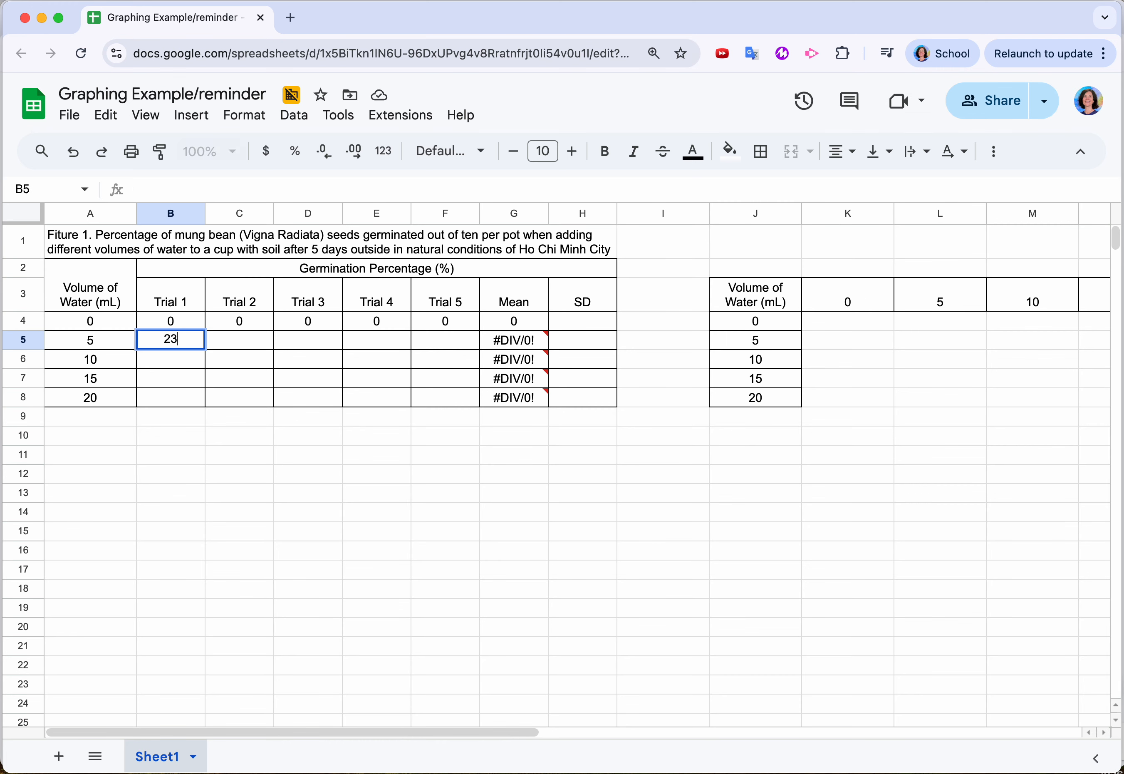
{"action": "key", "text": "Tab"}
{"action": "type", "text": "25"}
{"action": "key", "text": "Tab"}
{"action": "type", "text": "26"}
{"action": "key", "text": "Tab"}
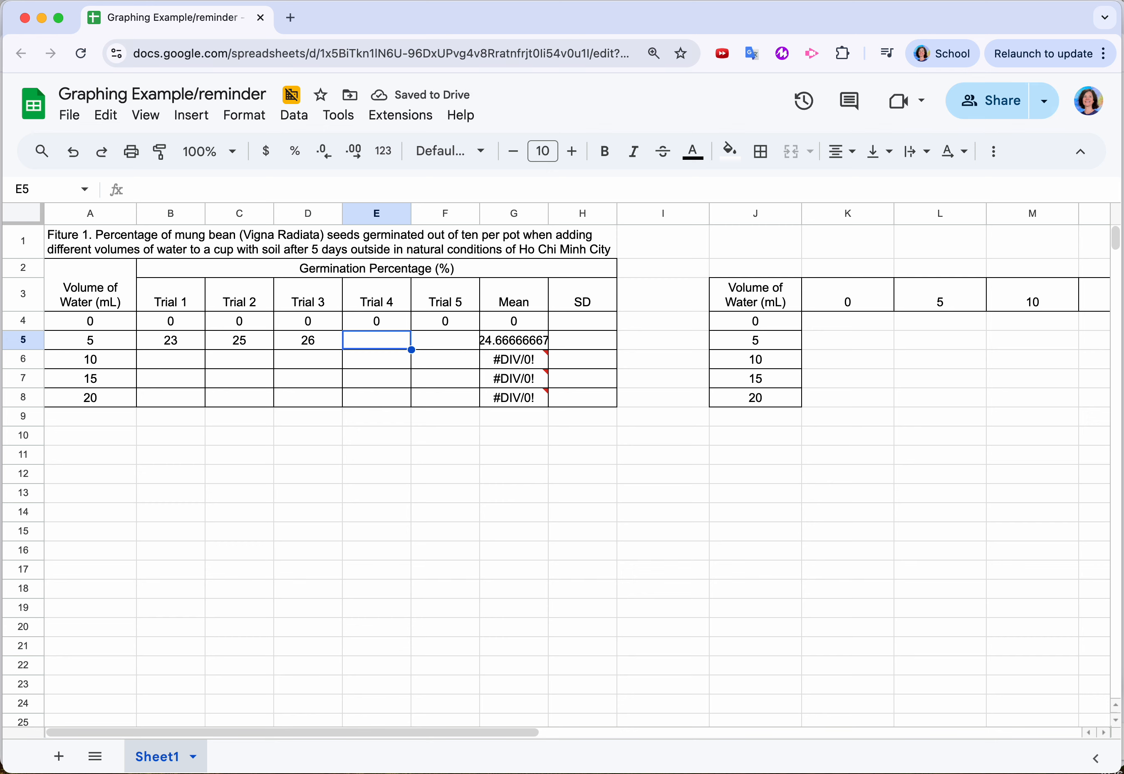
{"action": "type", "text": "21"}
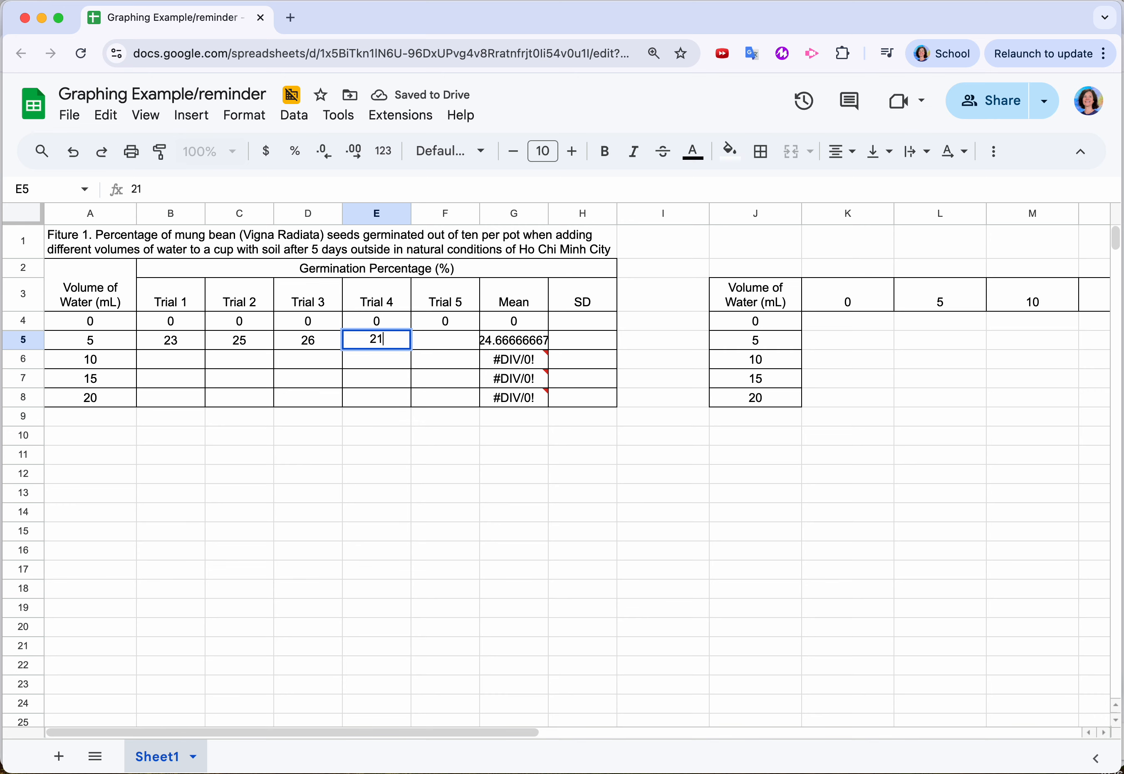
{"action": "key", "text": "Return"}
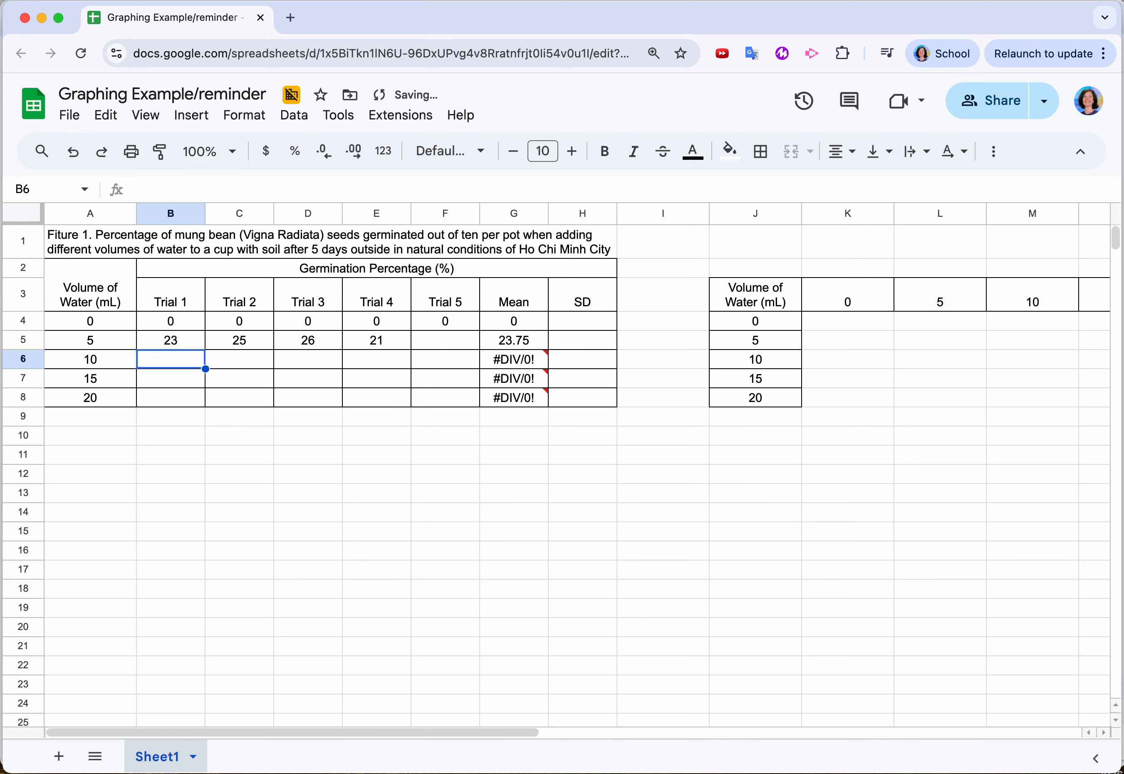
- Enter germination values 34, 33, 32 and 3 for Trials 1 to 4 in the 10 mL row
{"action": "type", "text": "34"}
{"action": "key", "text": "Tab"}
{"action": "type", "text": "33"}
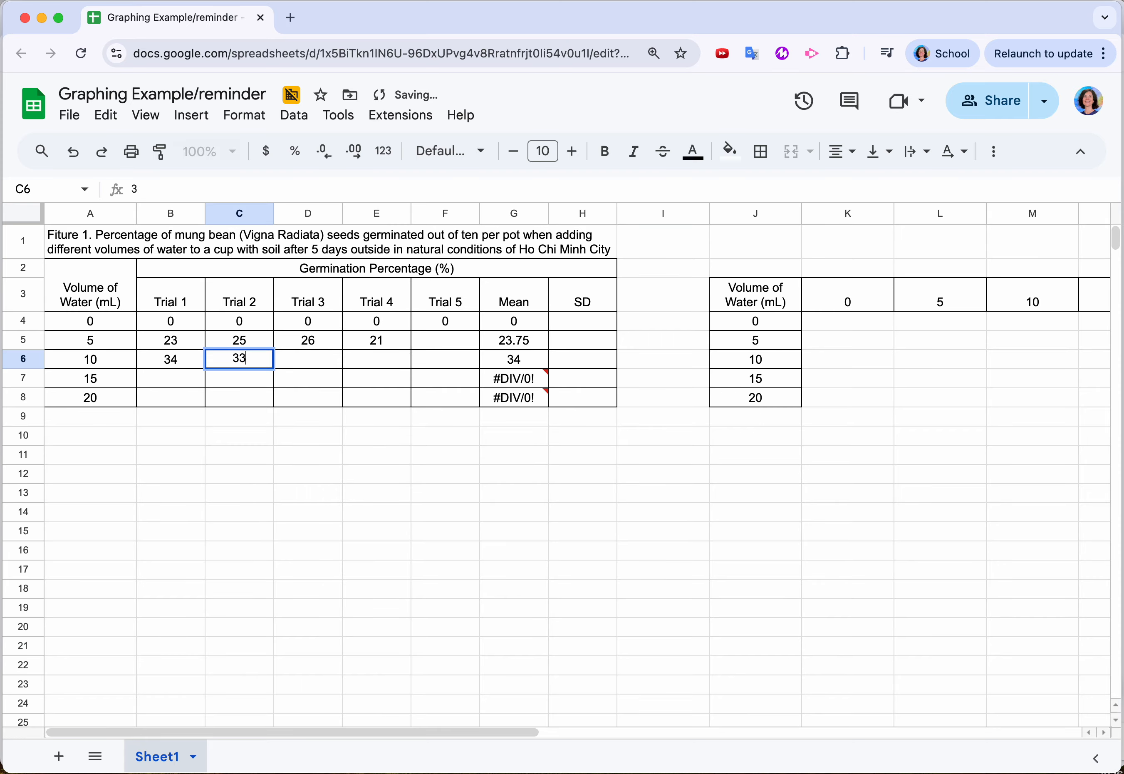
{"action": "key", "text": "Tab"}
{"action": "type", "text": "32"}
{"action": "key", "text": "Tab"}
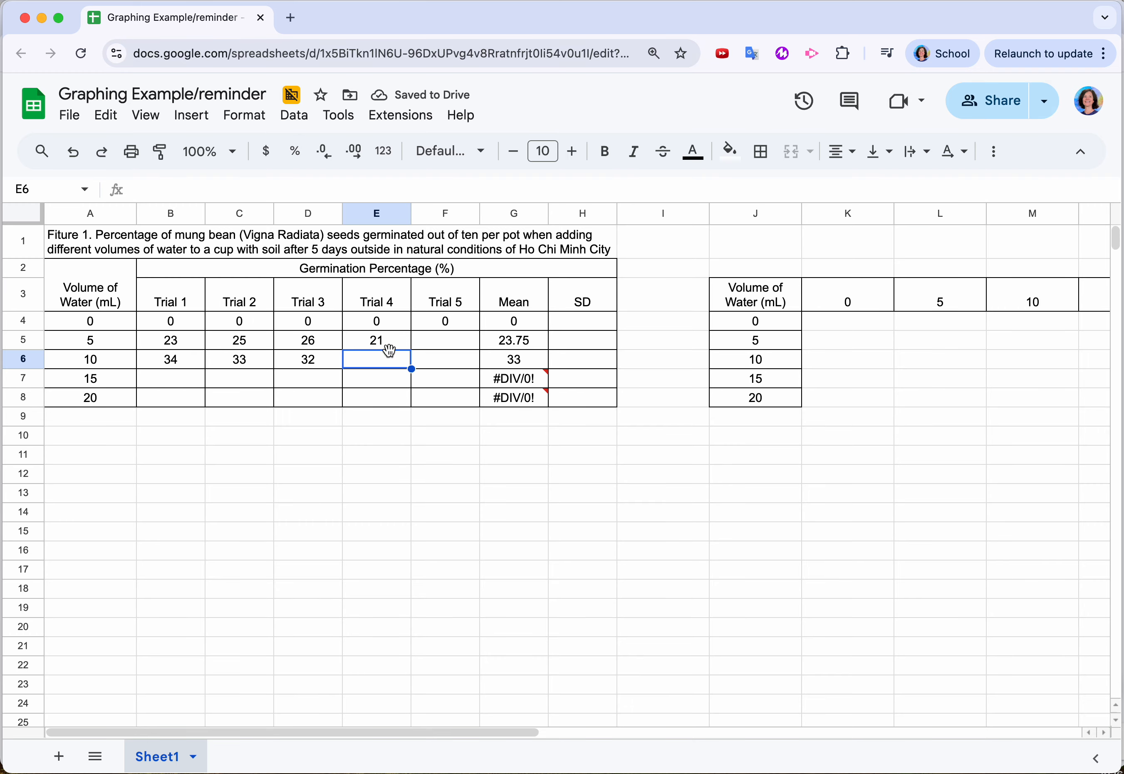
{"action": "type", "text": "3"}
{"action": "left_click", "coordinate": [423, 381]}
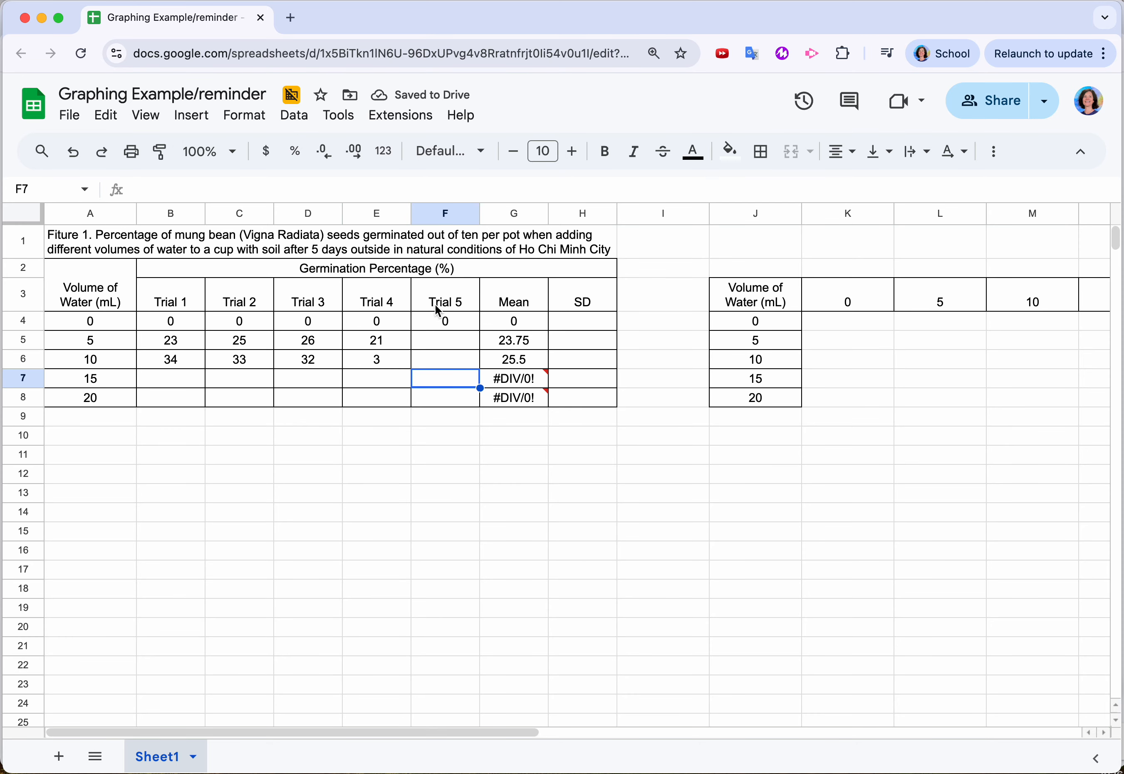
{"action": "left_click", "coordinate": [258, 269]}
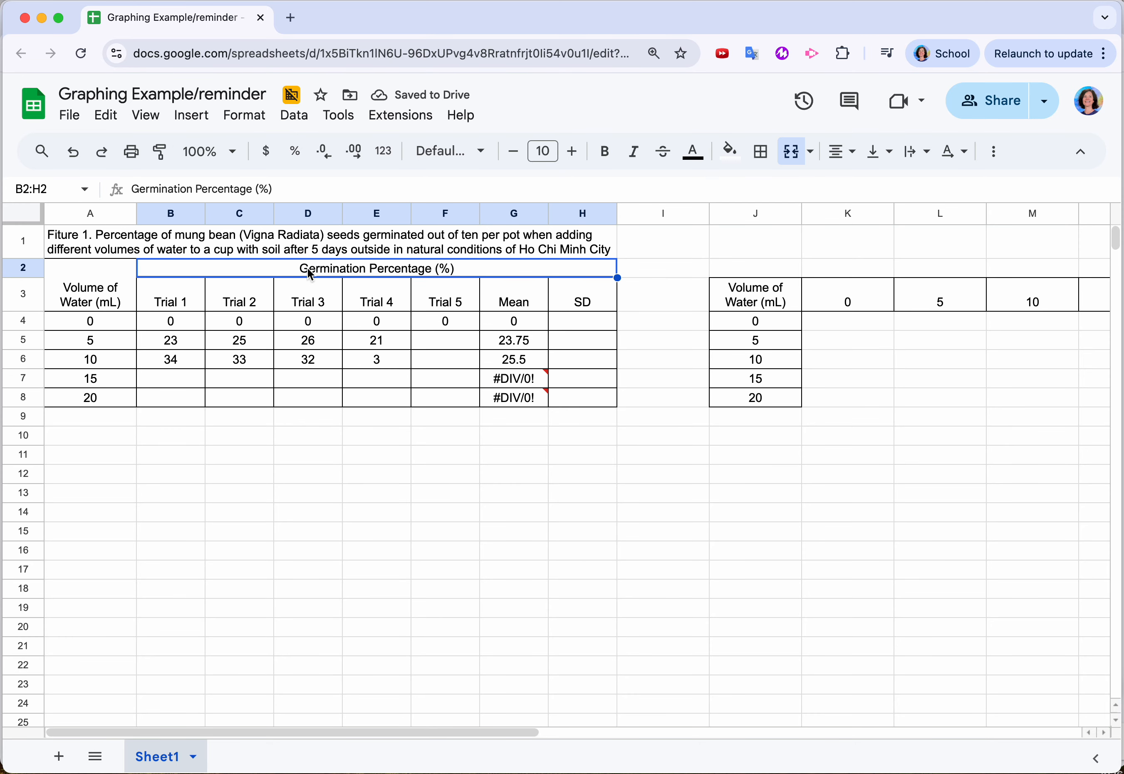
{"action": "left_click", "coordinate": [247, 116]}
{"action": "mouse_move", "coordinate": [313, 254]}
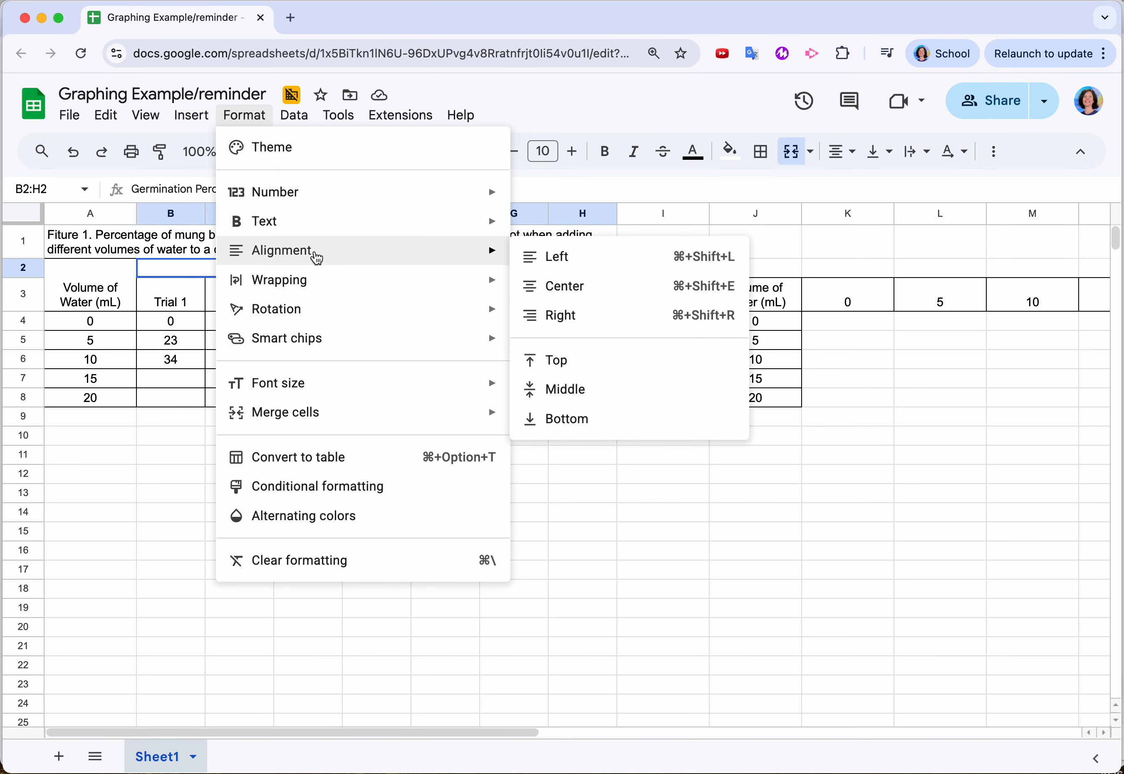
{"action": "mouse_move", "coordinate": [471, 282]}
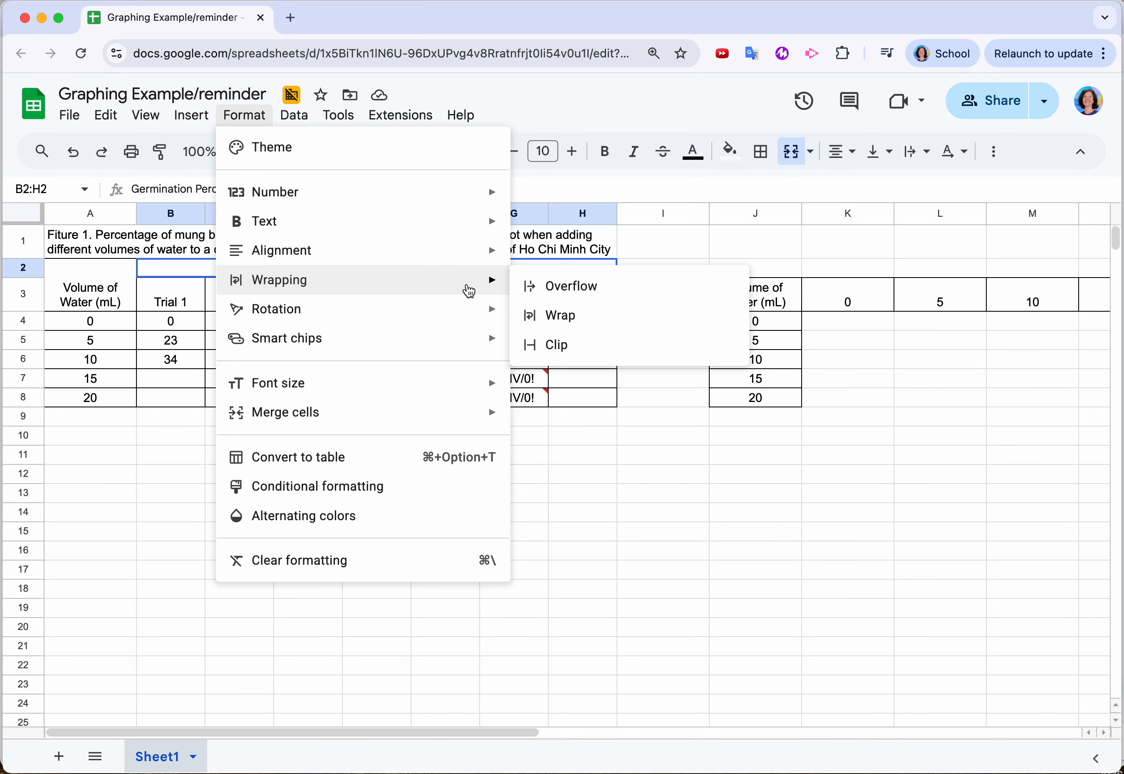
{"action": "mouse_move", "coordinate": [455, 412]}
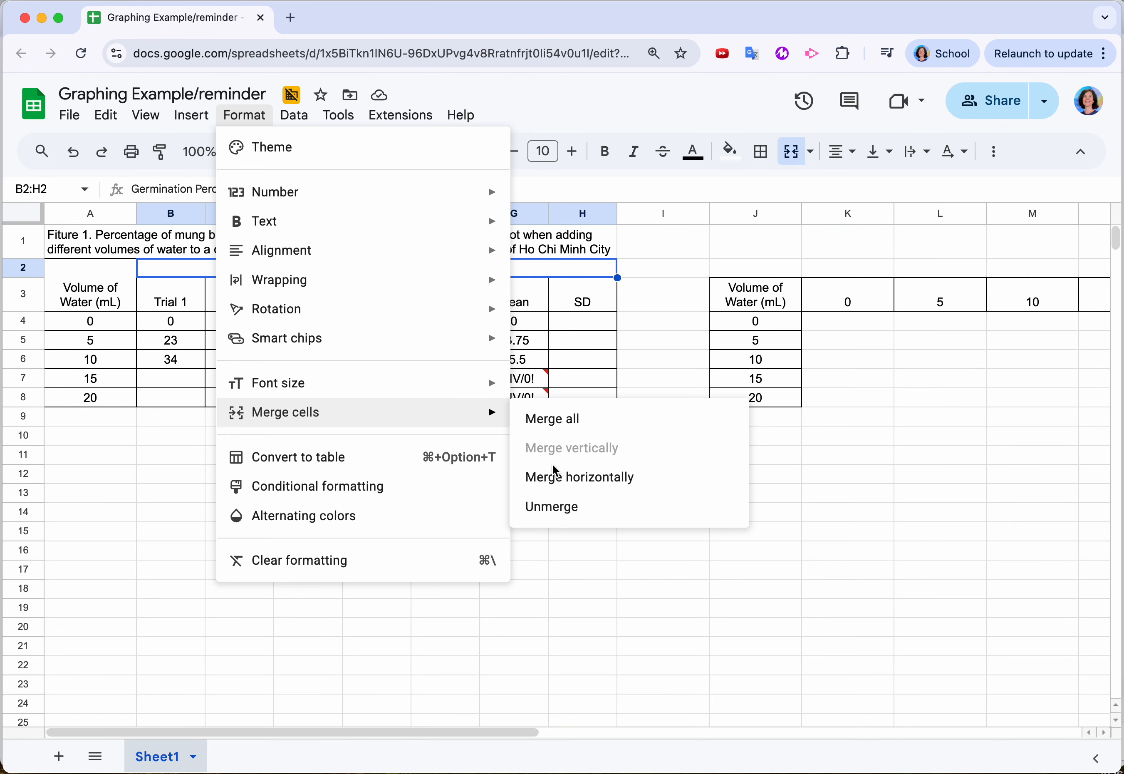
{"action": "left_click", "coordinate": [154, 342]}
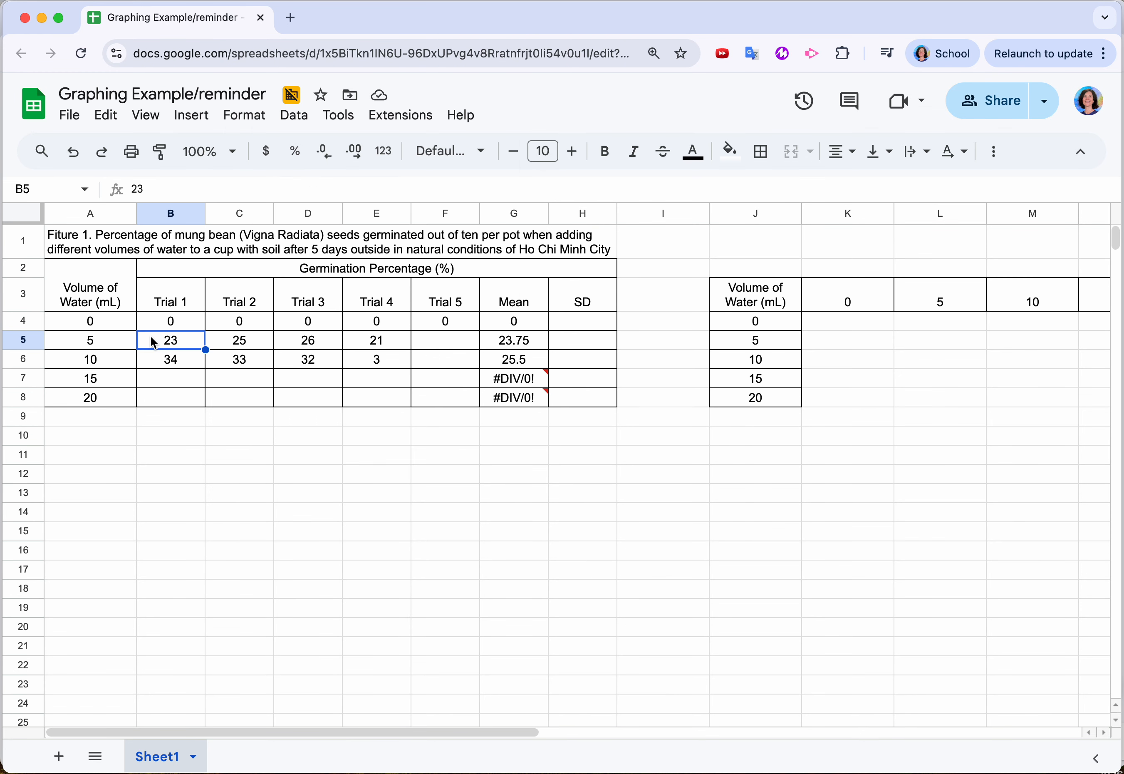
- Calculate the 0 mL row's mean in G4 with the AVERAGE function over the five trials in B4:F4
{"action": "left_click", "coordinate": [520, 321]}
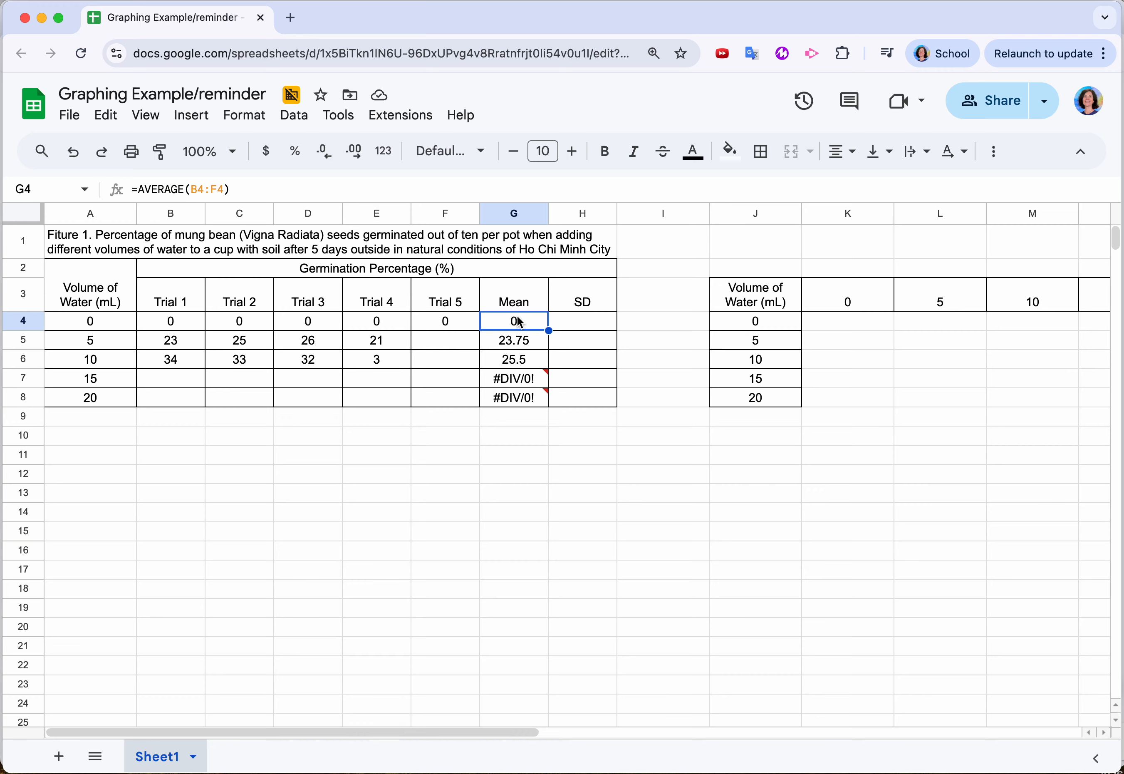
{"action": "double_click", "coordinate": [520, 321]}
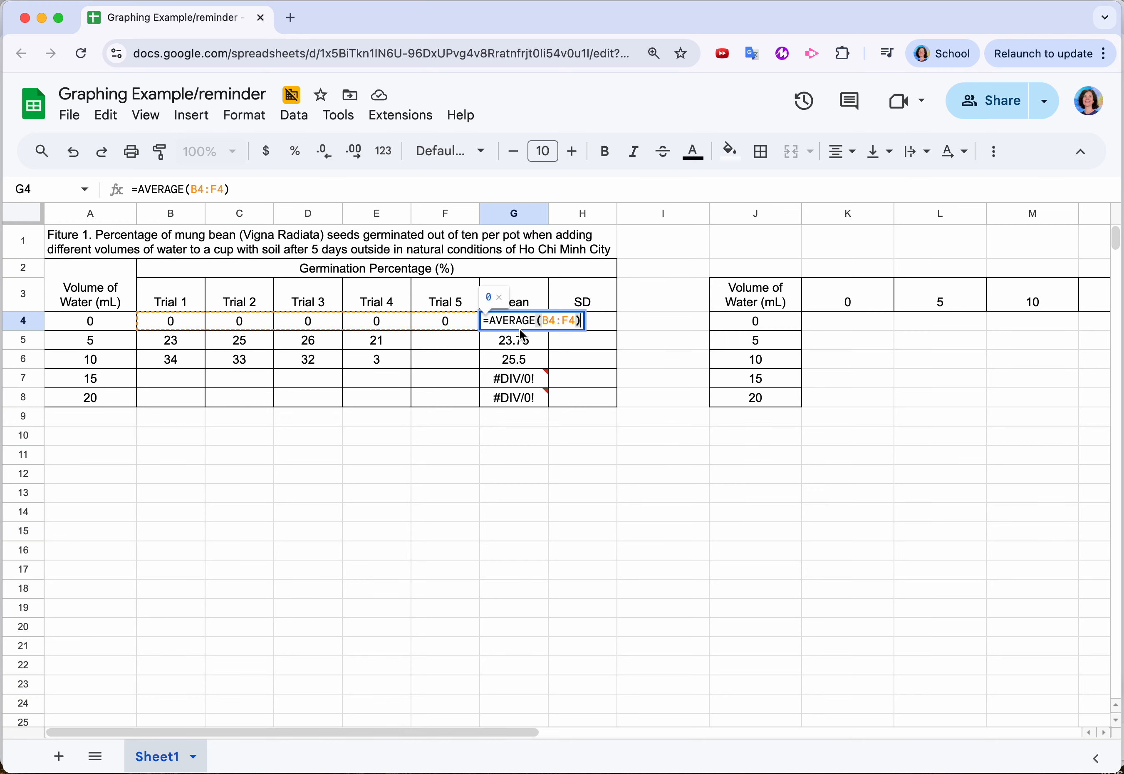
{"action": "left_click", "coordinate": [523, 363]}
{"action": "left_click", "coordinate": [528, 324]}
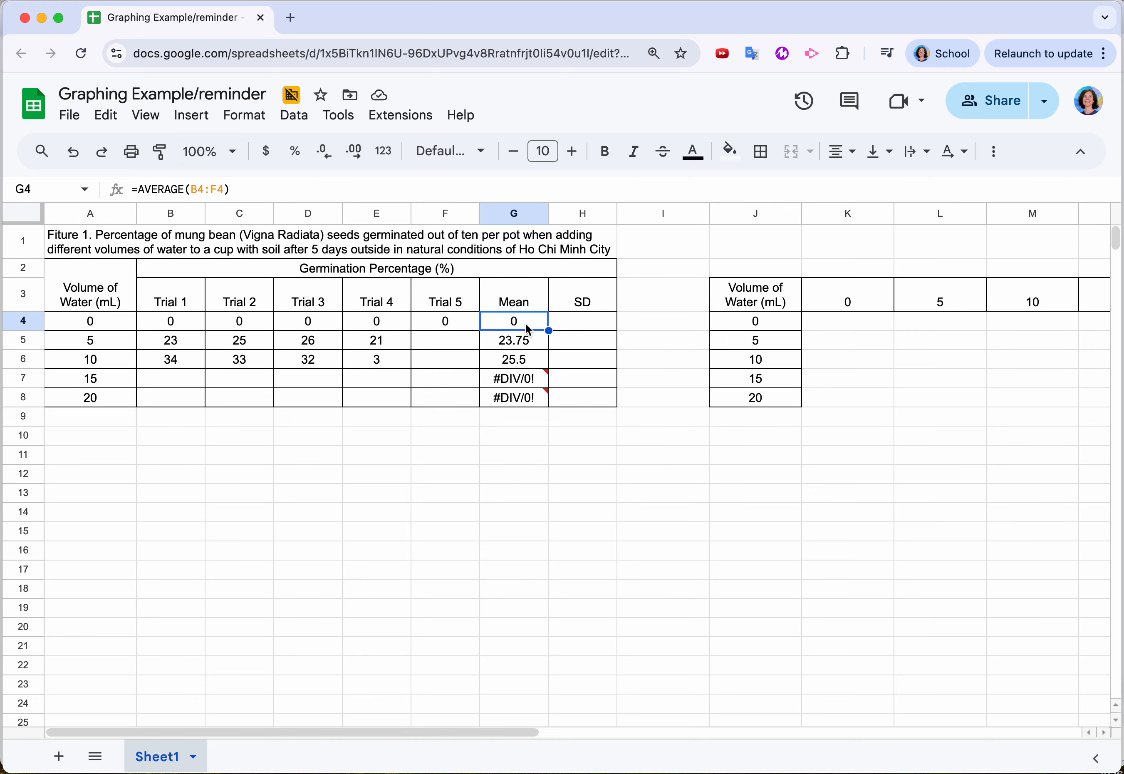
{"action": "type", "text": "=averag"}
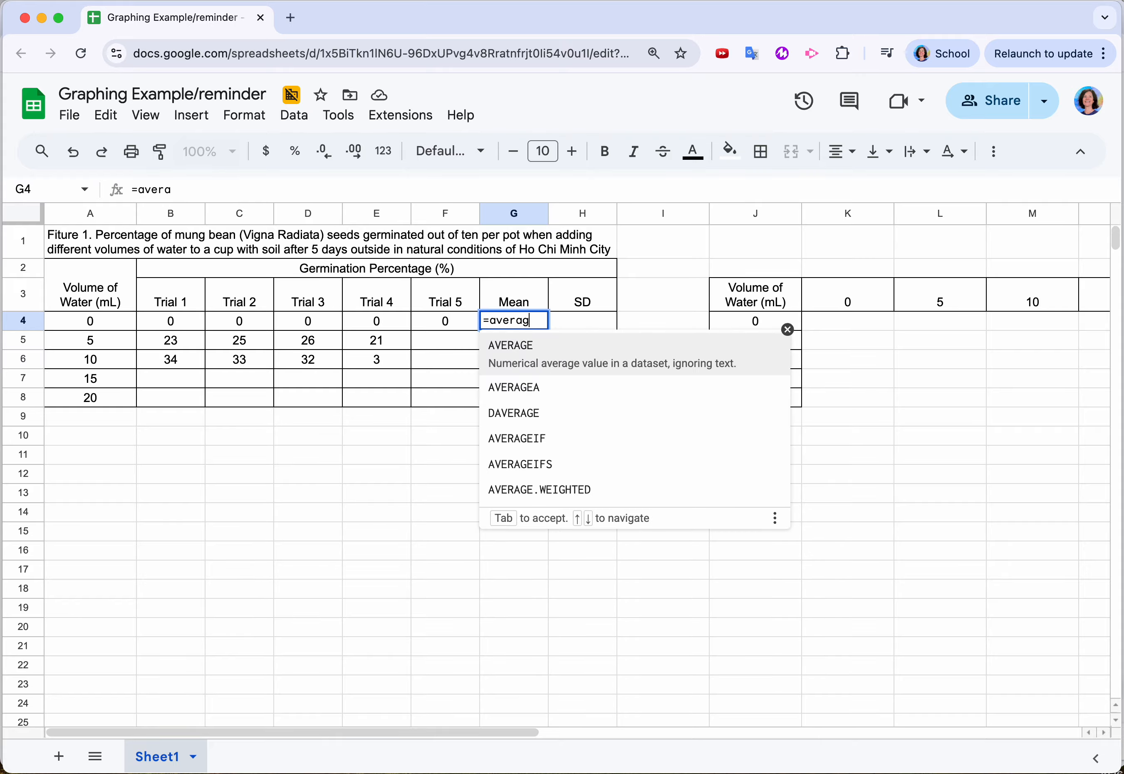
{"action": "key", "text": "Tab"}
{"action": "left_click_drag", "start_coordinate": [174, 322], "coordinate": [452, 331]}
{"action": "key", "text": "Return"}
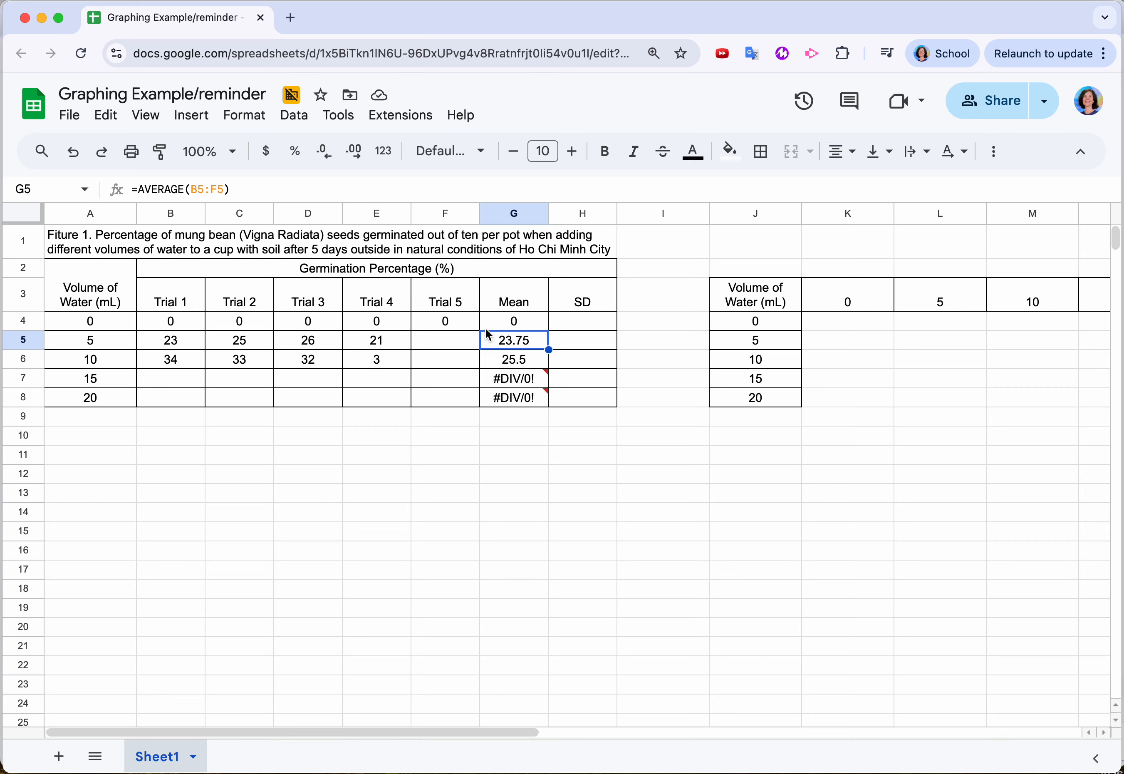
- Fill the AVERAGE formula from G4 down through G8 for the remaining water volumes
{"action": "left_click", "coordinate": [517, 323]}
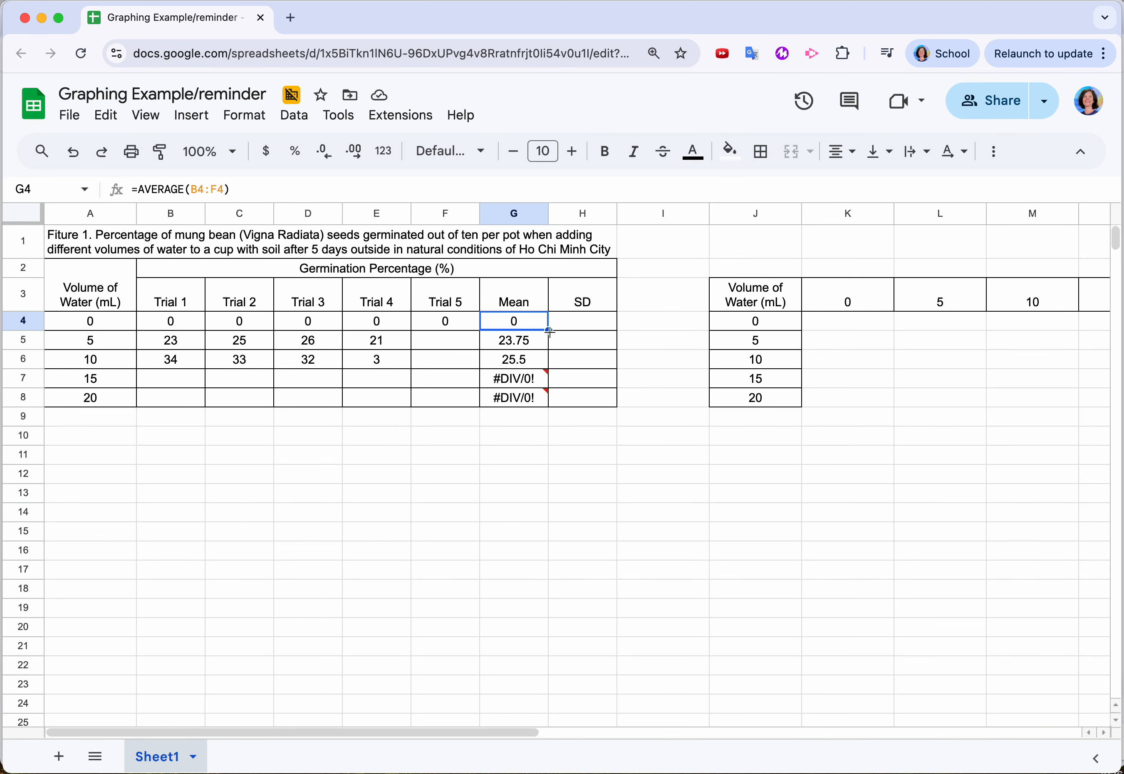
{"action": "left_click_drag", "start_coordinate": [550, 382], "coordinate": [550, 397]}
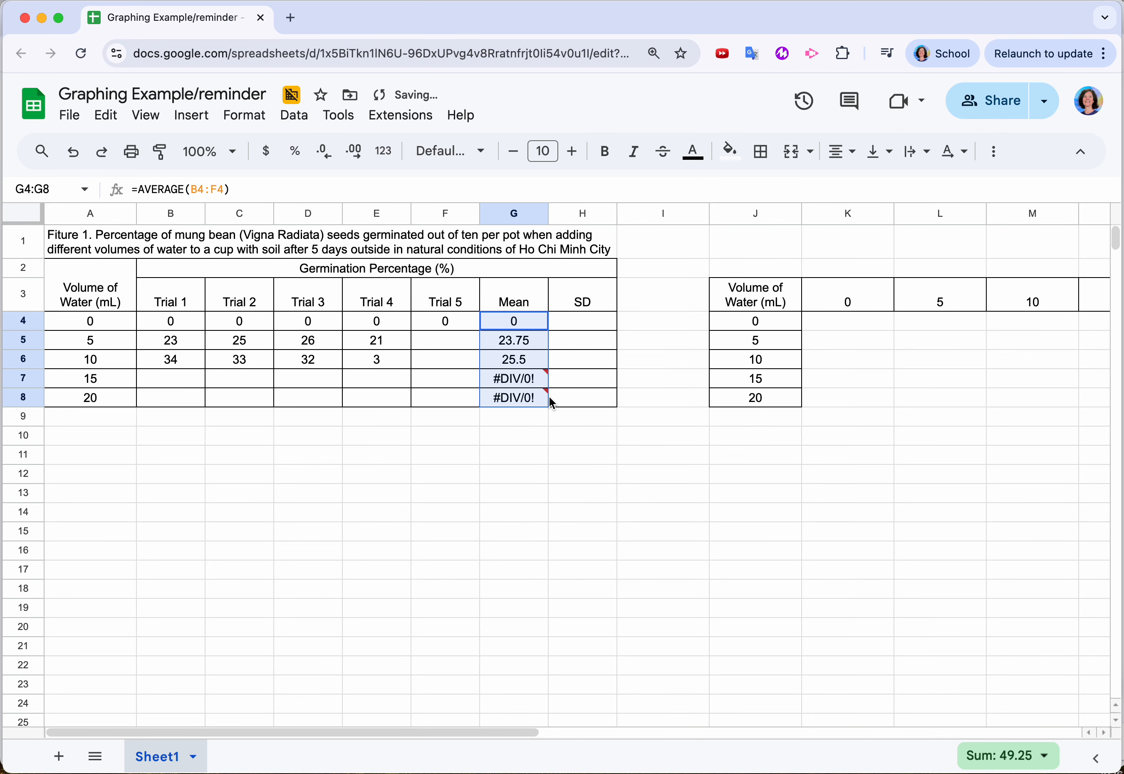
{"action": "left_click", "coordinate": [524, 398]}
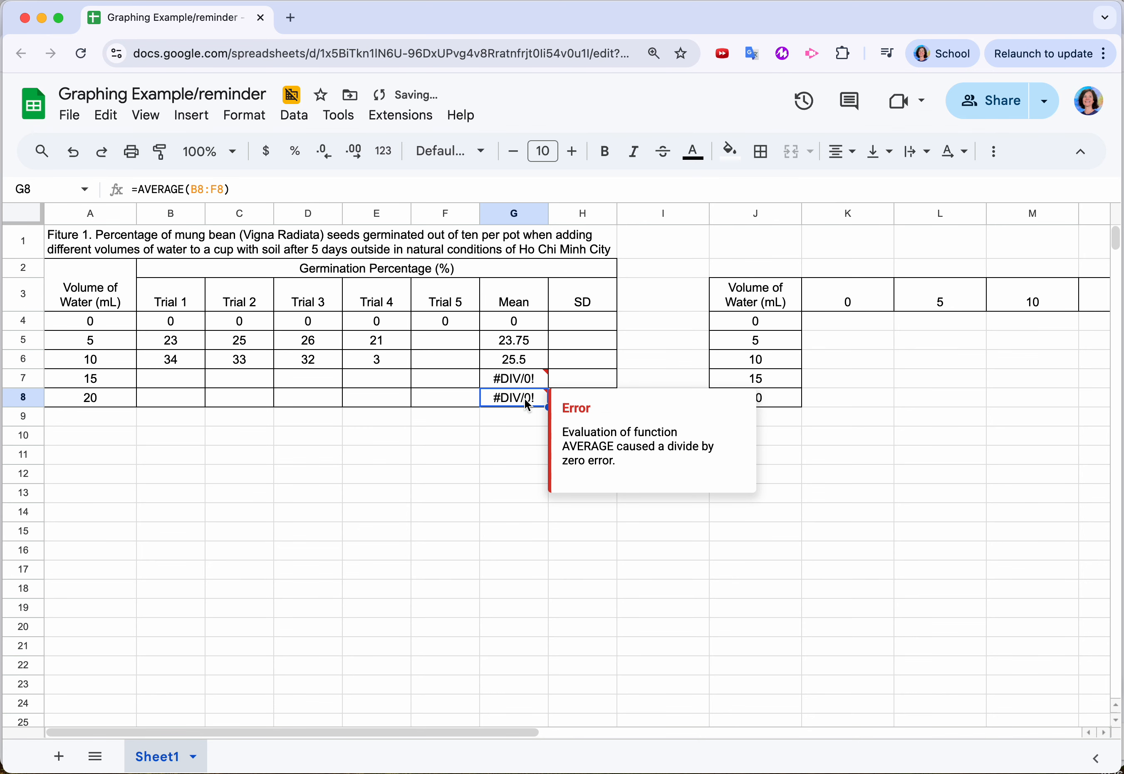
- Enter the Trial 1 values 5 for the 15 mL row and 10 for the 20 mL row
{"action": "left_click", "coordinate": [163, 375]}
{"action": "type", "text": "5"}
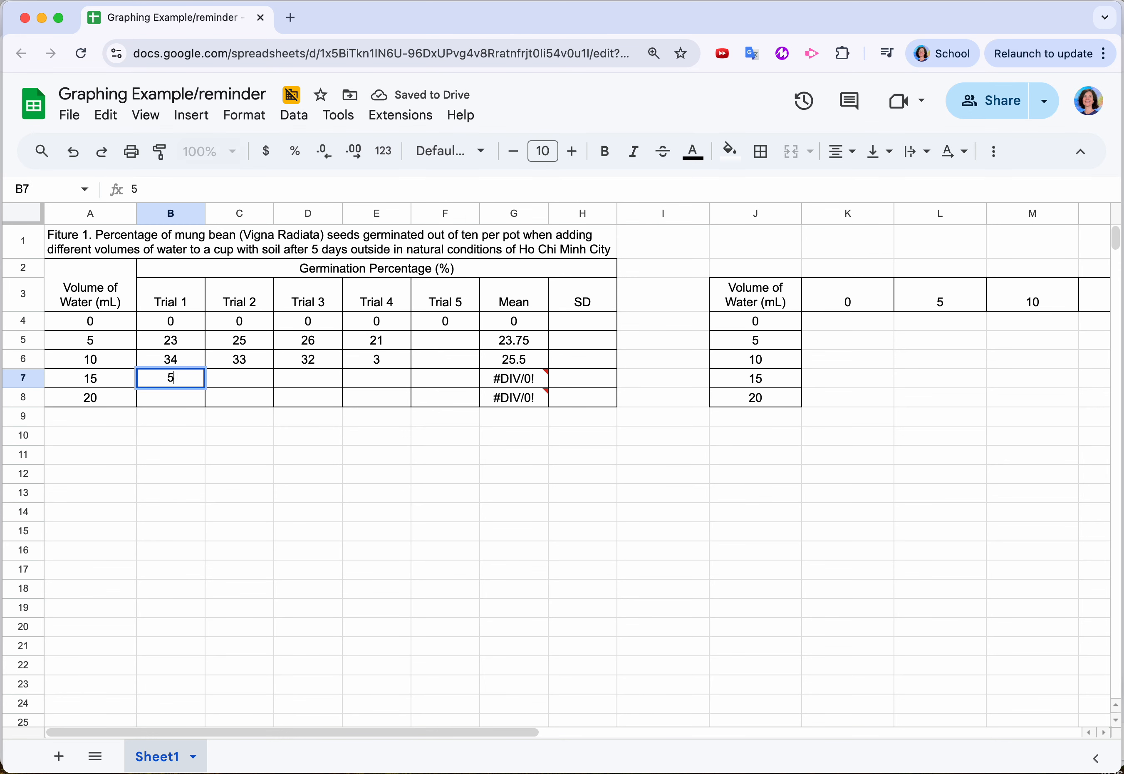
{"action": "key", "text": "Return"}
{"action": "type", "text": "10"}
{"action": "key", "text": "Return"}
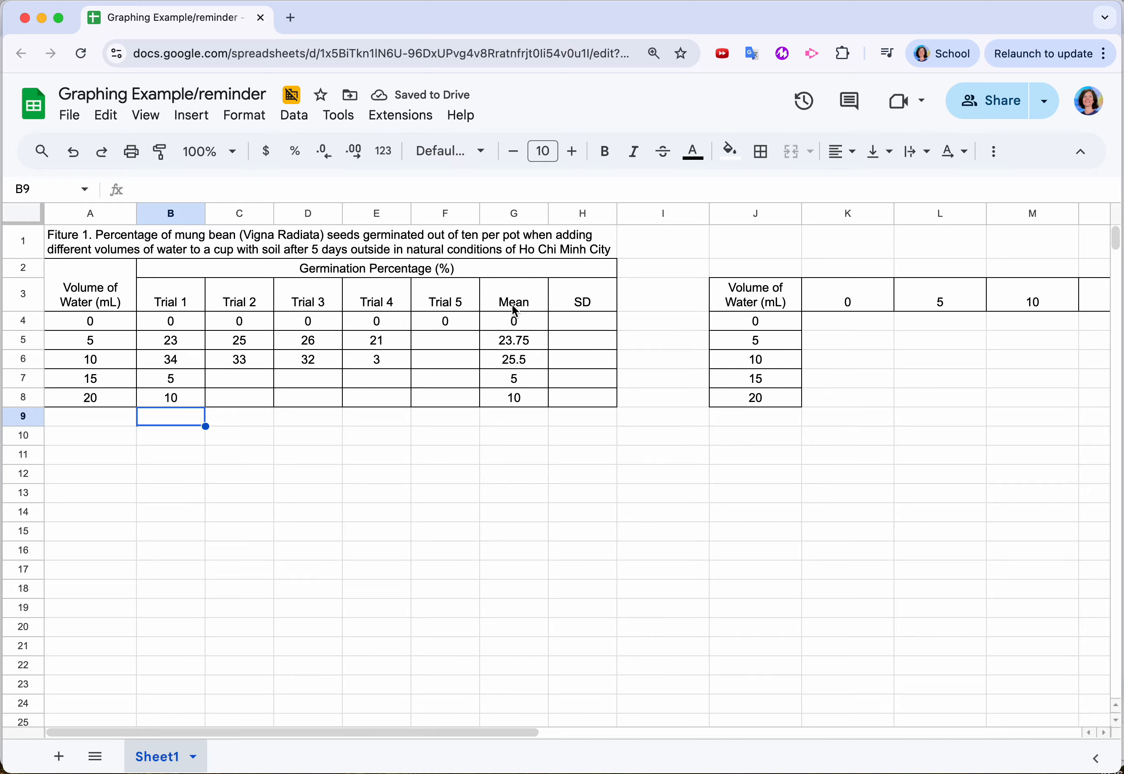
- Calculate the 0 mL row's standard deviation in H4 with the STDEV function over B4:F4
{"action": "left_click", "coordinate": [588, 323]}
{"action": "type", "text": "=stdev"}
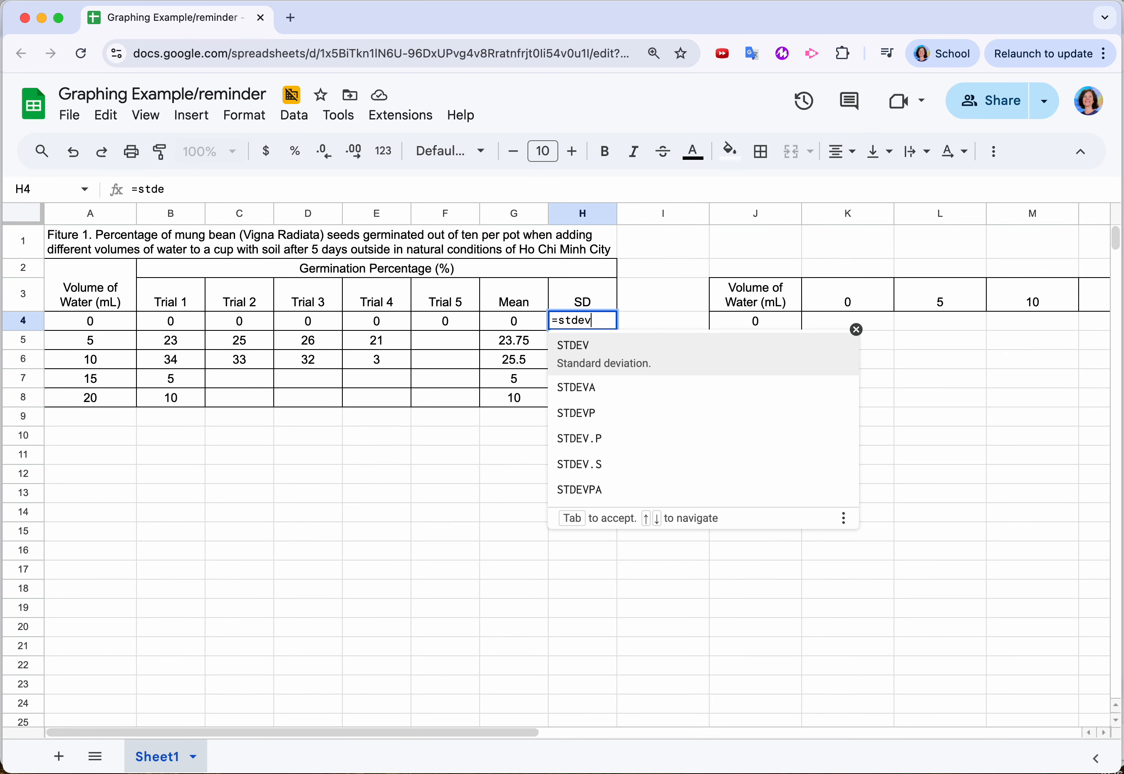
{"action": "key", "text": "Tab"}
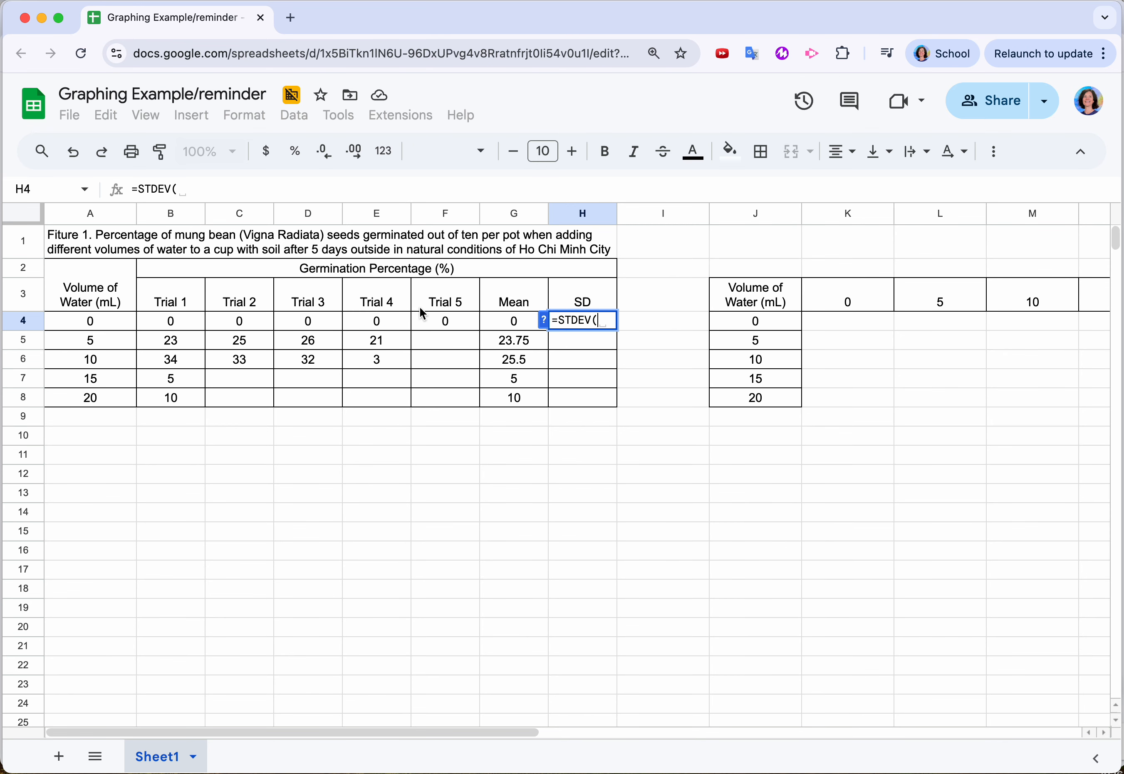
{"action": "left_click_drag", "start_coordinate": [182, 321], "coordinate": [441, 322]}
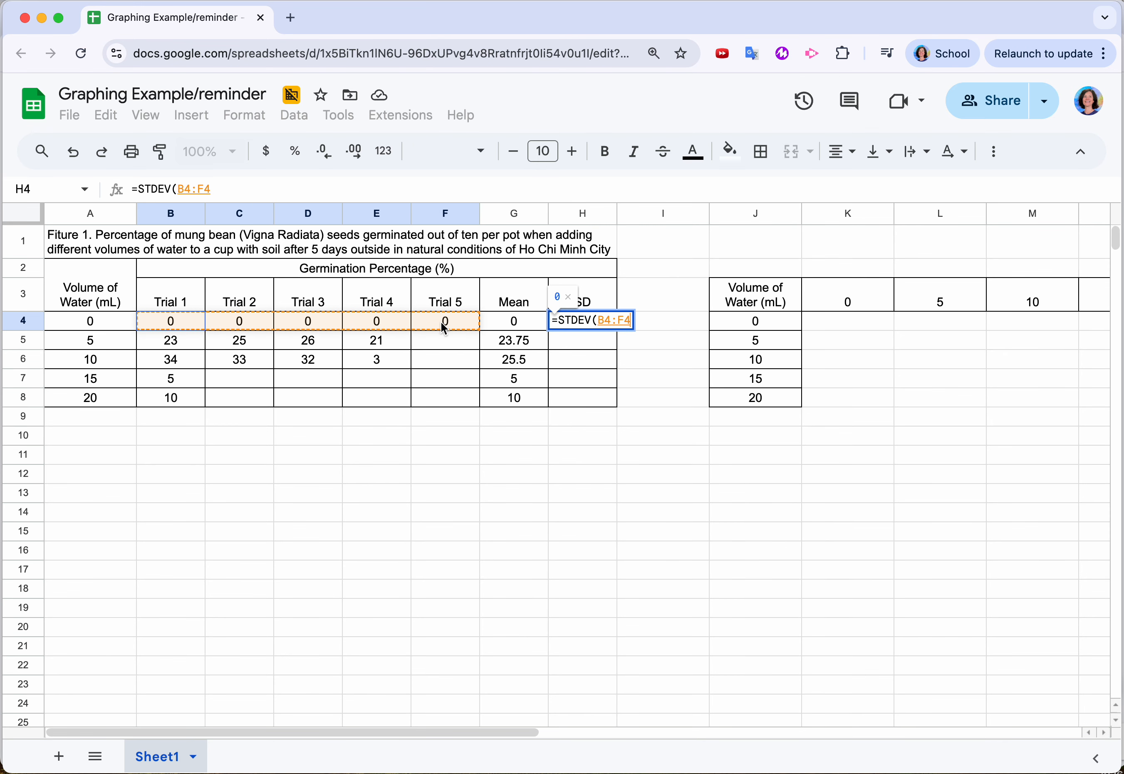
{"action": "key", "text": "Return"}
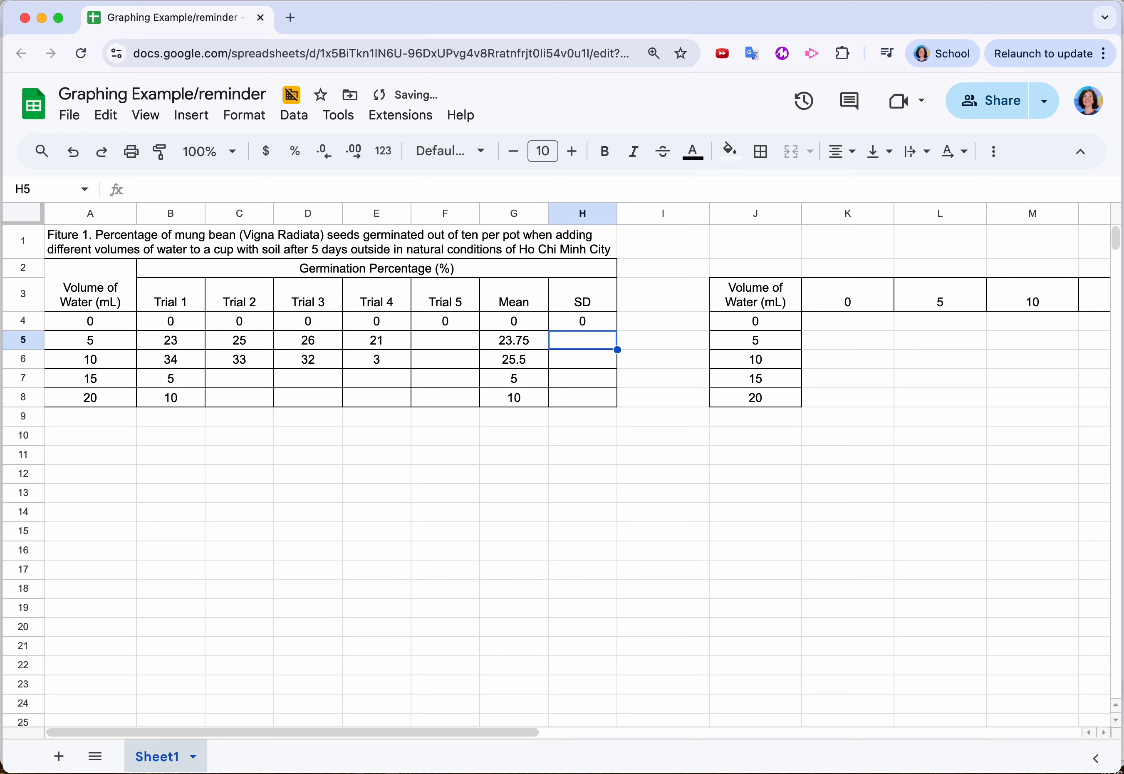
- Fill the STDEV formula from H4 down through H8 and check the formula in the last row
{"action": "left_click", "coordinate": [575, 321]}
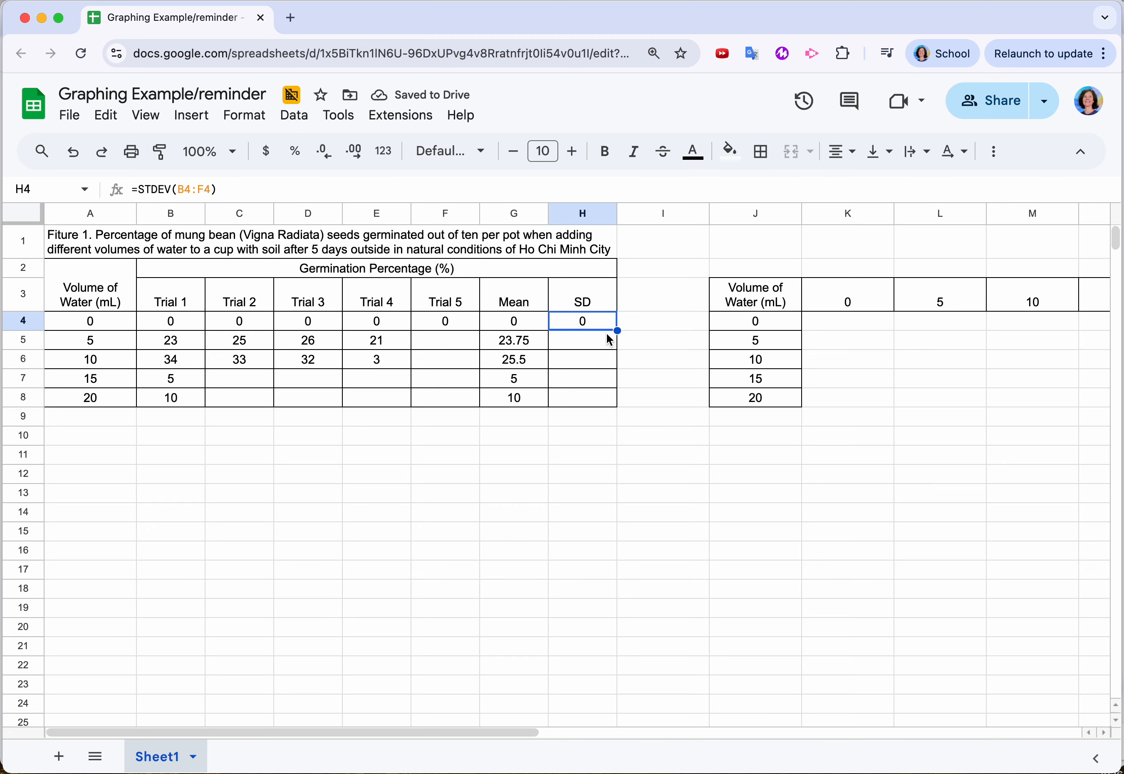
{"action": "left_click_drag", "start_coordinate": [618, 345], "coordinate": [616, 397]}
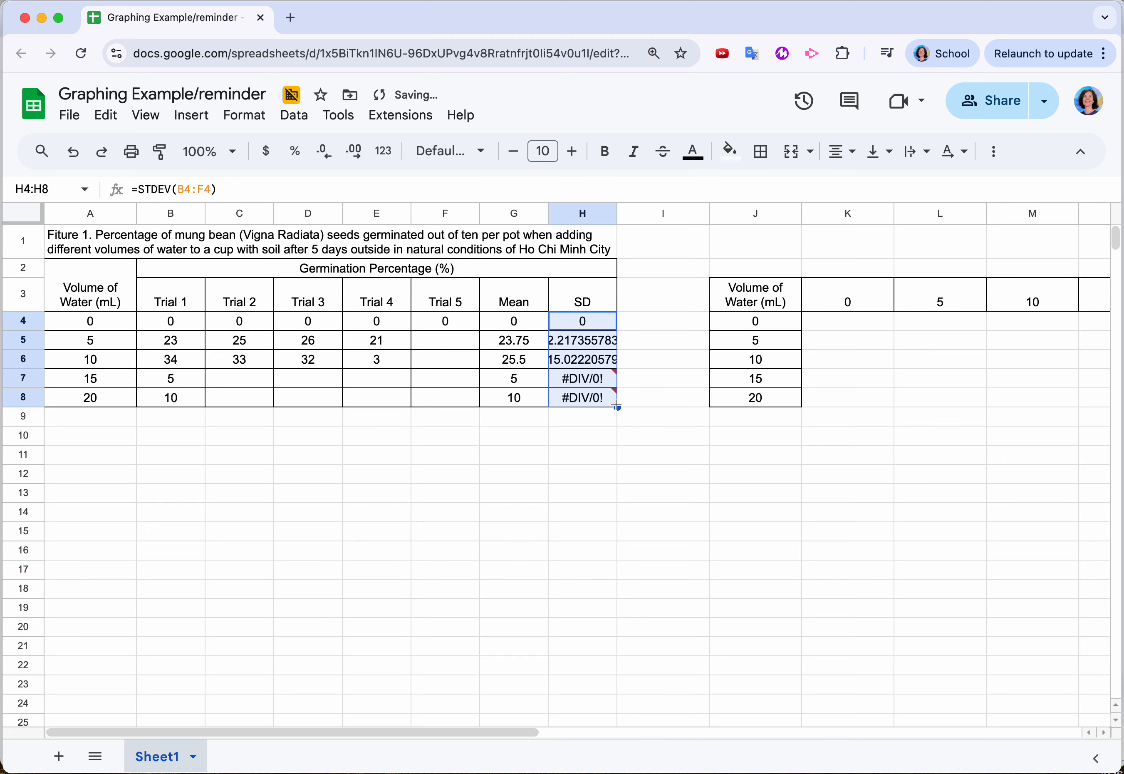
{"action": "left_click", "coordinate": [587, 400]}
{"action": "double_click", "coordinate": [587, 400]}
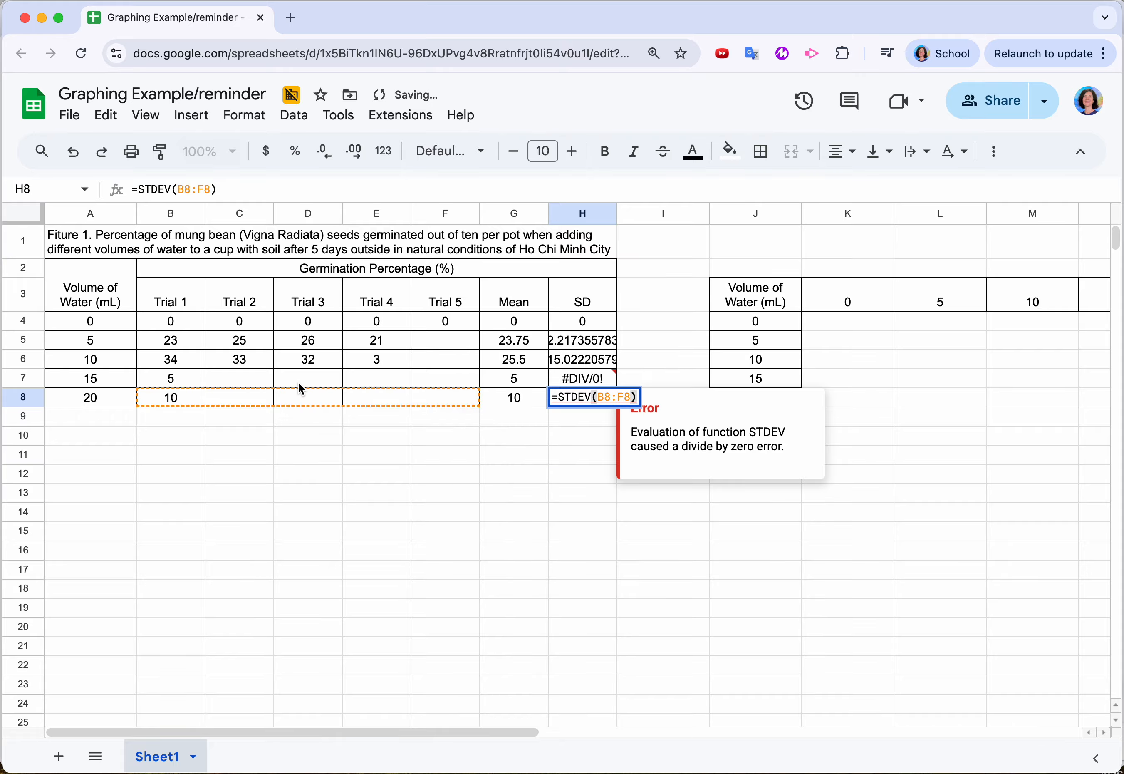
{"action": "key", "text": "Return"}
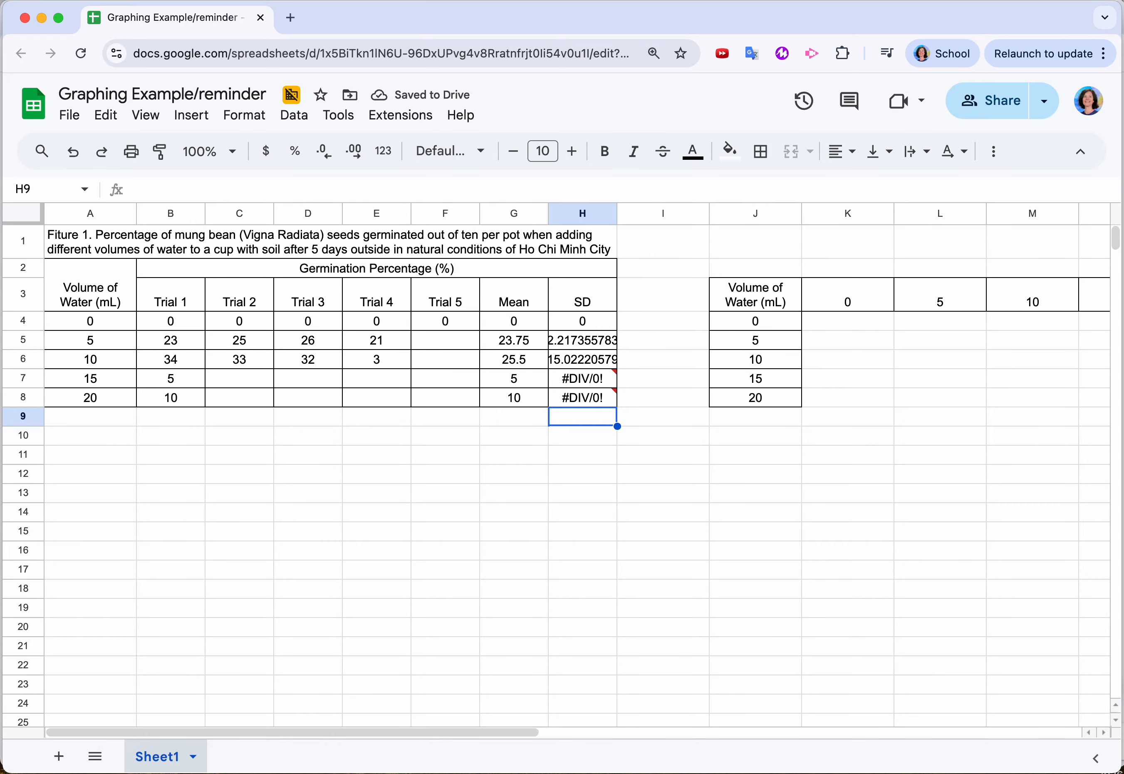
- Enter 10 as the Trial 2 value in both the 15 mL and 20 mL rows
{"action": "left_click", "coordinate": [227, 383]}
{"action": "type", "text": "10"}
{"action": "key", "text": "Return"}
{"action": "type", "text": "10"}
{"action": "key", "text": "Return"}
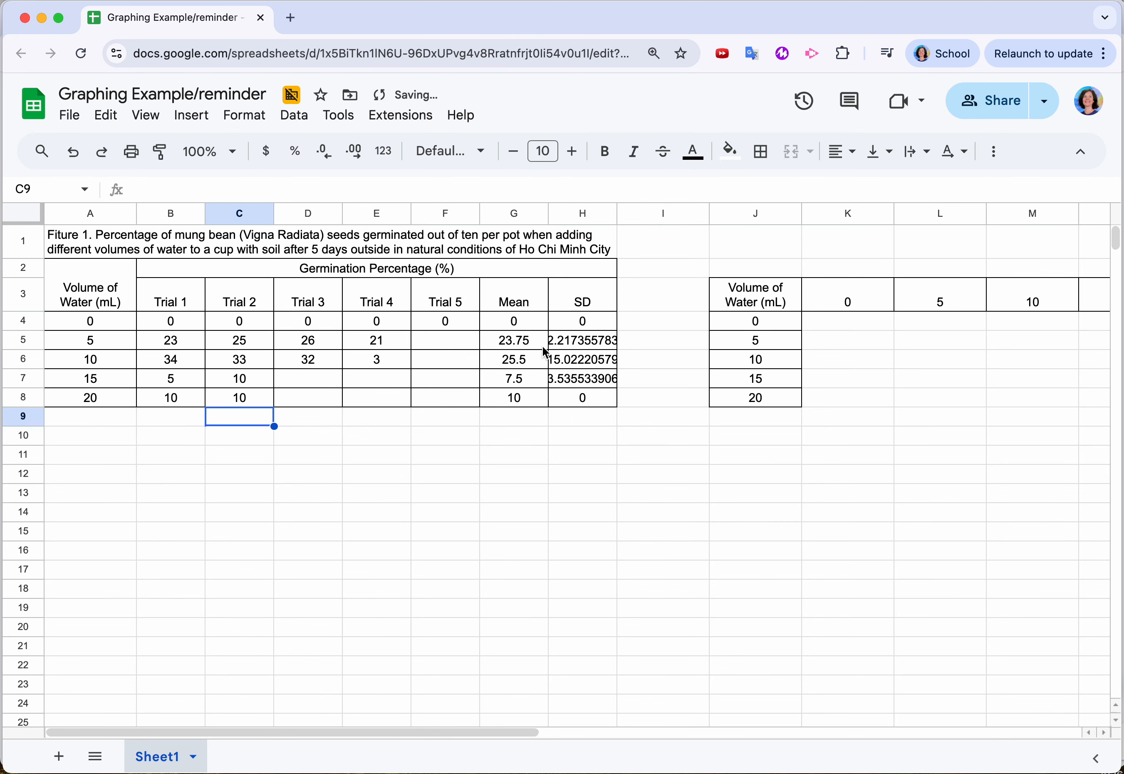
- Format the SD values in H4:H8 to one decimal place
{"action": "left_click", "coordinate": [573, 345]}
{"action": "left_click_drag", "start_coordinate": [570, 321], "coordinate": [566, 394]}
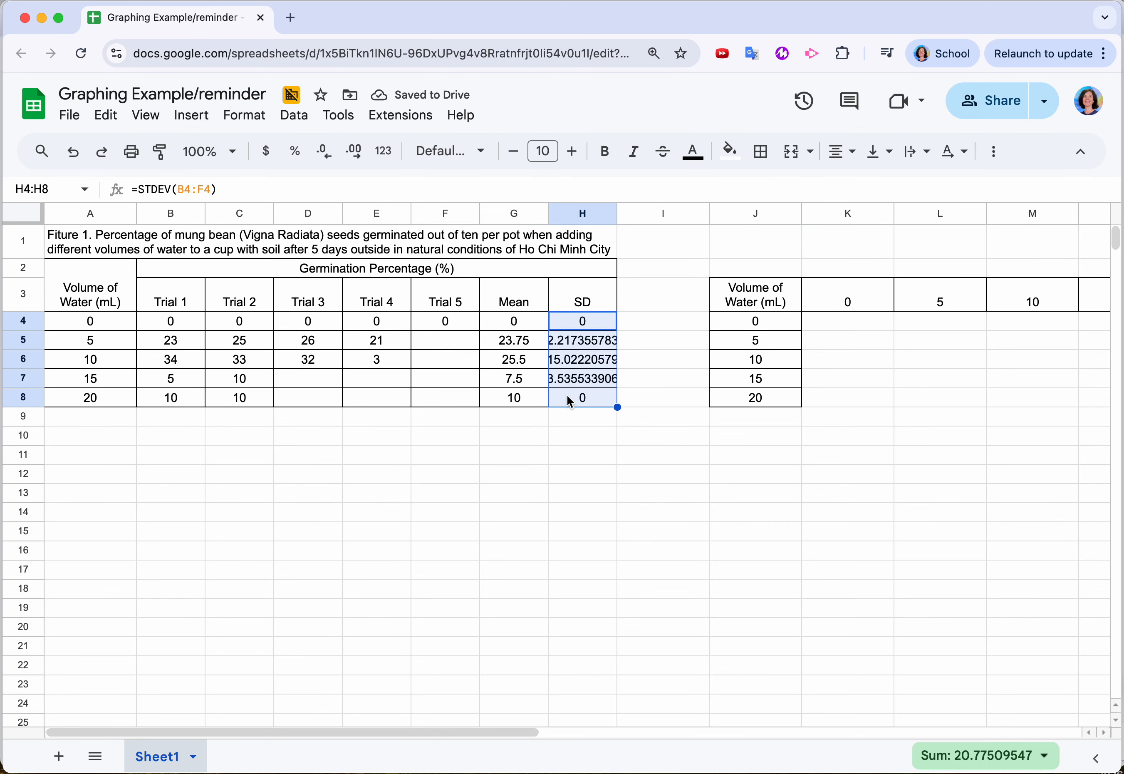
{"action": "left_click", "coordinate": [324, 154]}
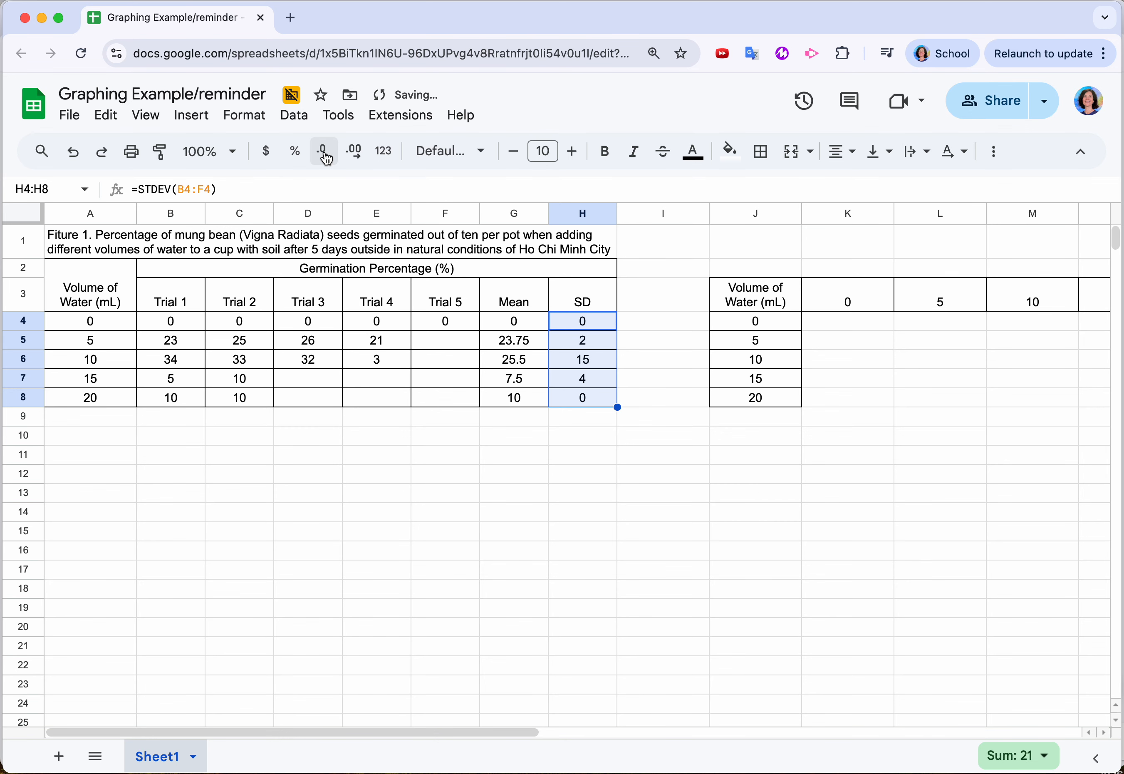
{"action": "left_click", "coordinate": [352, 156]}
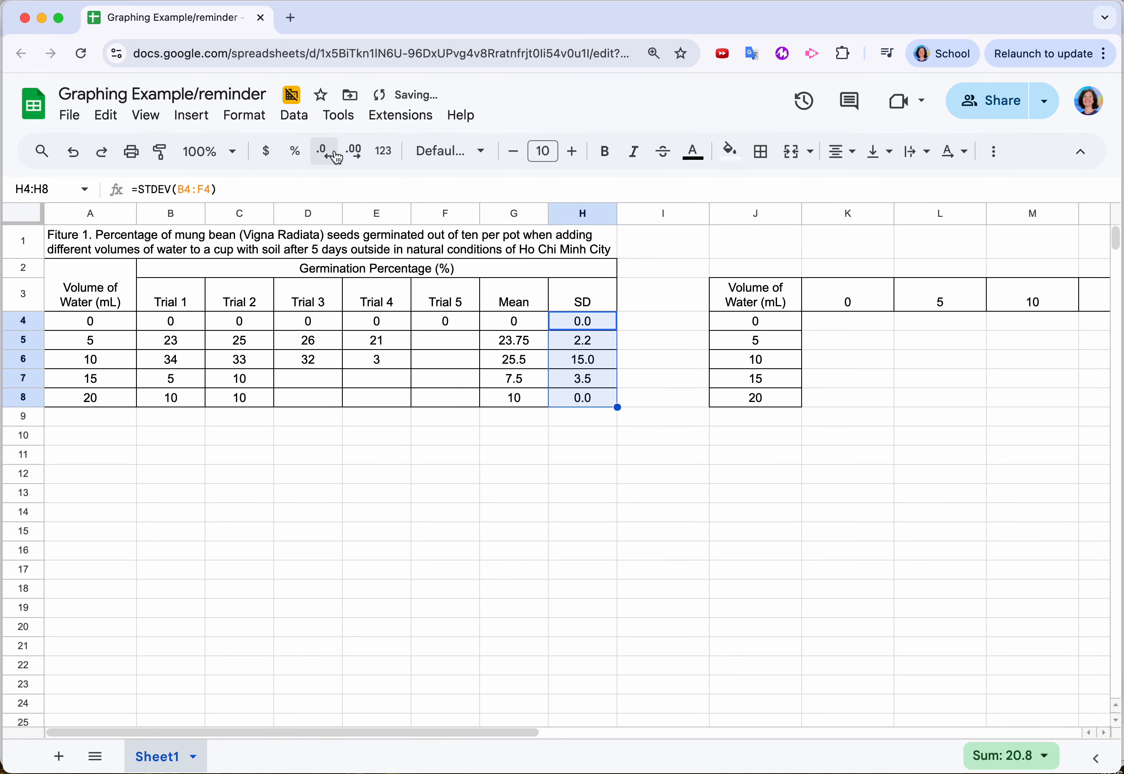
- Format the SD values in H4:H8 and the means in G4:G8 to show no decimal places
{"action": "left_click", "coordinate": [338, 156]}
{"action": "left_click_drag", "start_coordinate": [499, 326], "coordinate": [507, 402]}
{"action": "left_click", "coordinate": [325, 157]}
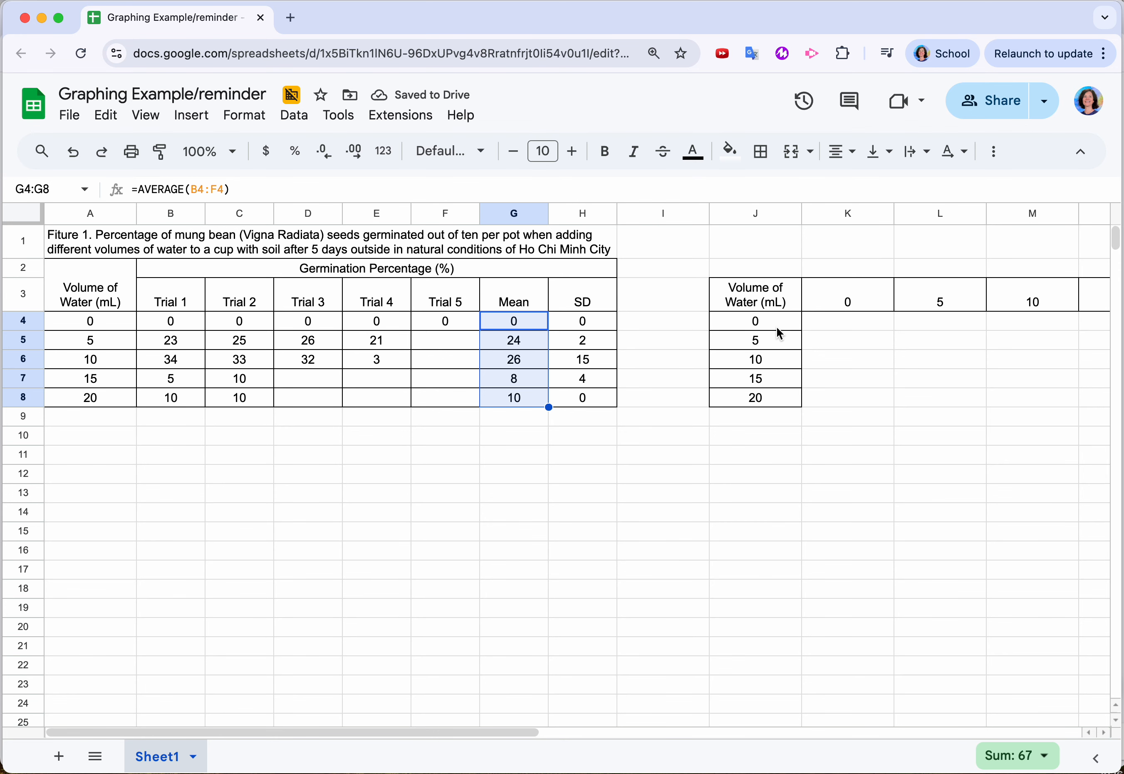
- In the diagonal graphing table, link K4 to the 0 mL mean with =G4 and L5 to the 5 mL mean with =G5
{"action": "scroll", "coordinate": [711, 319], "scroll_direction": "right", "scroll_amount": 5}
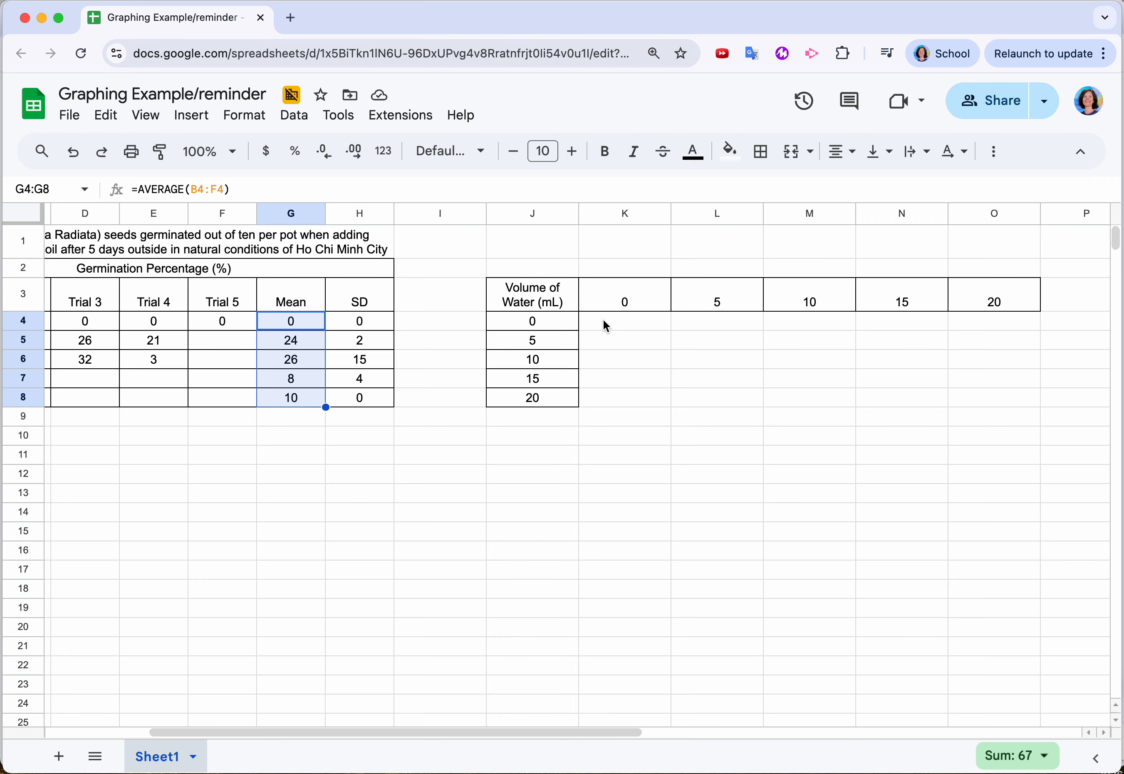
{"action": "left_click", "coordinate": [624, 326]}
{"action": "type", "text": "="}
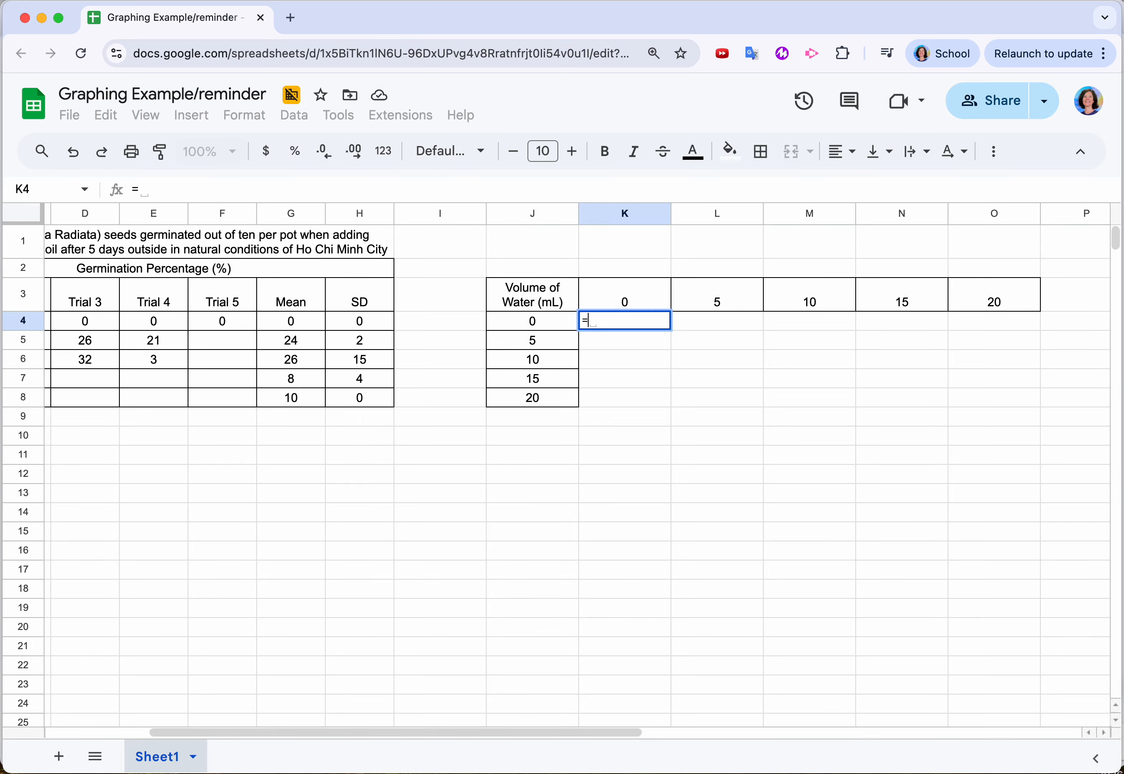
{"action": "left_click", "coordinate": [290, 323]}
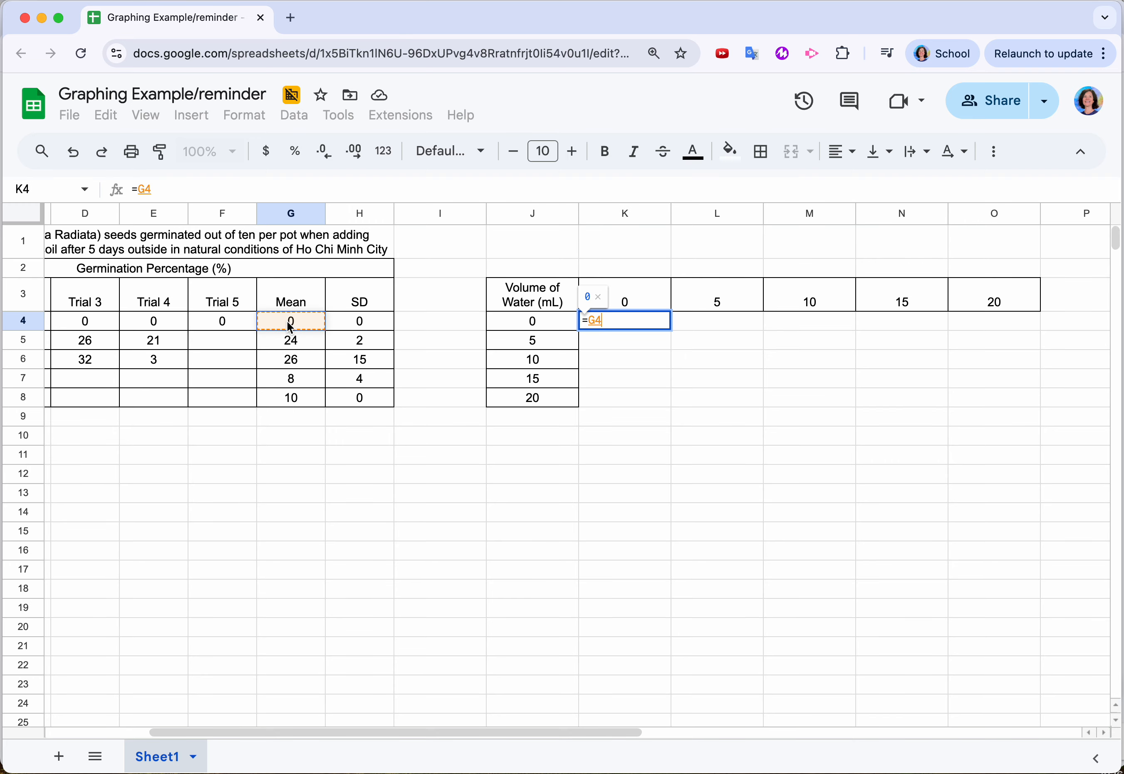
{"action": "key", "text": "Return"}
{"action": "left_click", "coordinate": [696, 338]}
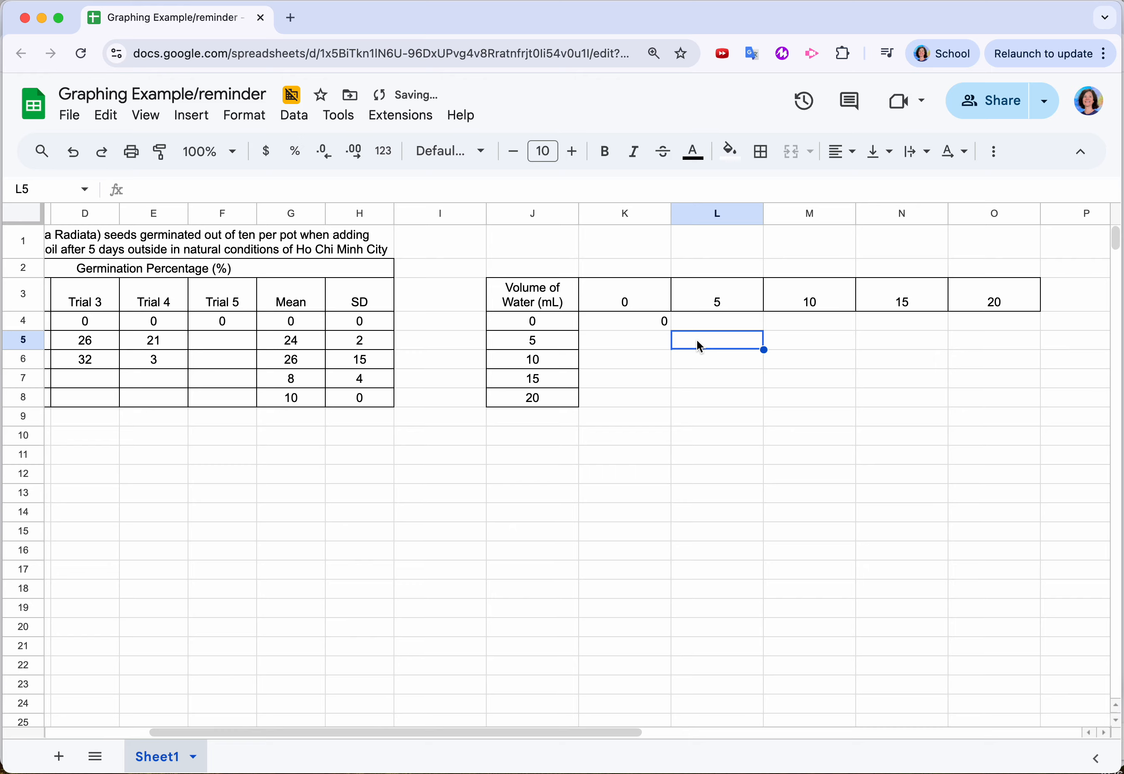
{"action": "type", "text": "="}
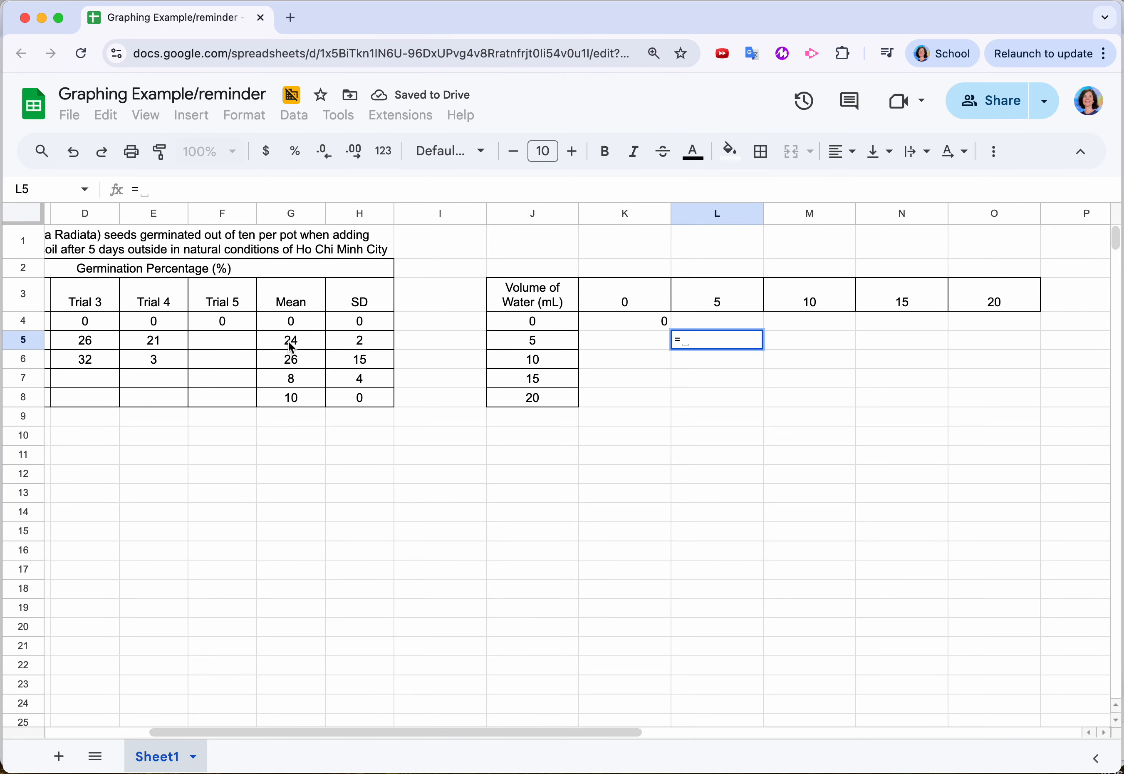
{"action": "left_click", "coordinate": [293, 341]}
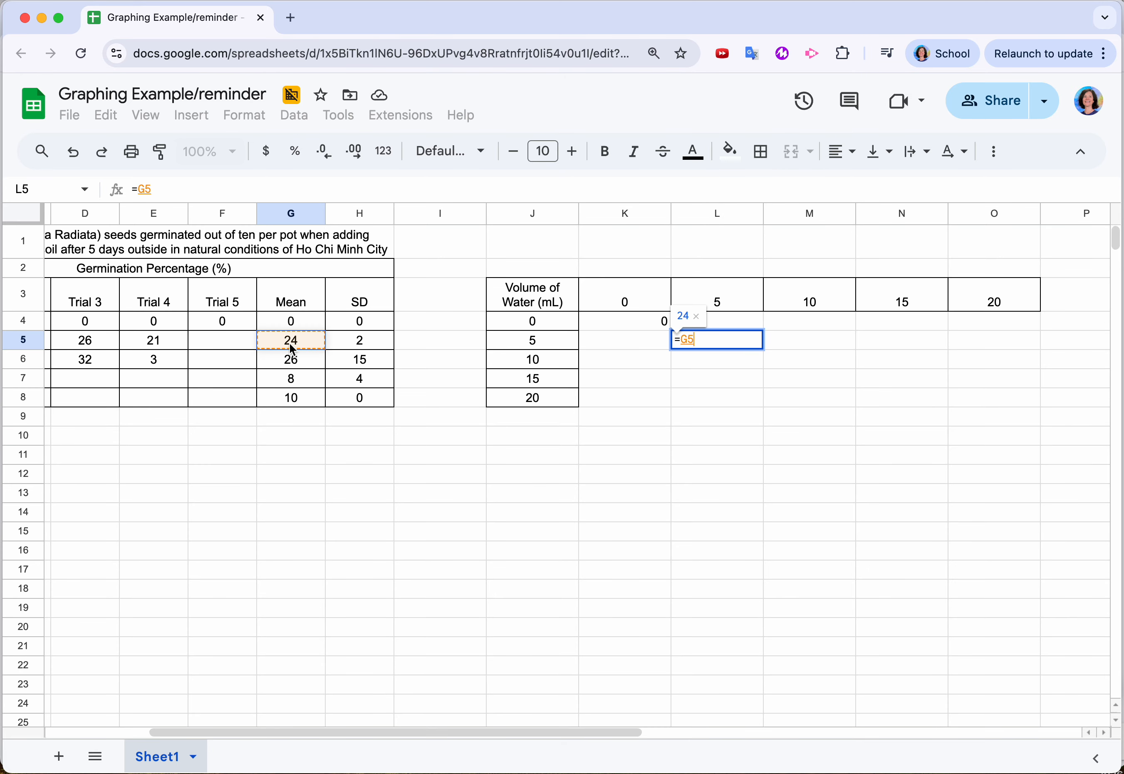
{"action": "key", "text": "Return"}
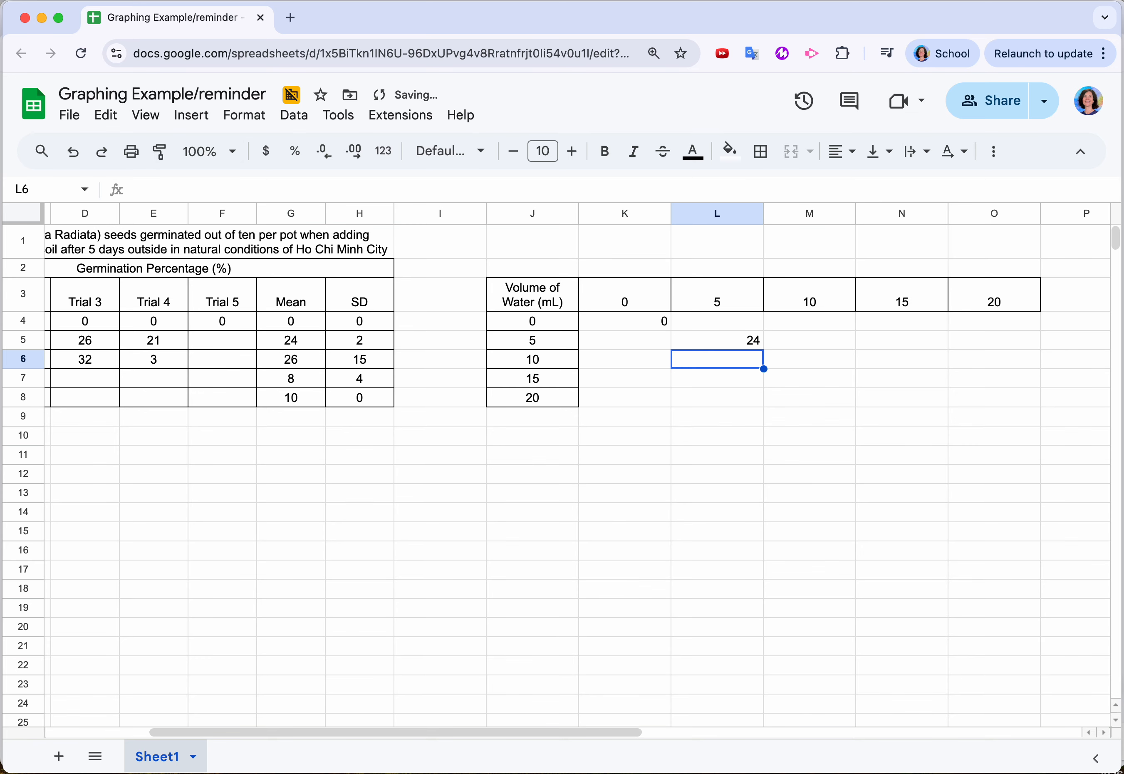
- Link M6 to the 10 mL mean with =G6 and N7 to the 15 mL mean with =G7
{"action": "left_click", "coordinate": [794, 362]}
{"action": "type", "text": "="}
{"action": "left_click", "coordinate": [309, 360]}
{"action": "key", "text": "Return"}
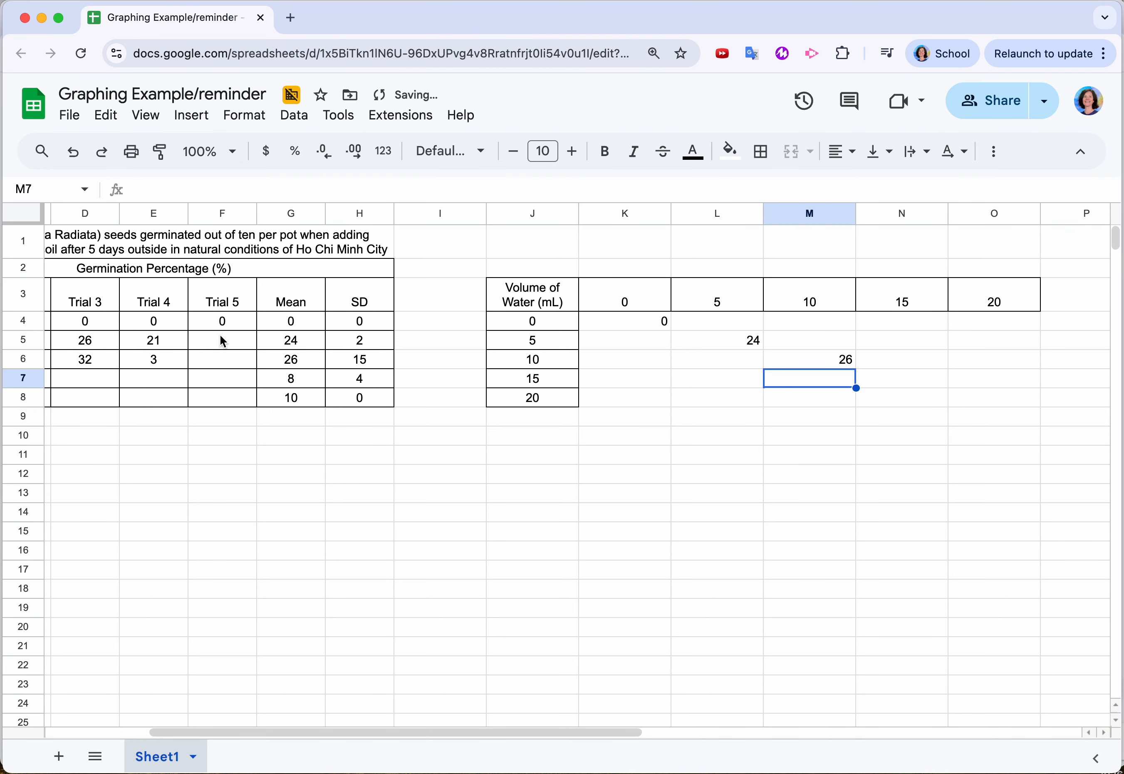
{"action": "key", "text": "Right"}
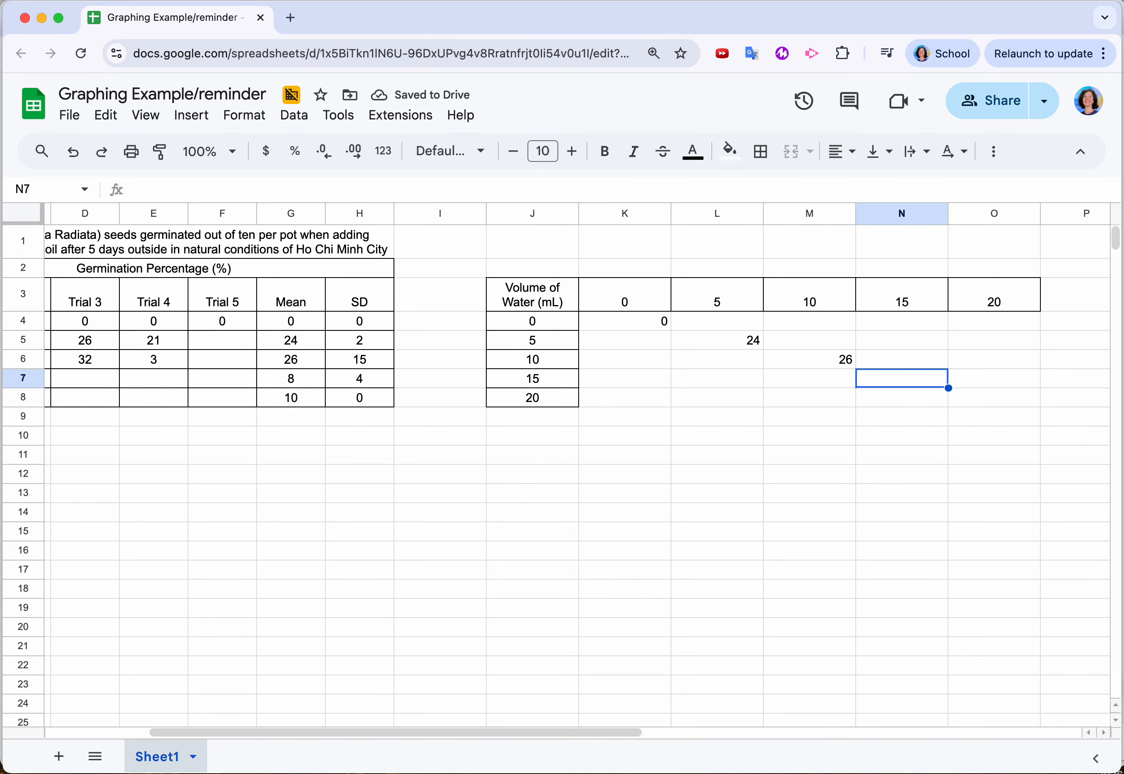
{"action": "type", "text": "="}
{"action": "left_click", "coordinate": [298, 384]}
{"action": "key", "text": "Return"}
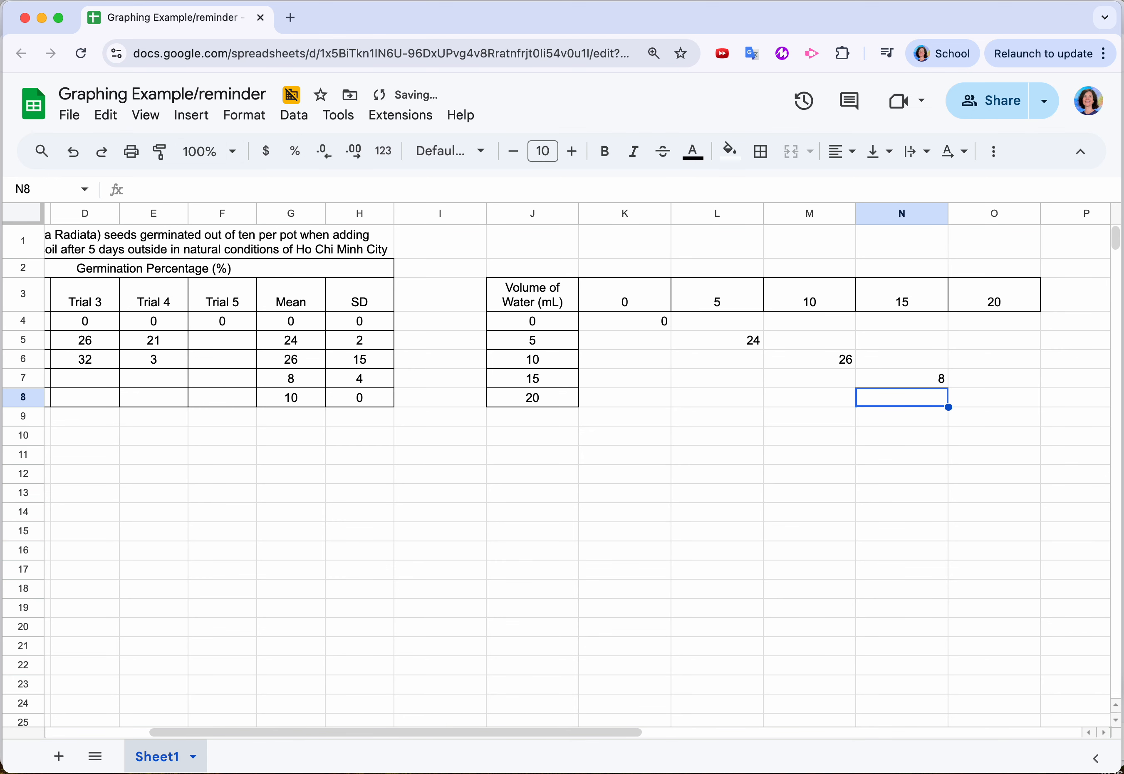
- Link O8 to the 20 mL mean in G8 with a cell reference
{"action": "key", "text": "Right"}
{"action": "type", "text": "="}
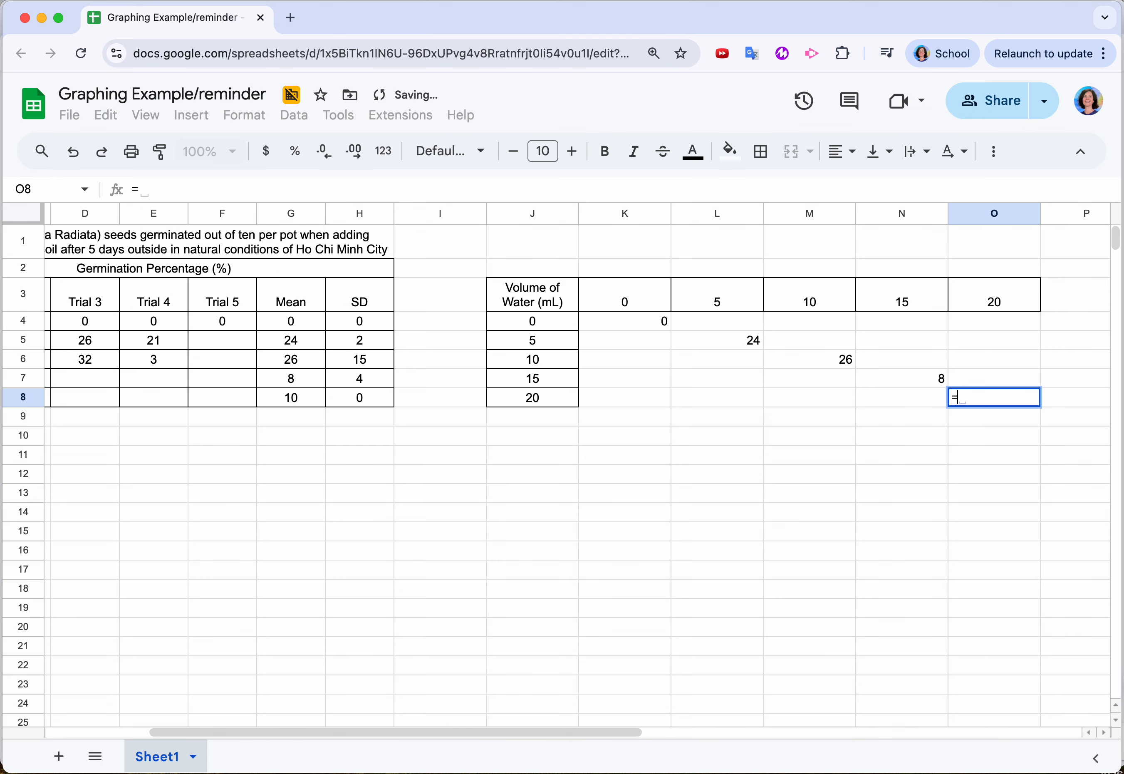
{"action": "left_click", "coordinate": [312, 404]}
{"action": "key", "text": "Return"}
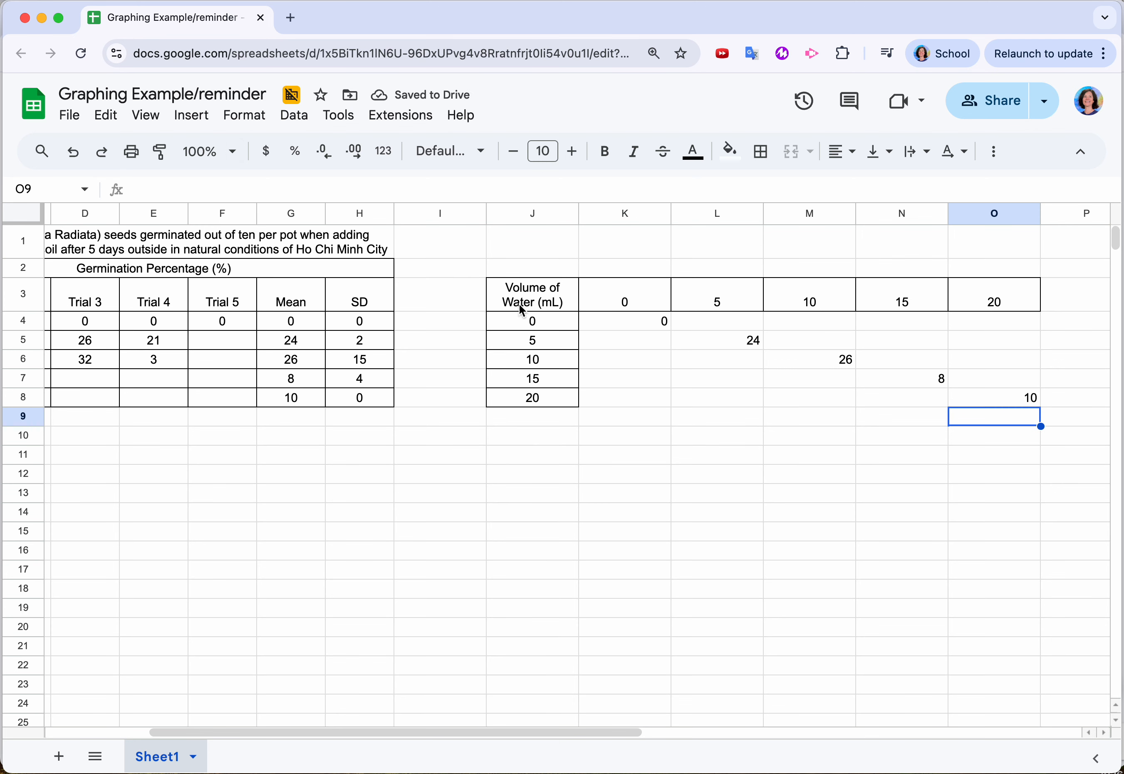
- Insert a chart based on the graphing table range J3:O8
{"action": "left_click_drag", "start_coordinate": [529, 307], "coordinate": [1006, 403]}
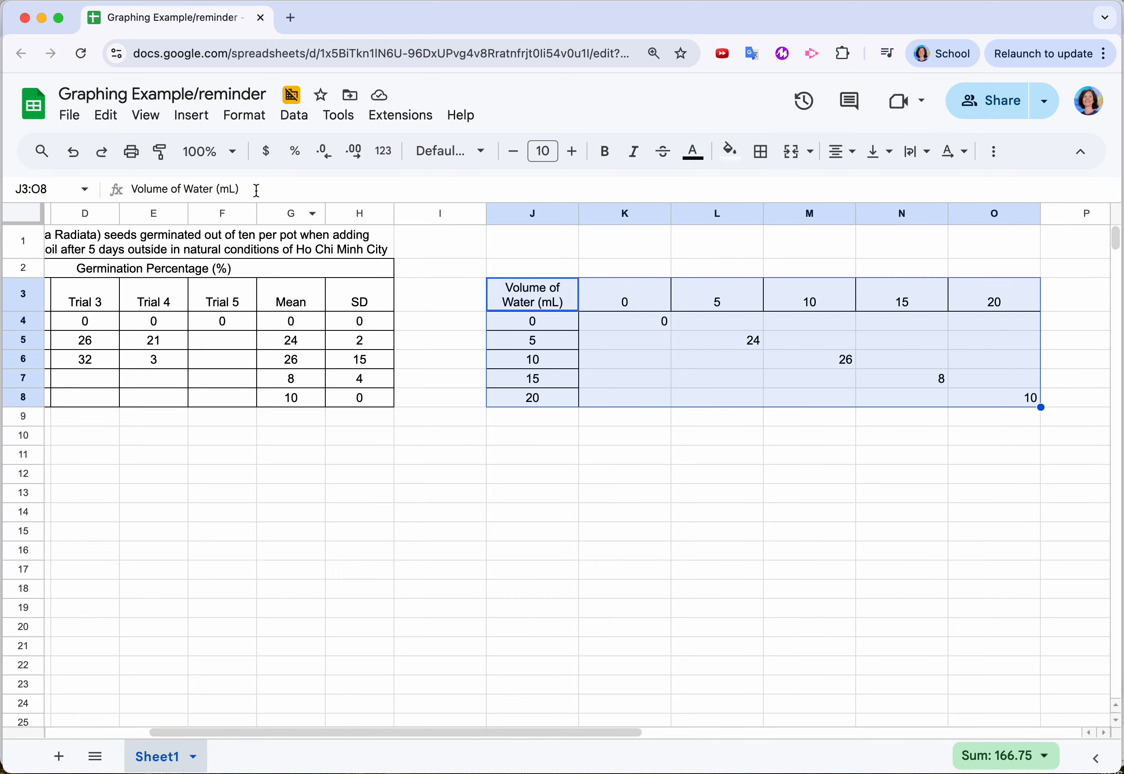
{"action": "left_click", "coordinate": [195, 118]}
{"action": "left_click", "coordinate": [251, 355]}
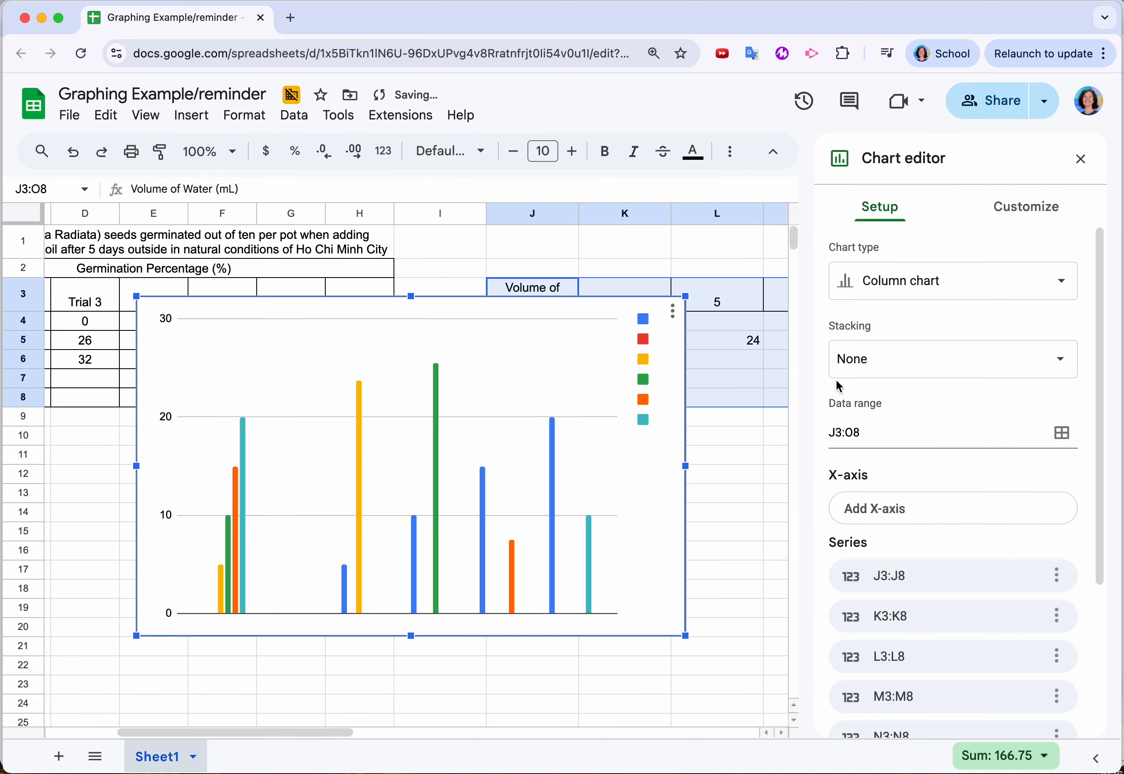
- Change the chart type from column to scatter chart
{"action": "left_click", "coordinate": [906, 281]}
{"action": "scroll", "coordinate": [864, 489], "scroll_direction": "down", "scroll_amount": 4}
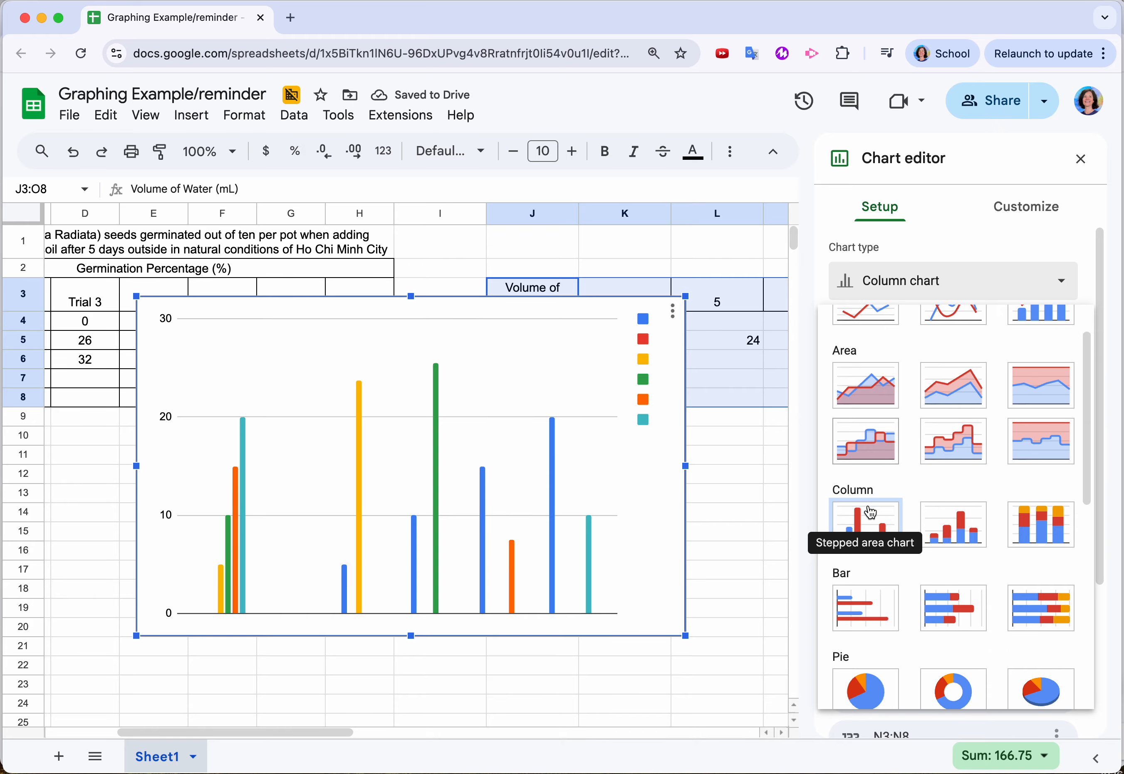
{"action": "scroll", "coordinate": [864, 488], "scroll_direction": "down", "scroll_amount": 5}
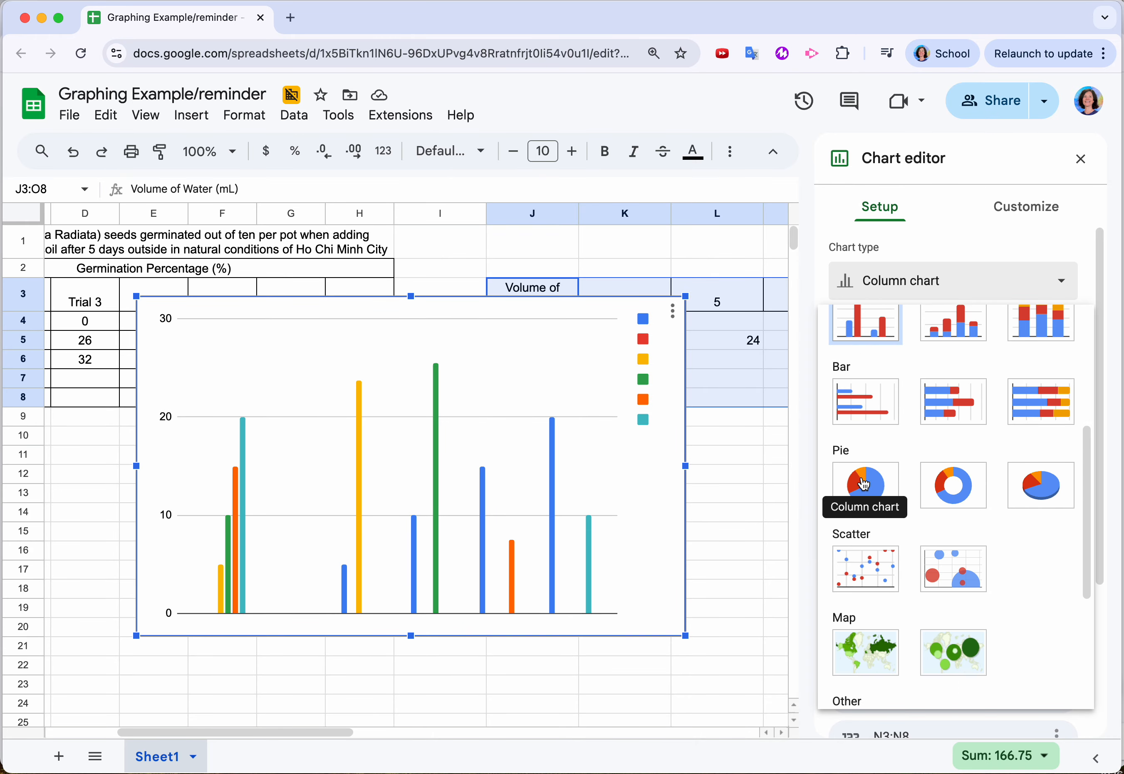
{"action": "left_click", "coordinate": [864, 552]}
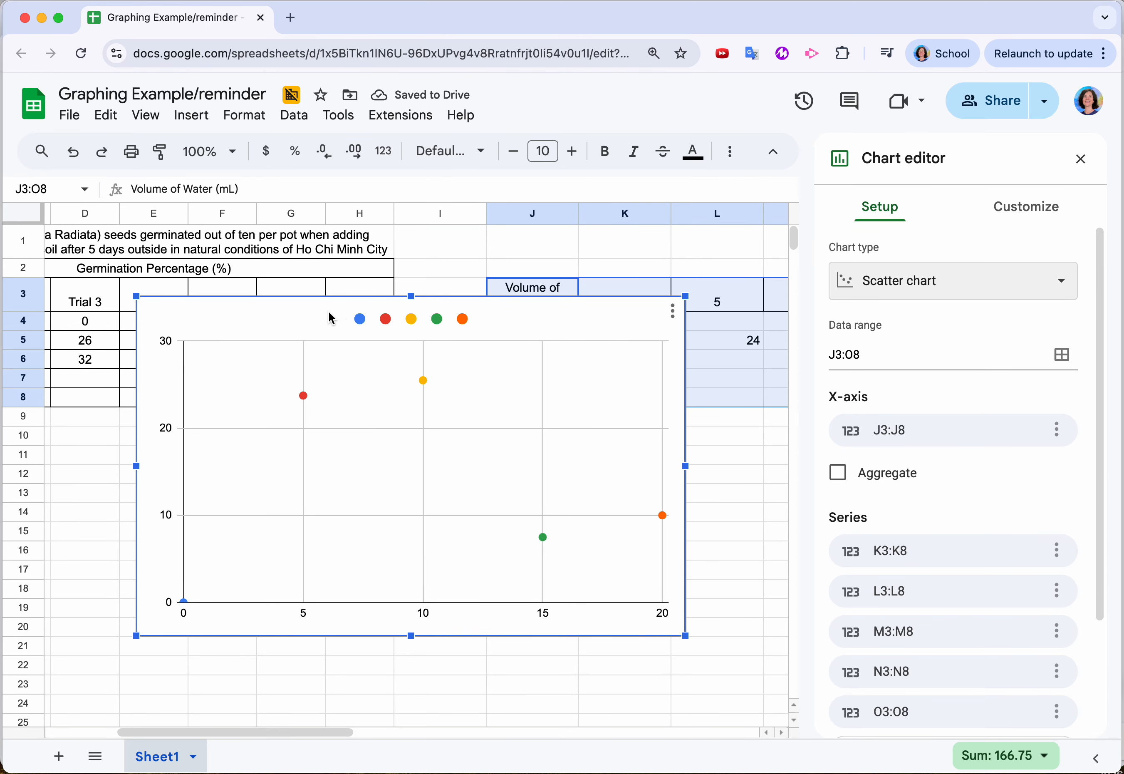
{"action": "left_click_drag", "start_coordinate": [258, 320], "coordinate": [282, 331]}
{"action": "scroll", "coordinate": [64, 372], "scroll_direction": "right", "scroll_amount": 3}
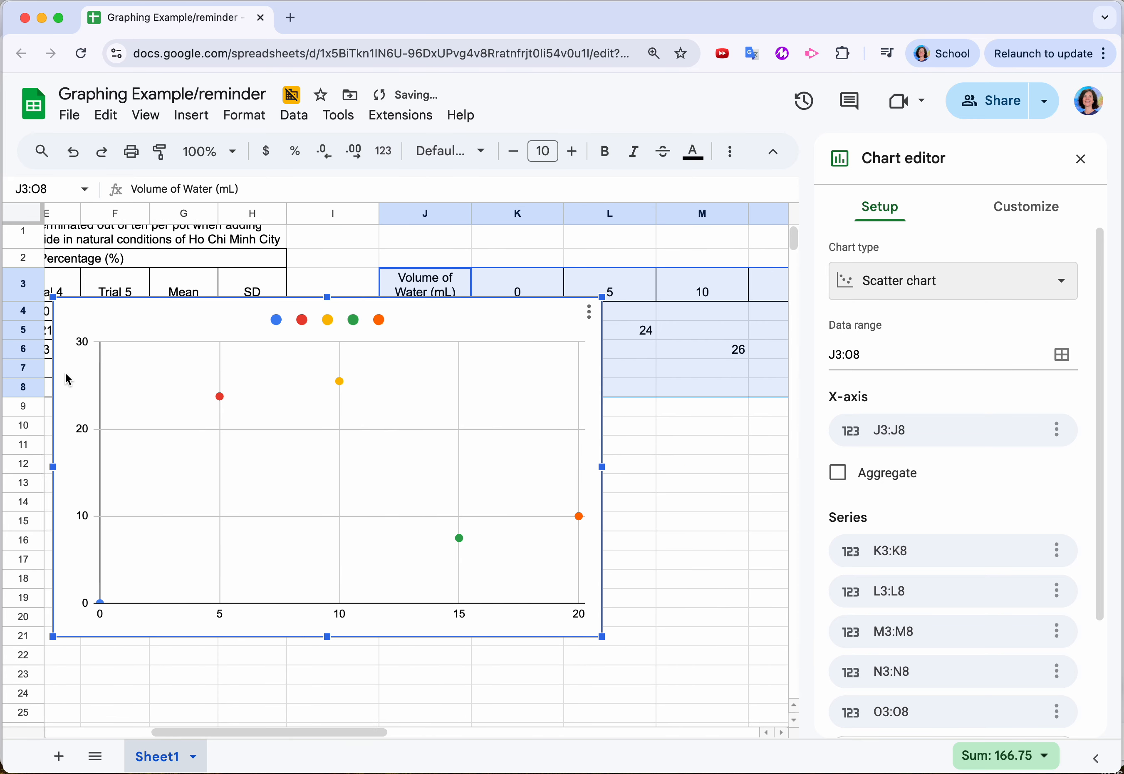
{"action": "scroll", "coordinate": [64, 372], "scroll_direction": "left", "scroll_amount": 5}
{"action": "scroll", "coordinate": [68, 377], "scroll_direction": "left", "scroll_amount": 2}
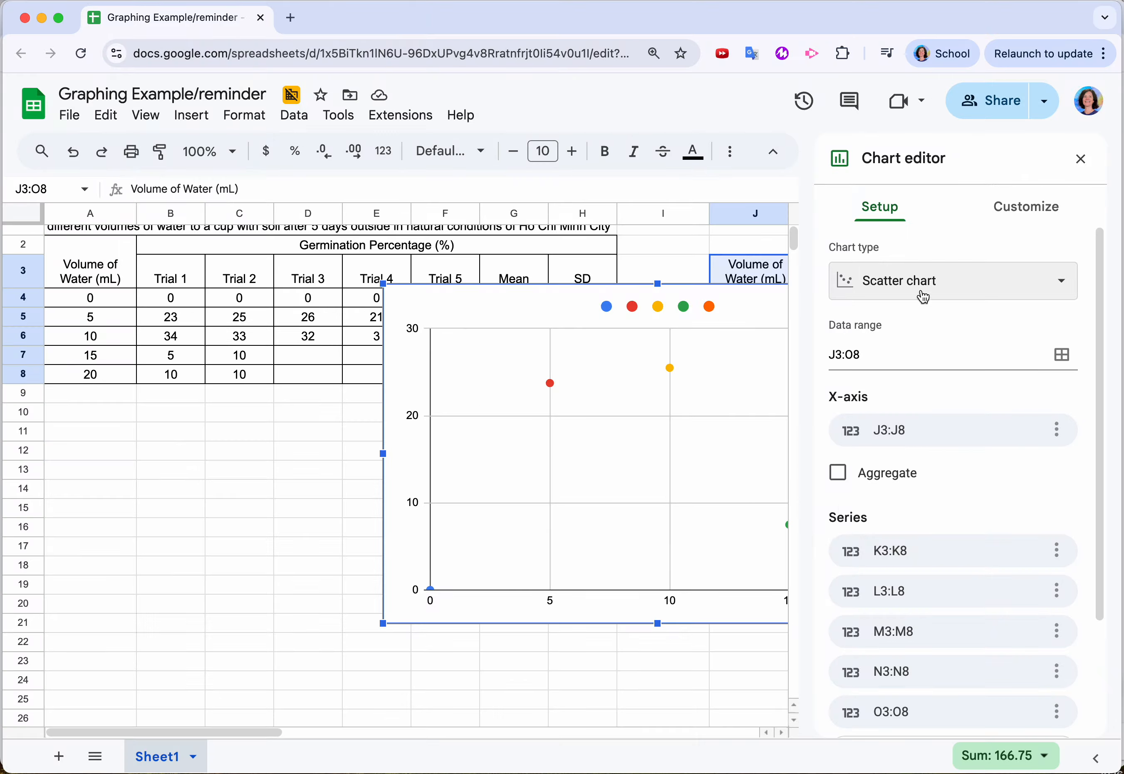
{"action": "left_click", "coordinate": [1008, 221]}
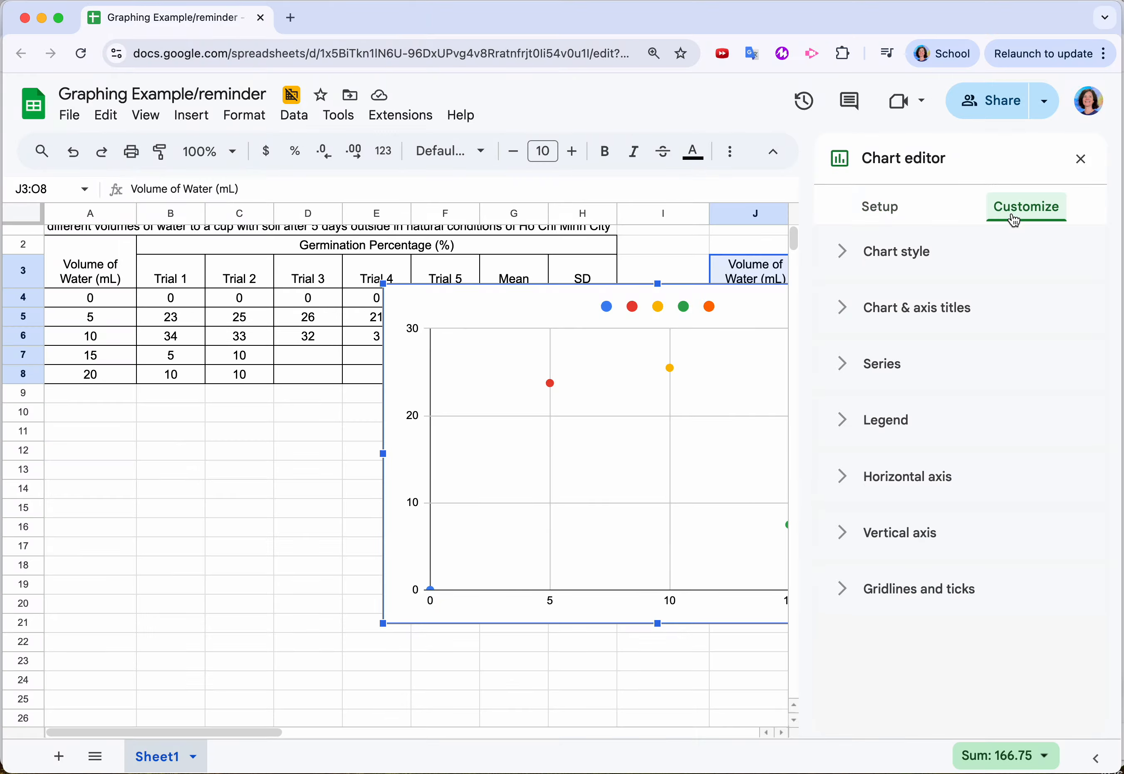
{"action": "left_click", "coordinate": [908, 317]}
{"action": "left_click", "coordinate": [898, 378]}
{"action": "left_click", "coordinate": [897, 438]}
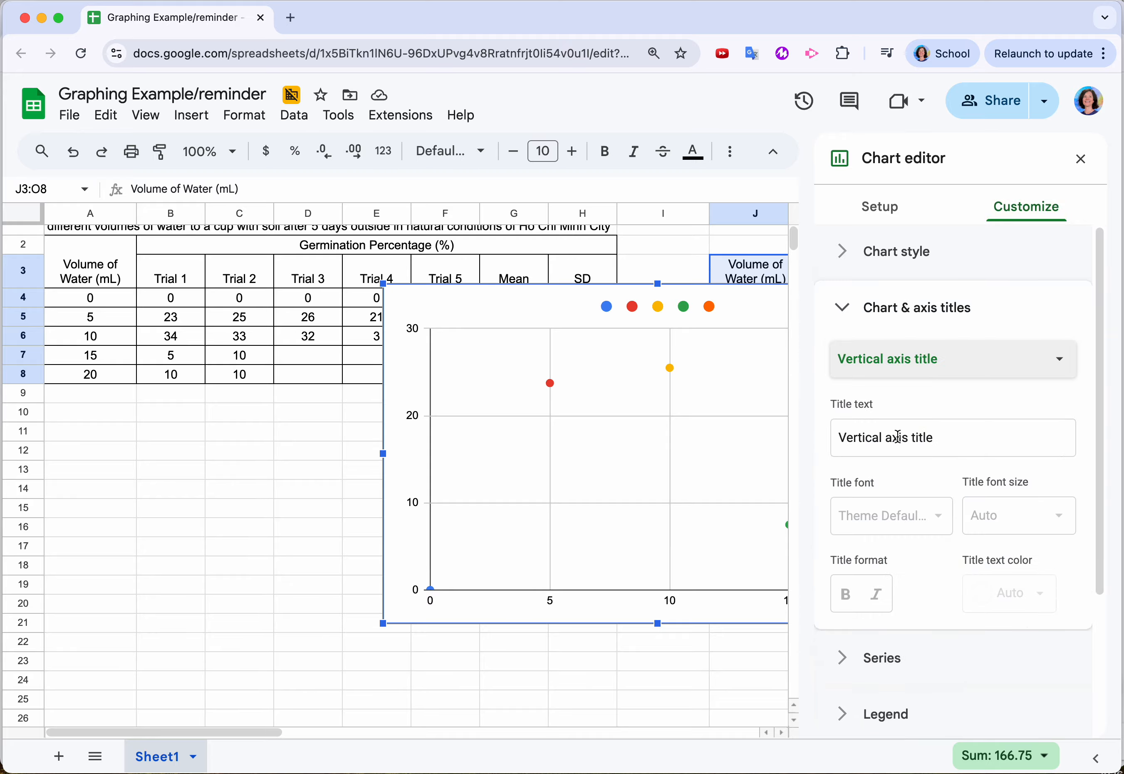
{"action": "left_click", "coordinate": [903, 215]}
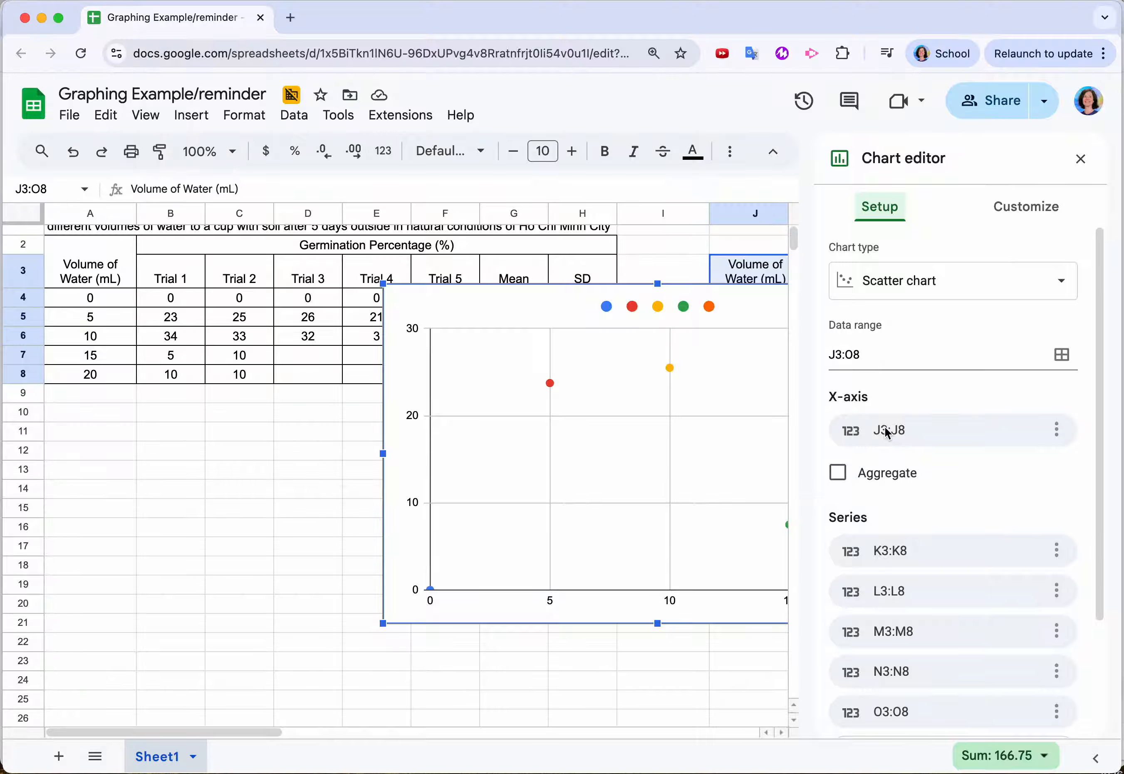
- Move the scatter chart below both tables so that it starts at about row 9
{"action": "scroll", "coordinate": [767, 354], "scroll_direction": "right", "scroll_amount": 5}
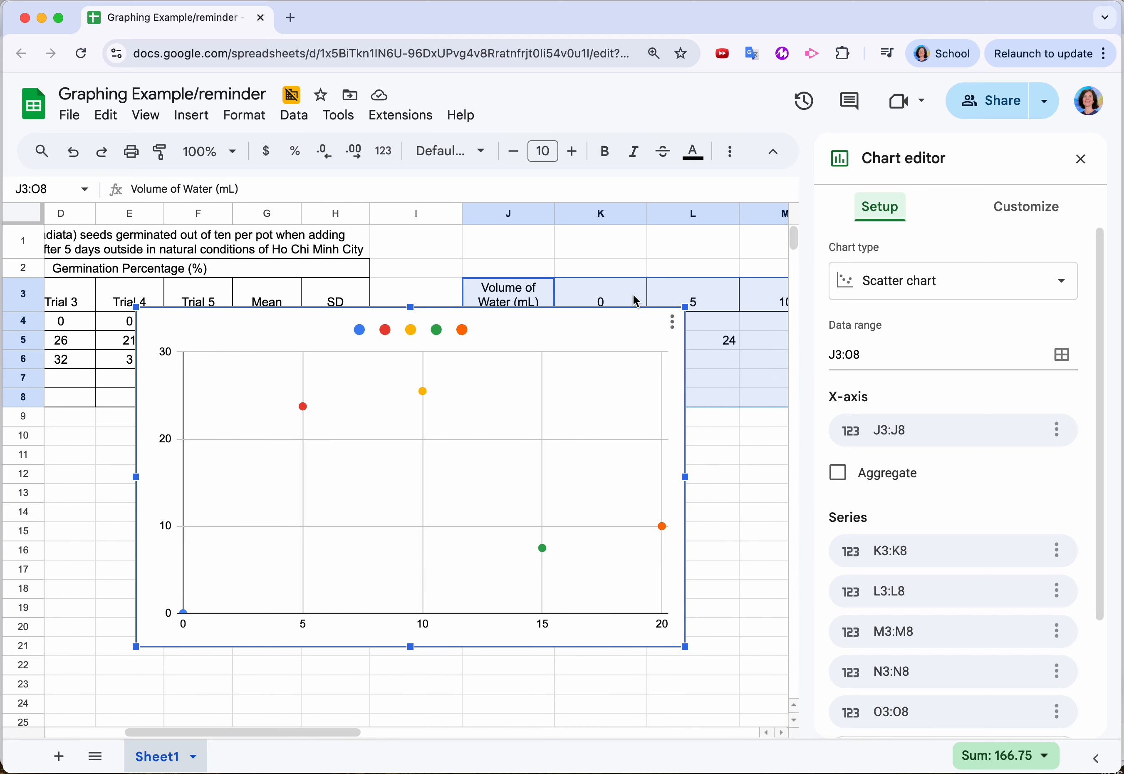
{"action": "scroll", "coordinate": [636, 301], "scroll_direction": "right", "scroll_amount": 5}
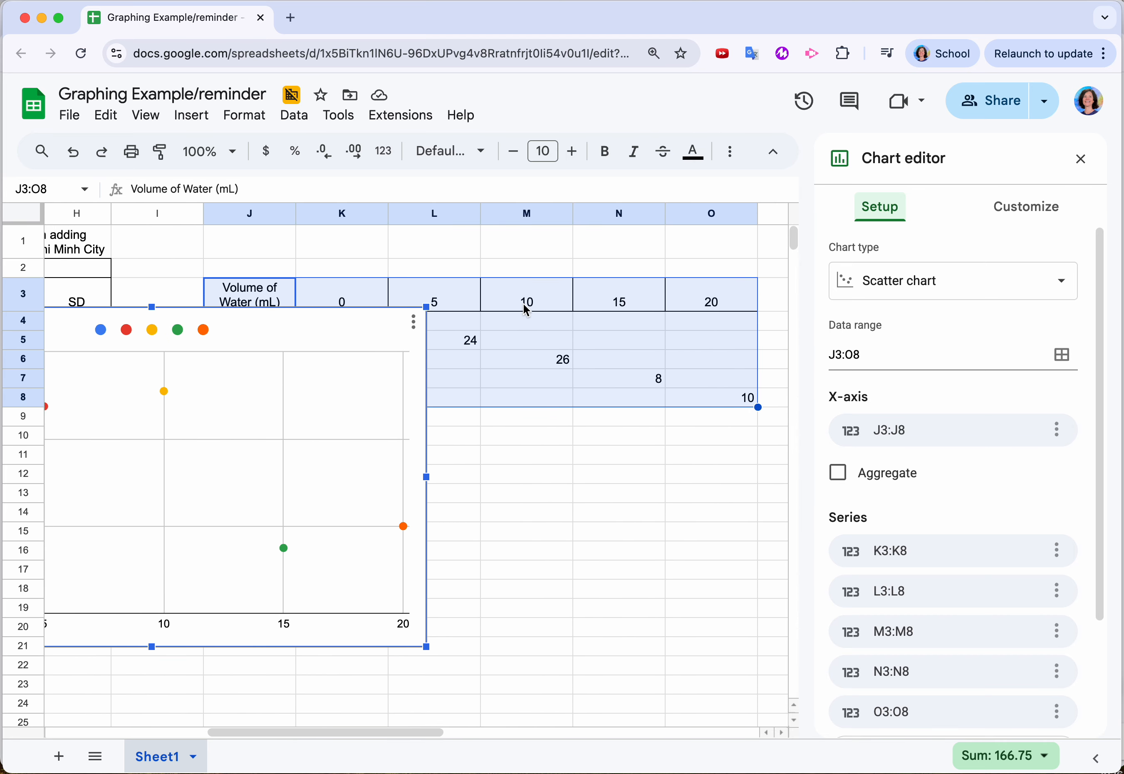
{"action": "scroll", "coordinate": [541, 345], "scroll_direction": "left", "scroll_amount": 4}
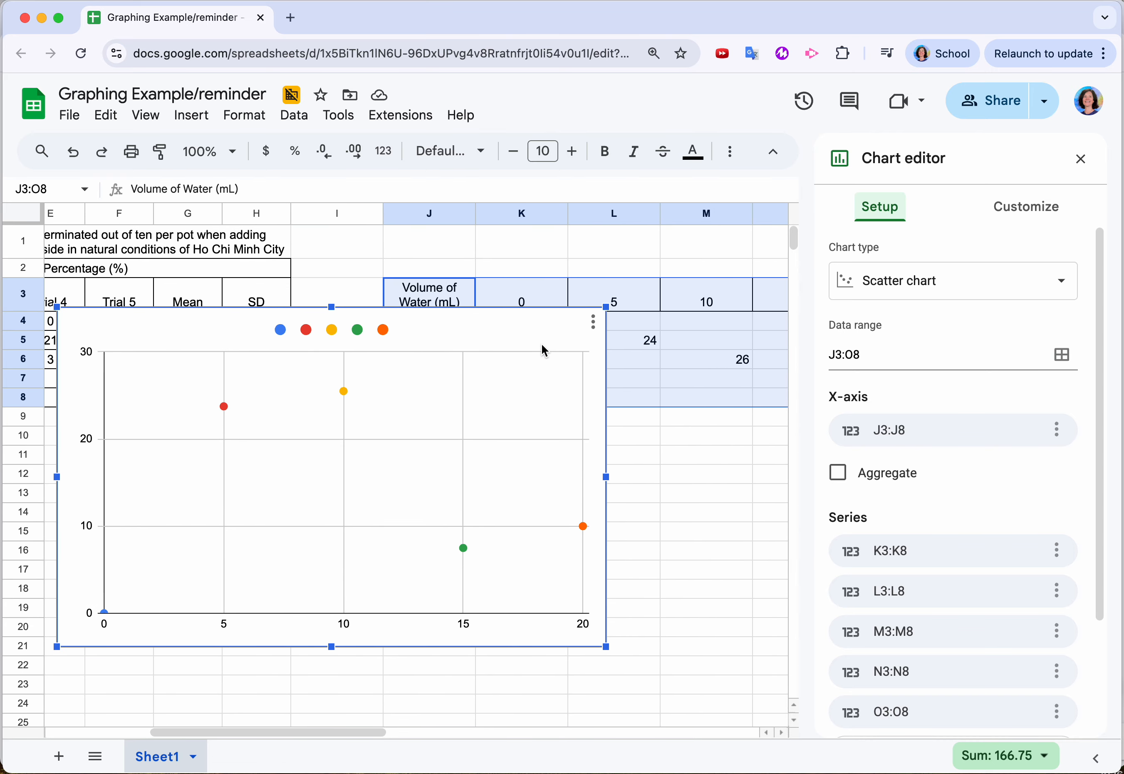
{"action": "left_click_drag", "start_coordinate": [527, 341], "coordinate": [637, 450]}
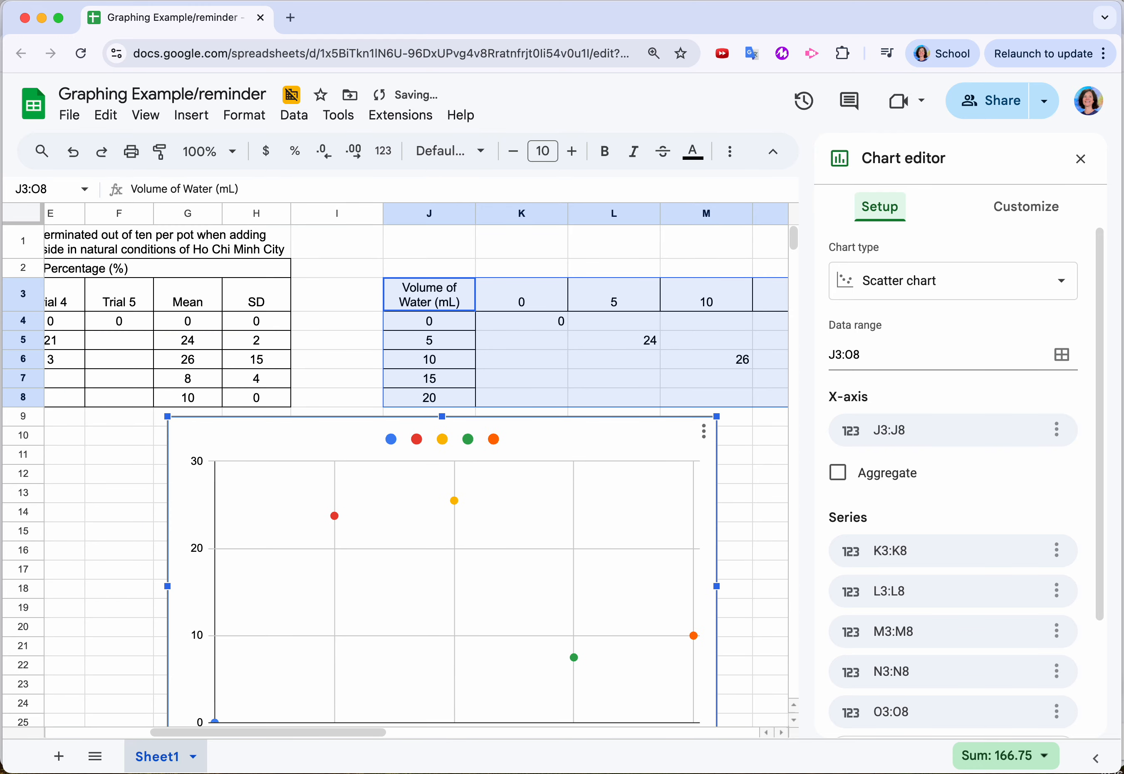
- Open the chart's series customization and choose Data series 1 as the series to format
{"action": "left_click", "coordinate": [1057, 216]}
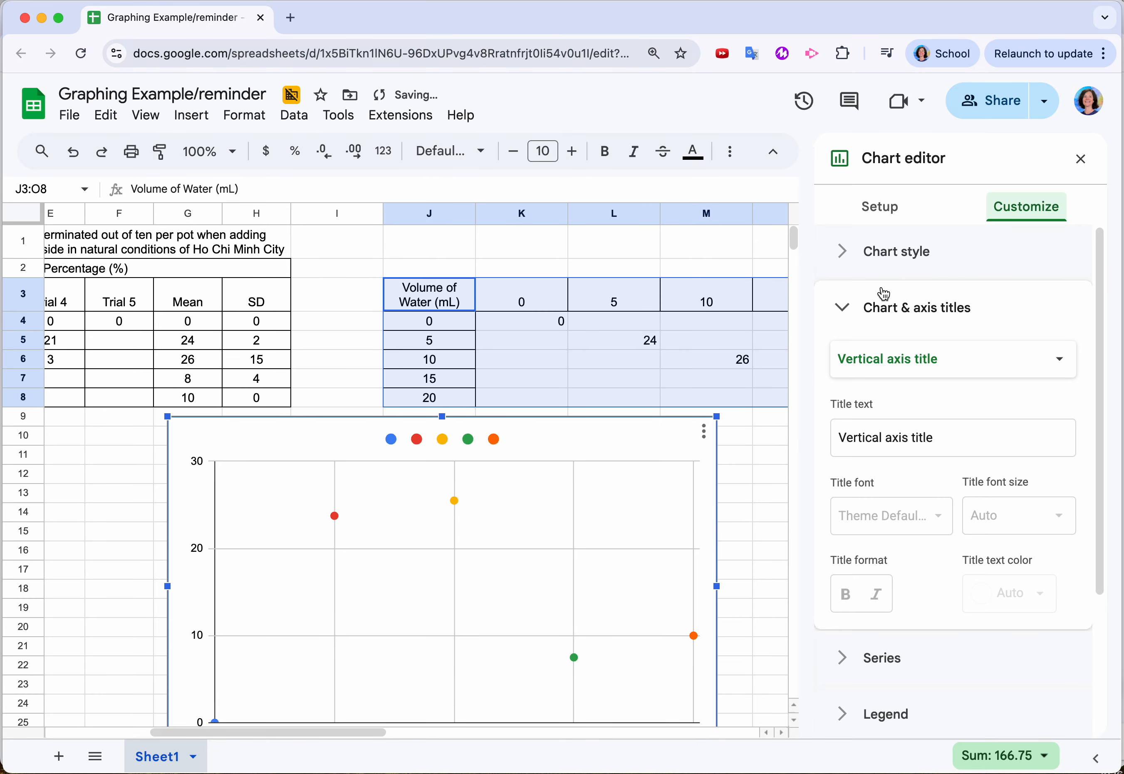
{"action": "left_click", "coordinate": [846, 306]}
{"action": "left_click", "coordinate": [851, 373]}
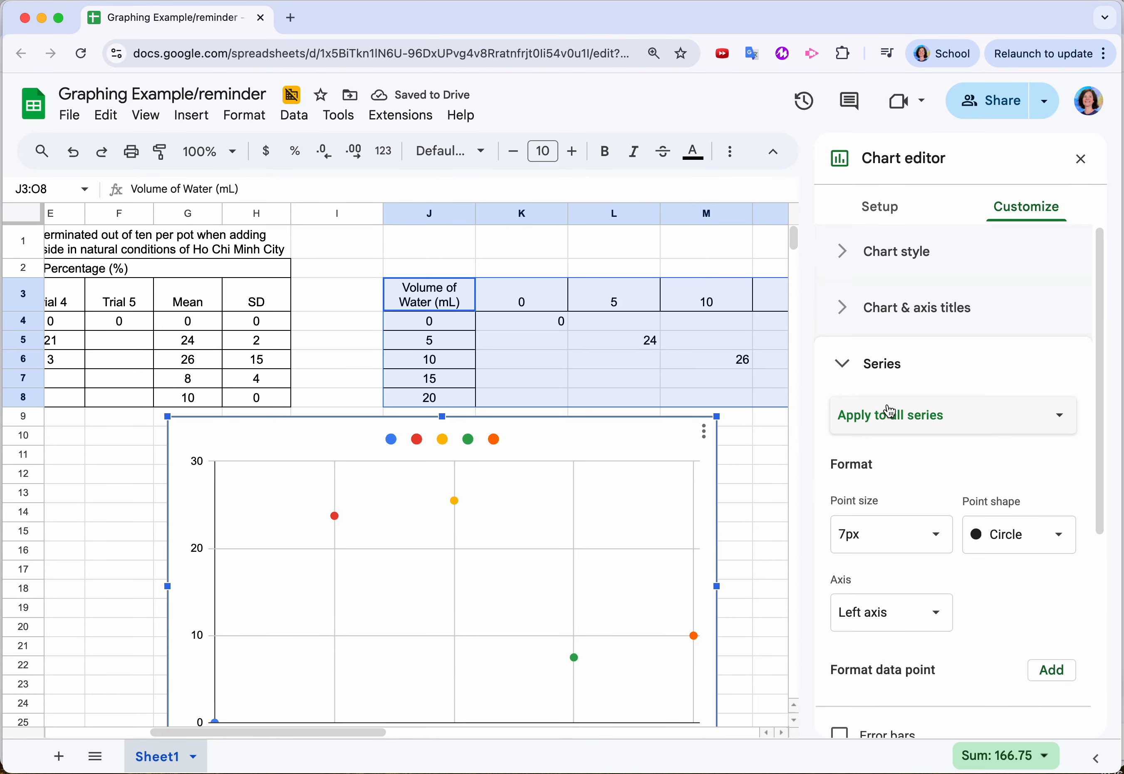
{"action": "left_click", "coordinate": [901, 422]}
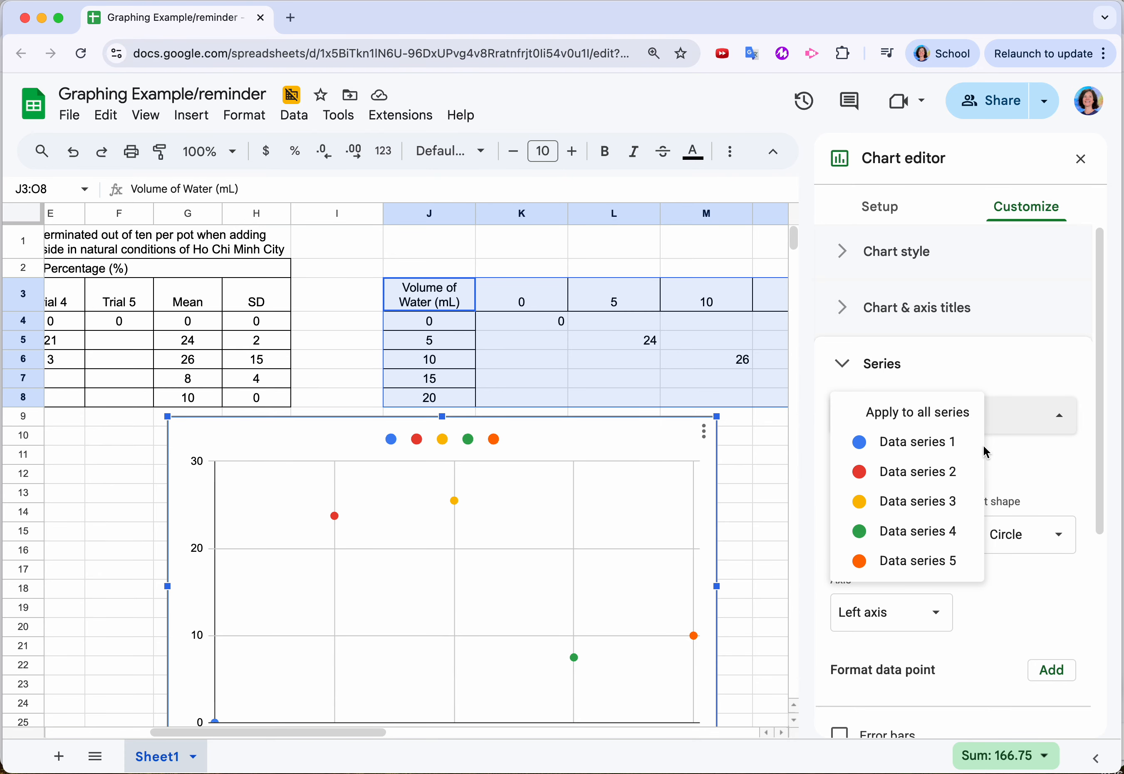
{"action": "left_click", "coordinate": [1015, 462]}
{"action": "scroll", "coordinate": [919, 482], "scroll_direction": "down", "scroll_amount": 3}
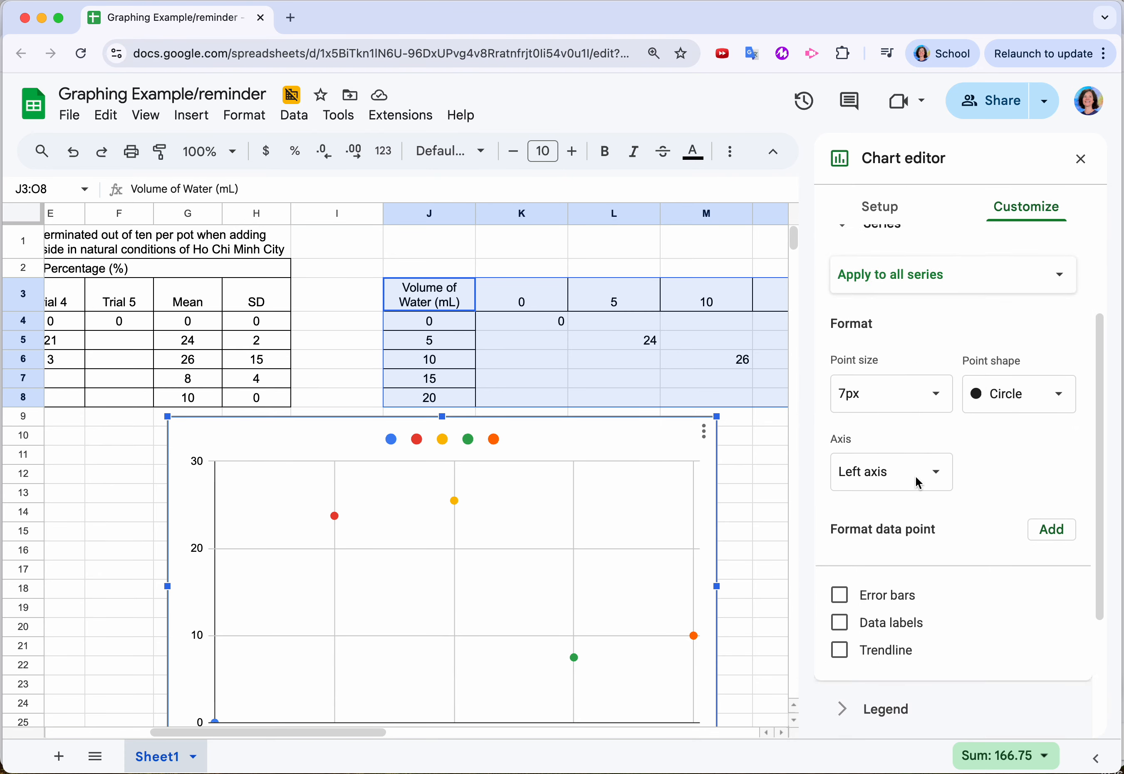
{"action": "left_click", "coordinate": [909, 289]}
{"action": "left_click", "coordinate": [910, 315]}
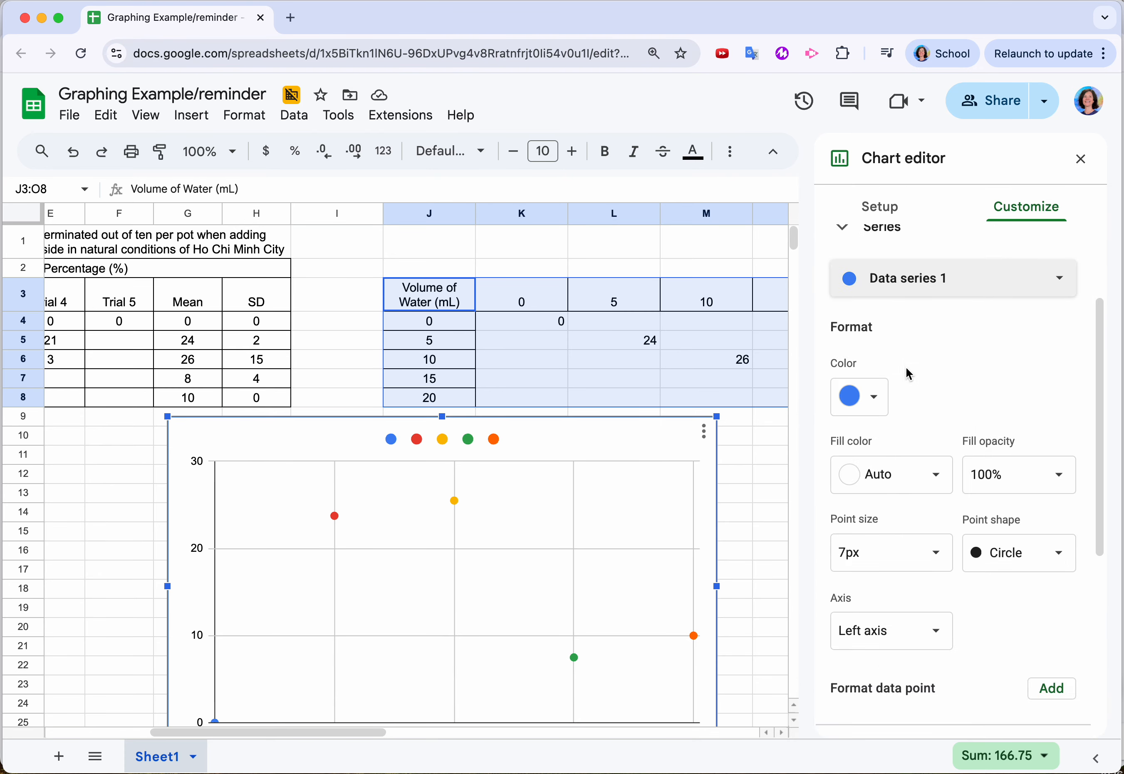
- Try to give Data series 1 error bars of the Constant type with a value of 0
{"action": "scroll", "coordinate": [615, 542], "scroll_direction": "down", "scroll_amount": 2}
{"action": "scroll", "coordinate": [616, 544], "scroll_direction": "down", "scroll_amount": 1}
{"action": "scroll", "coordinate": [615, 544], "scroll_direction": "left", "scroll_amount": 1}
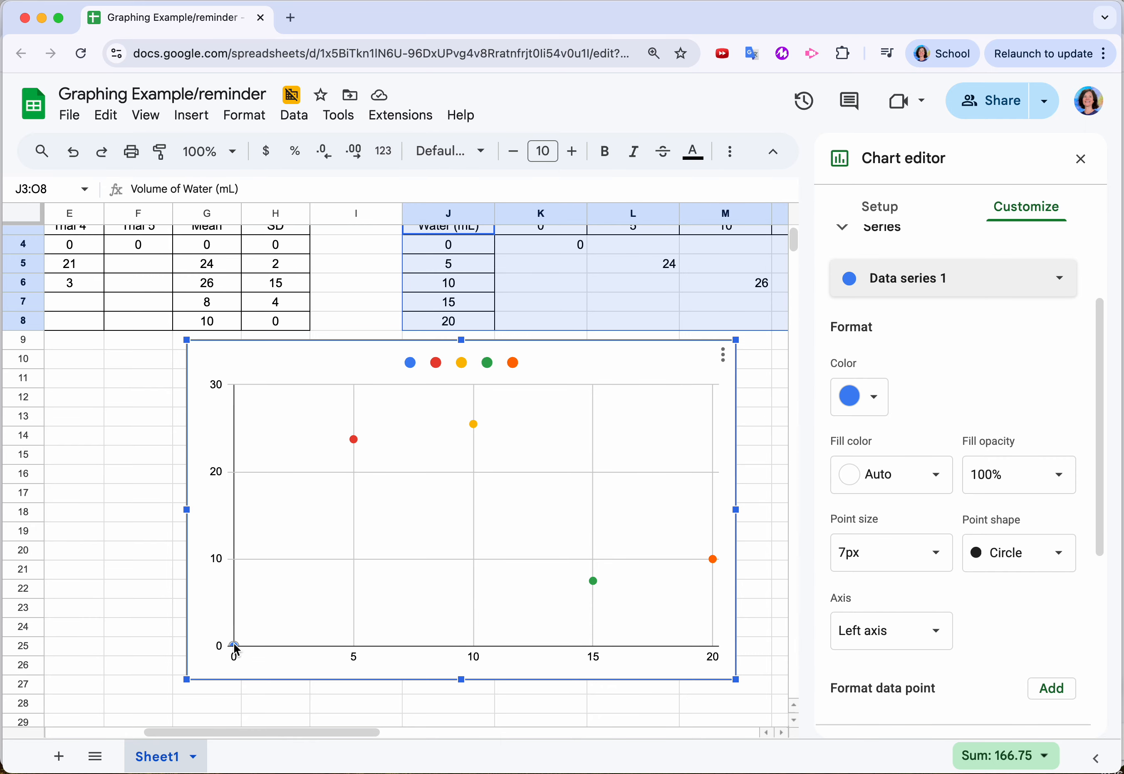
{"action": "scroll", "coordinate": [236, 649], "scroll_direction": "up", "scroll_amount": 1}
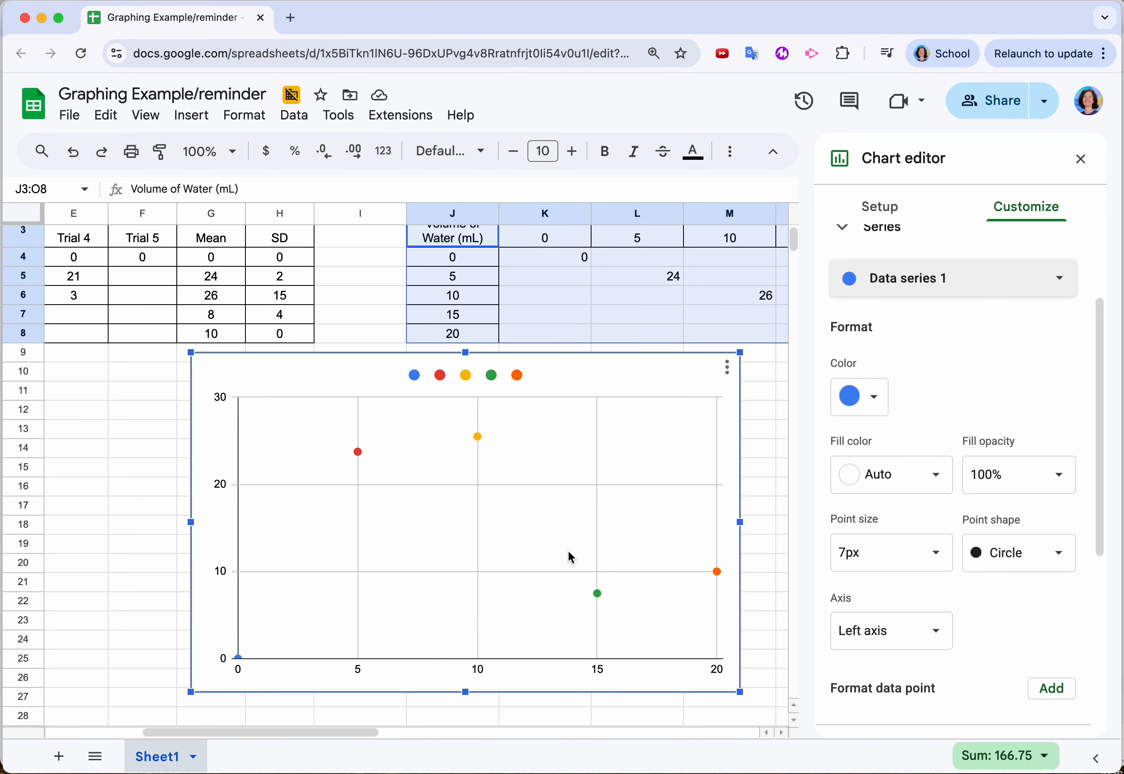
{"action": "scroll", "coordinate": [1012, 533], "scroll_direction": "down", "scroll_amount": 3}
{"action": "left_click", "coordinate": [840, 643]}
{"action": "left_click", "coordinate": [873, 708]}
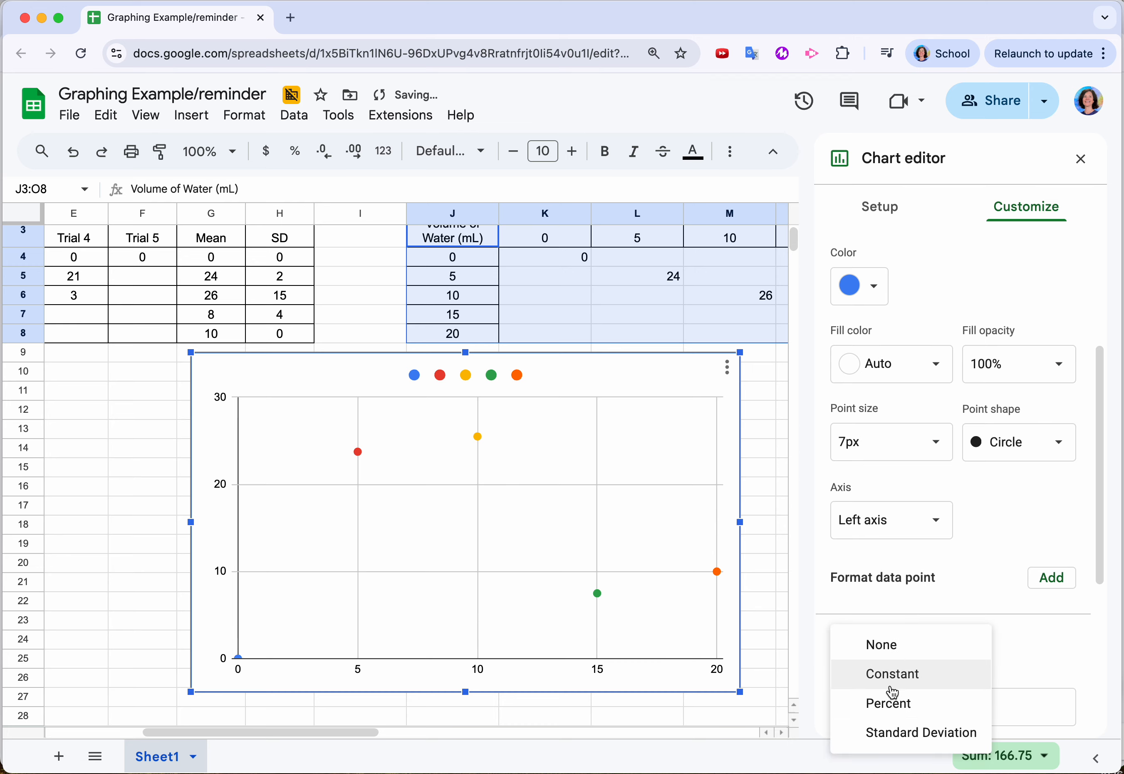
{"action": "left_click", "coordinate": [892, 679]}
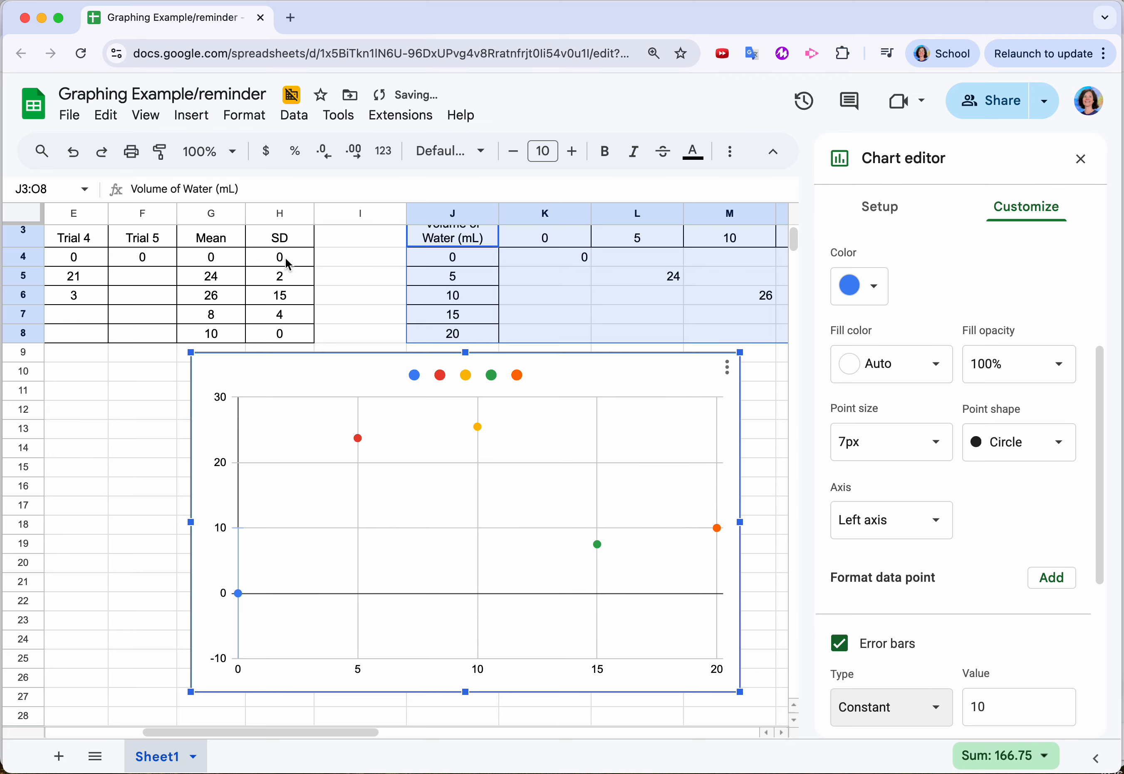
{"action": "double_click", "coordinate": [993, 704]}
{"action": "type", "text": "0"}
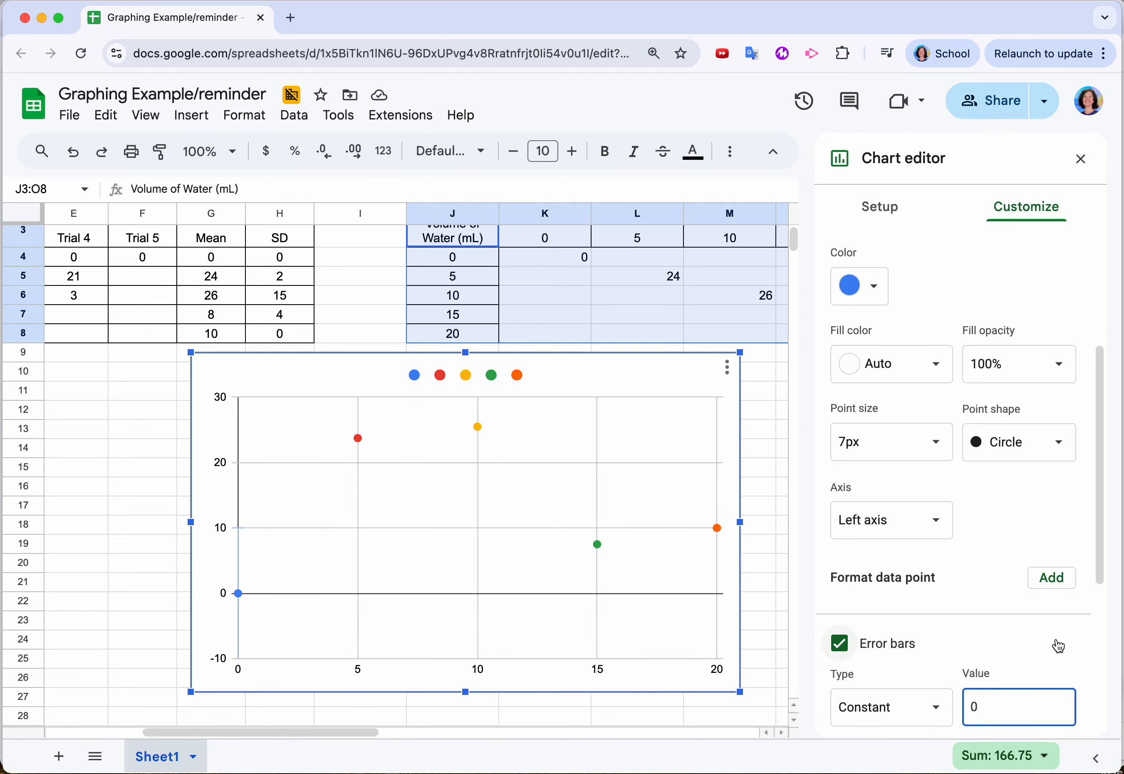
{"action": "left_click", "coordinate": [1058, 646]}
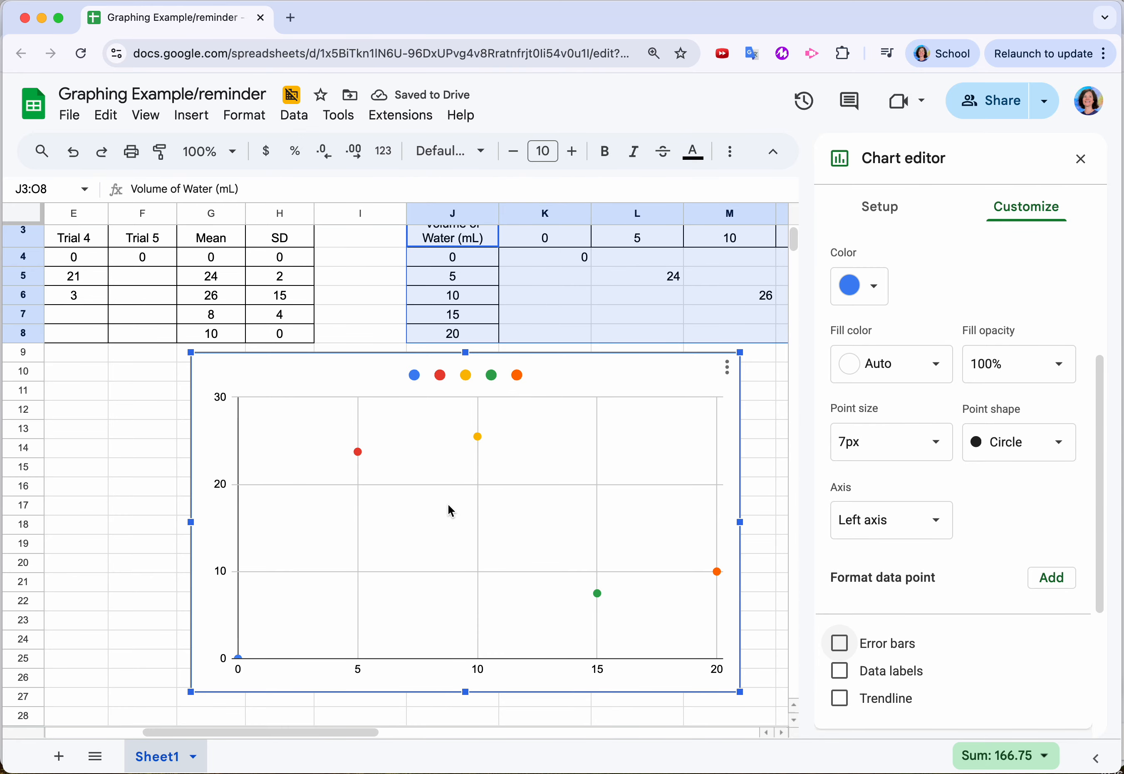
- Select the empty Trial 5 cell F5 in the 5 mL row of the germination table
{"action": "scroll", "coordinate": [462, 503], "scroll_direction": "up", "scroll_amount": 2}
{"action": "scroll", "coordinate": [462, 502], "scroll_direction": "left", "scroll_amount": 2}
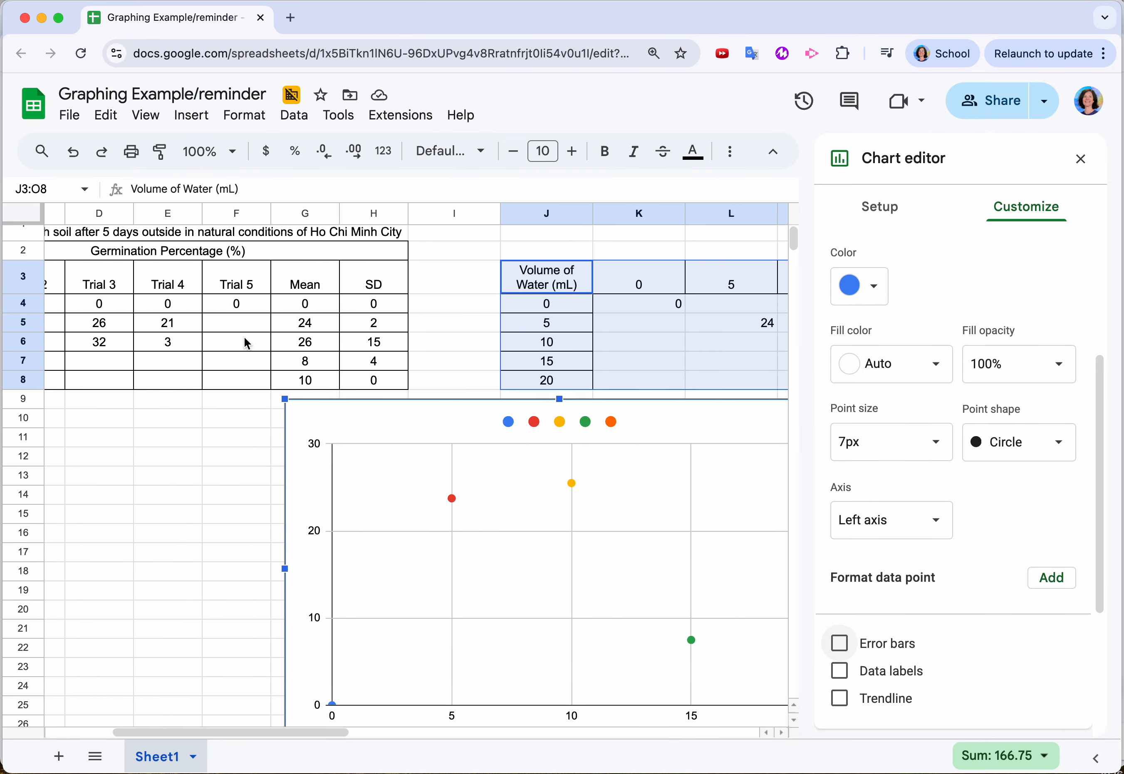
{"action": "left_click", "coordinate": [237, 327]}
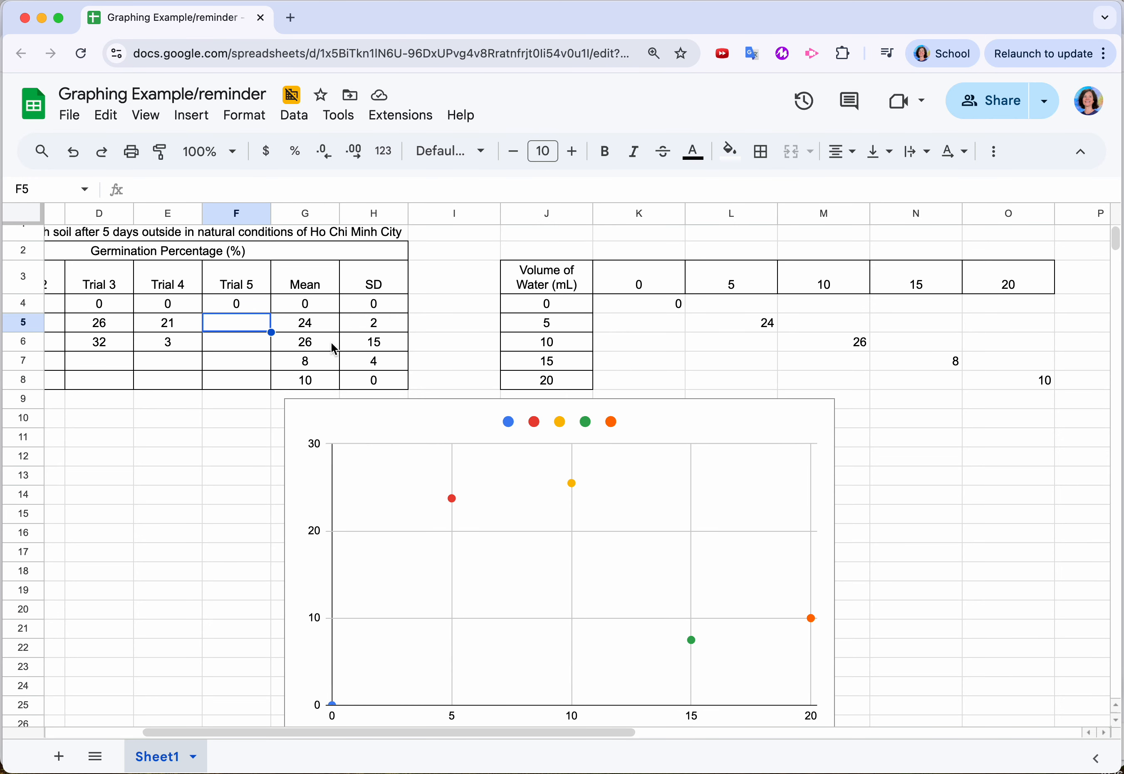
- Switch to Vernier Graphical Analysis, apply a Linear curve fit to the 193–296 s range and highlight its slope m
{"action": "key", "text": "ctrl+Up"}
{"action": "left_click", "coordinate": [838, 267]}
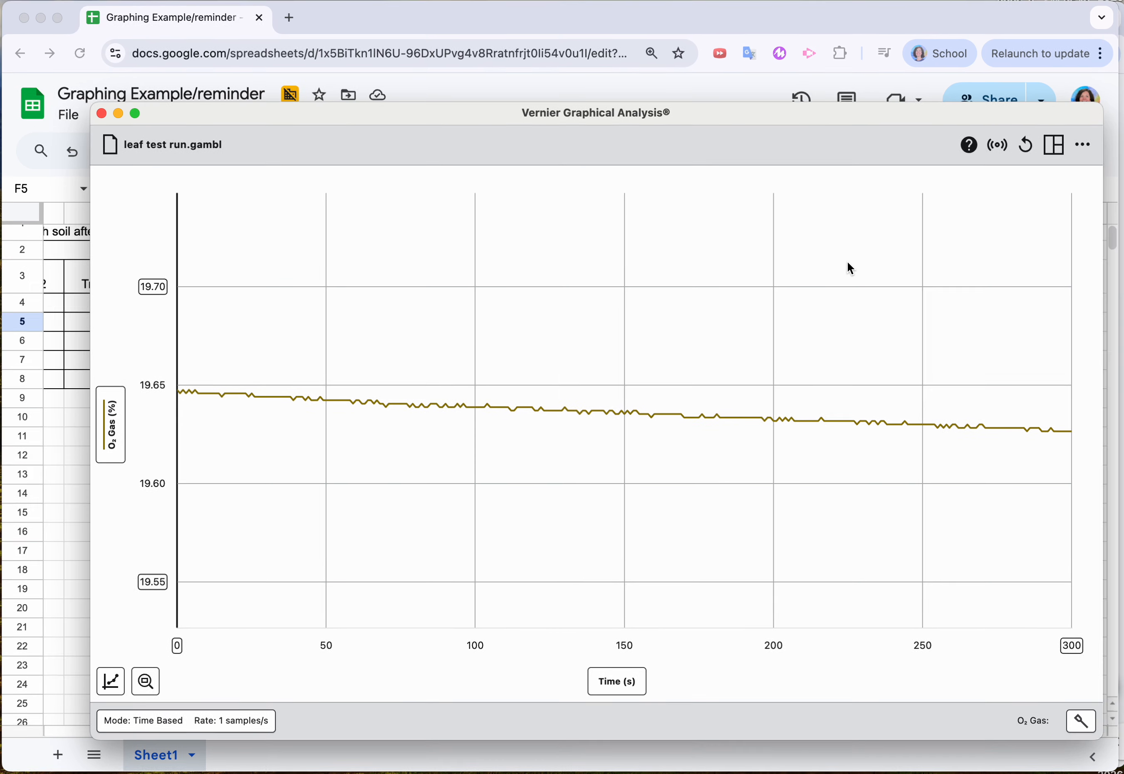
{"action": "left_click_drag", "start_coordinate": [1058, 435], "coordinate": [750, 428]}
{"action": "left_click", "coordinate": [975, 324]}
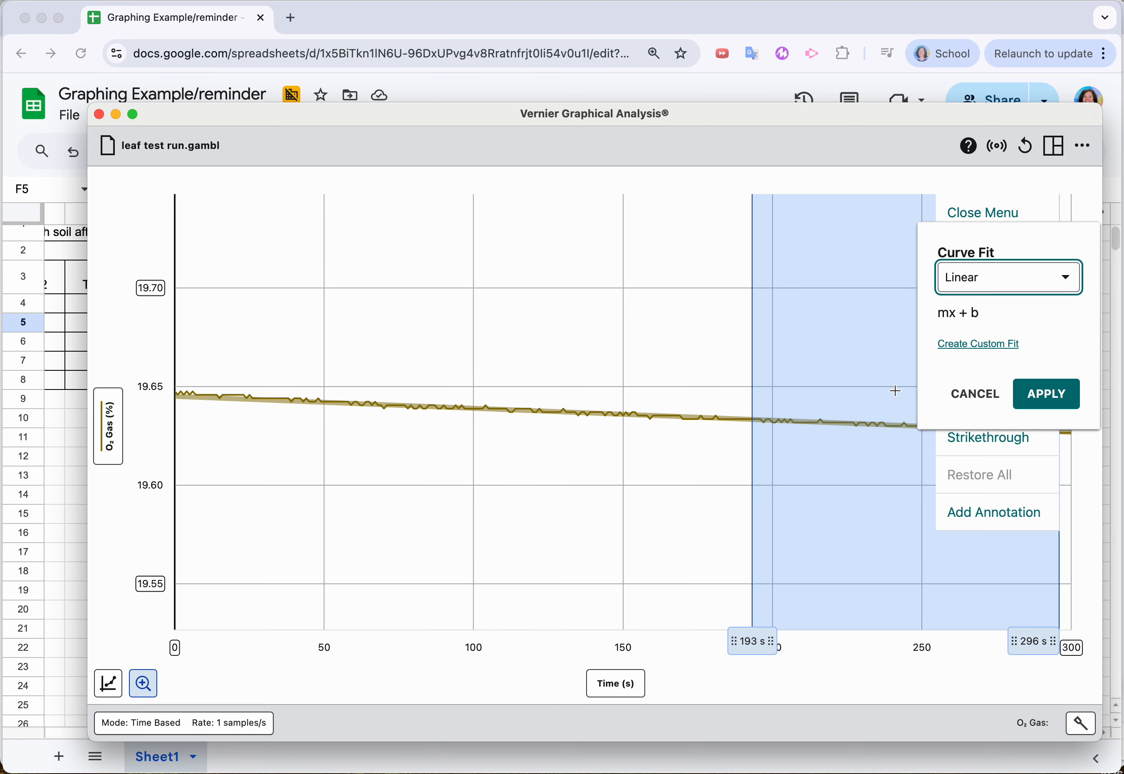
{"action": "left_click", "coordinate": [1046, 396]}
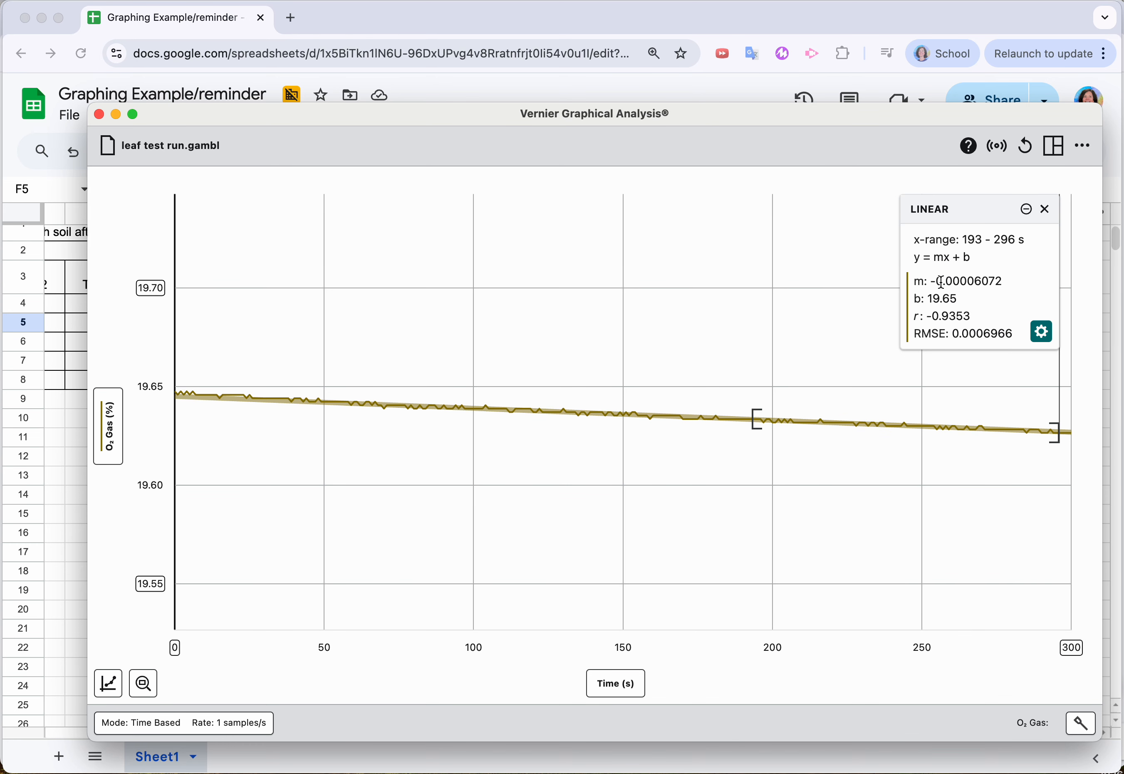
{"action": "left_click_drag", "start_coordinate": [914, 280], "coordinate": [1008, 280]}
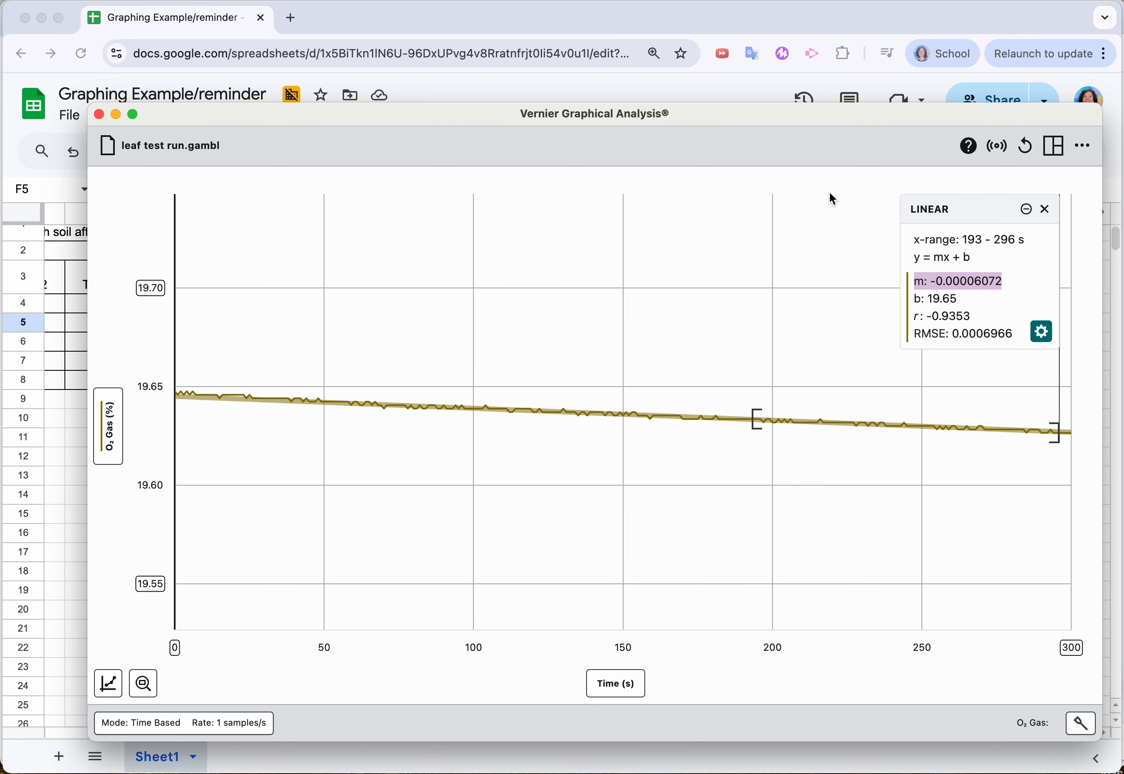
- Return to the Google Sheets spreadsheet, enter -.00016 in the Trial 5 cell F5, and clear it again
{"action": "left_click", "coordinate": [657, 21]}
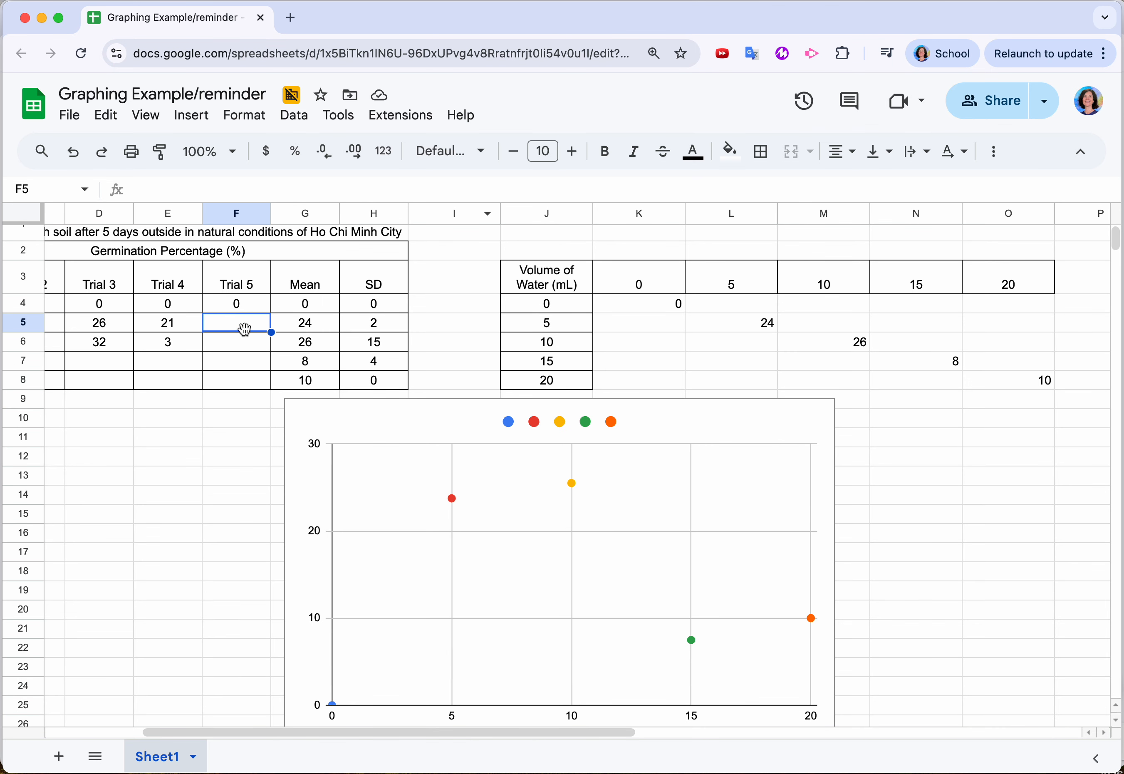
{"action": "type", "text": "-.00016"}
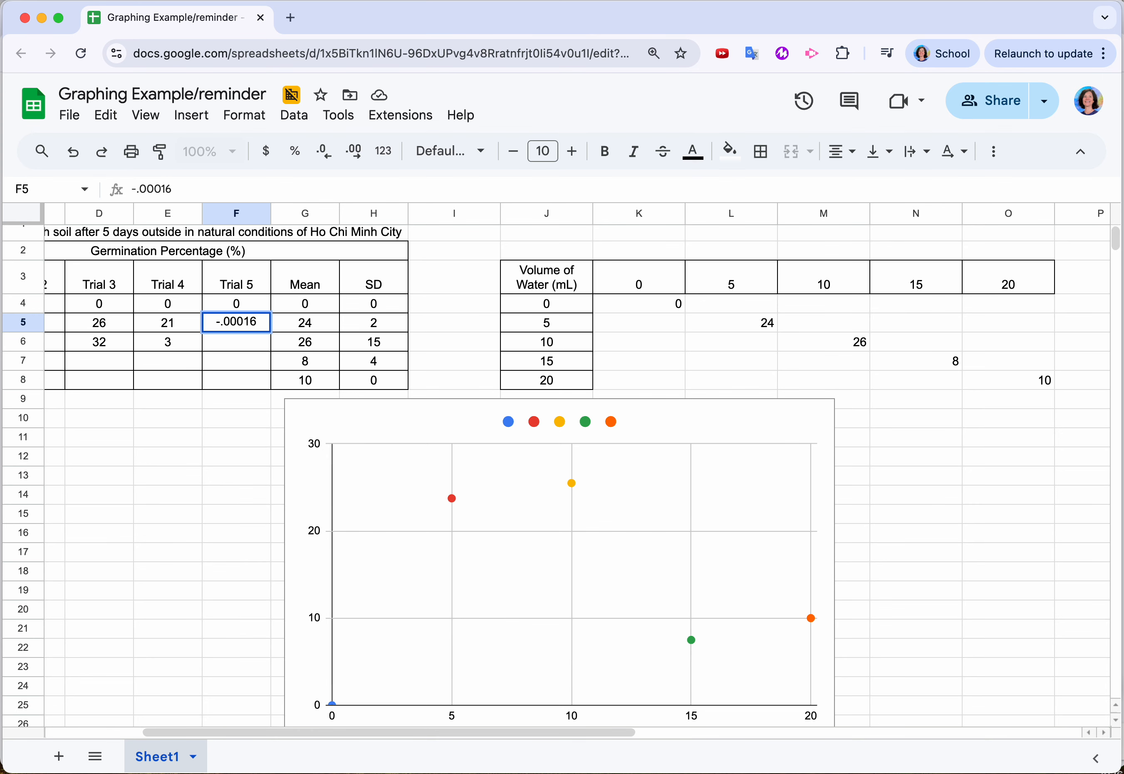
{"action": "key", "text": "Return"}
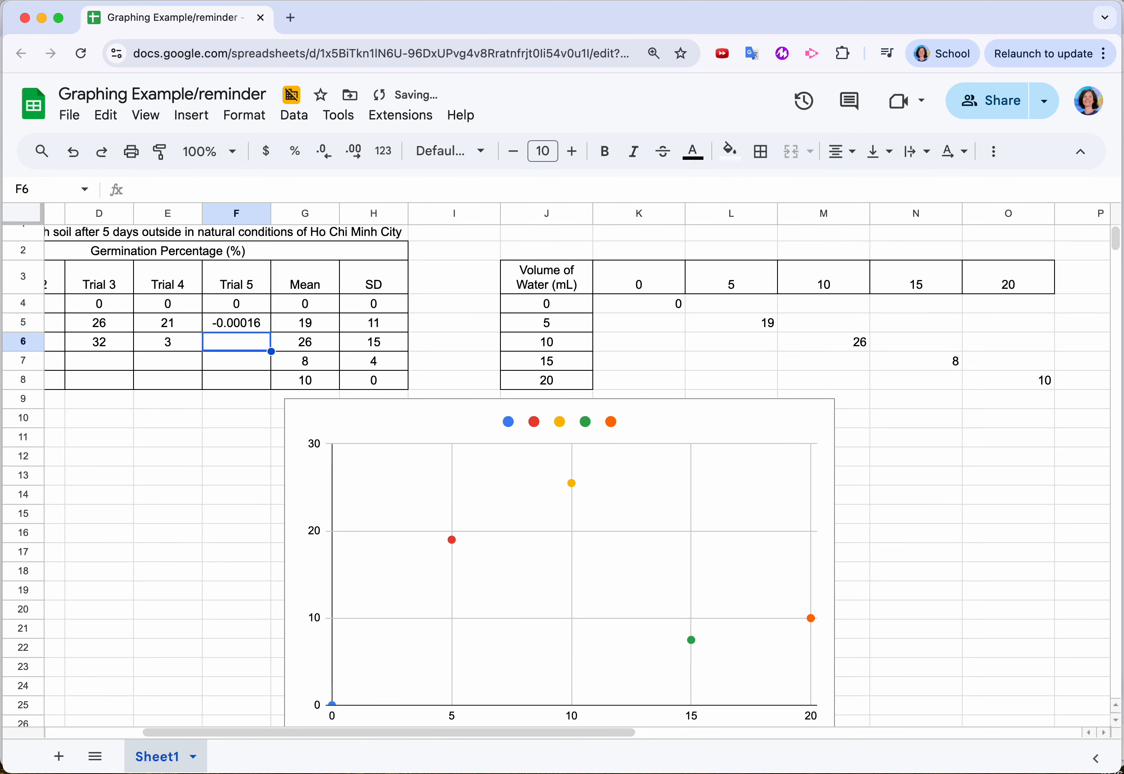
{"action": "left_click", "coordinate": [233, 329]}
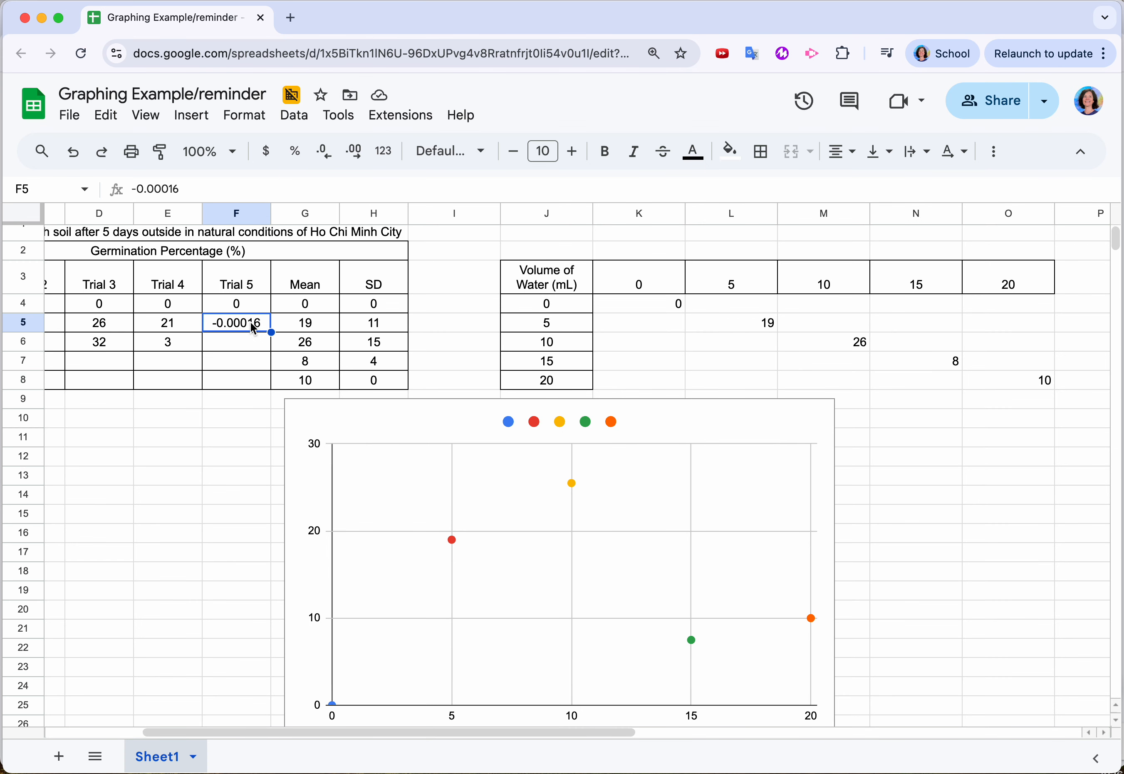
{"action": "key", "text": "BackSpace"}
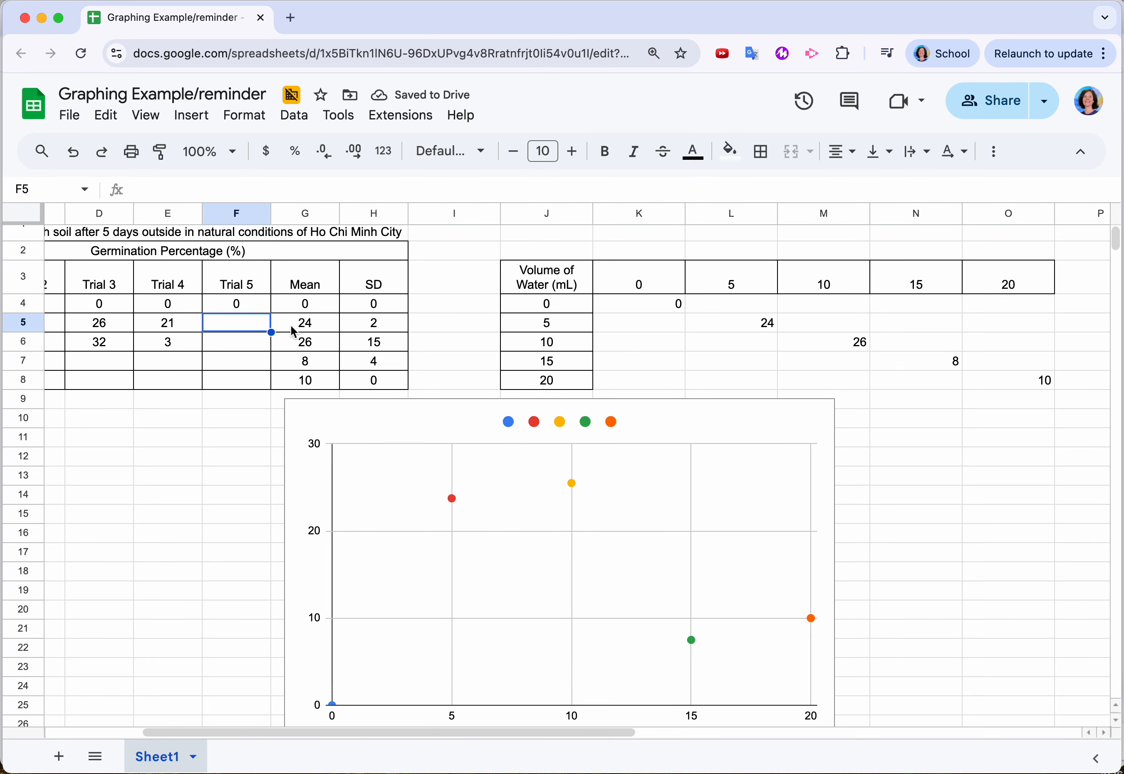
- Enter the Trial 5 values 18 in F5 and 15 in F6
{"action": "type", "text": "18"}
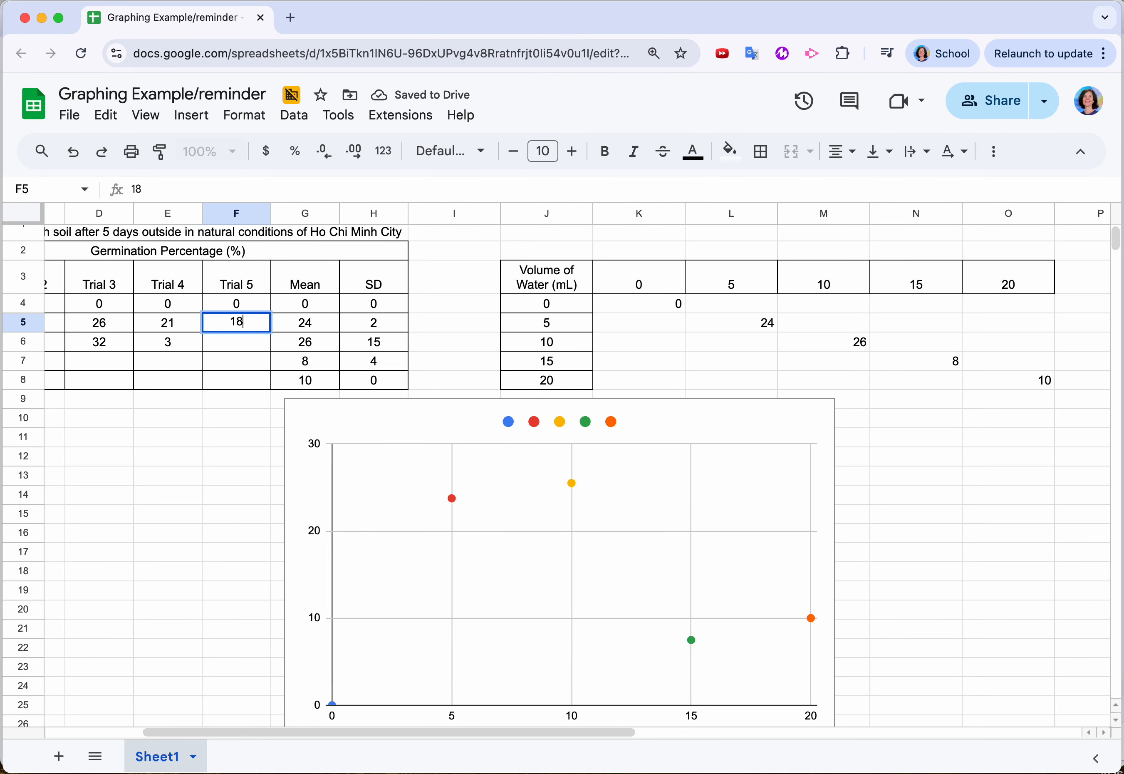
{"action": "key", "text": "Return"}
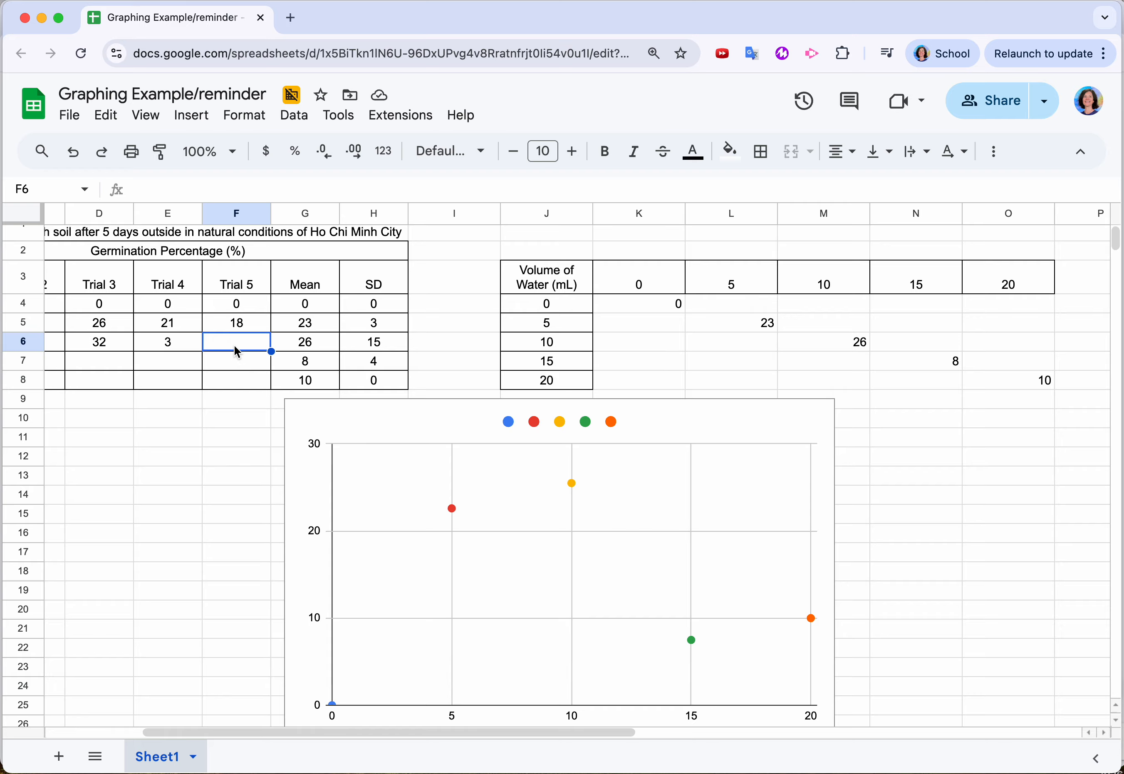
{"action": "type", "text": "15"}
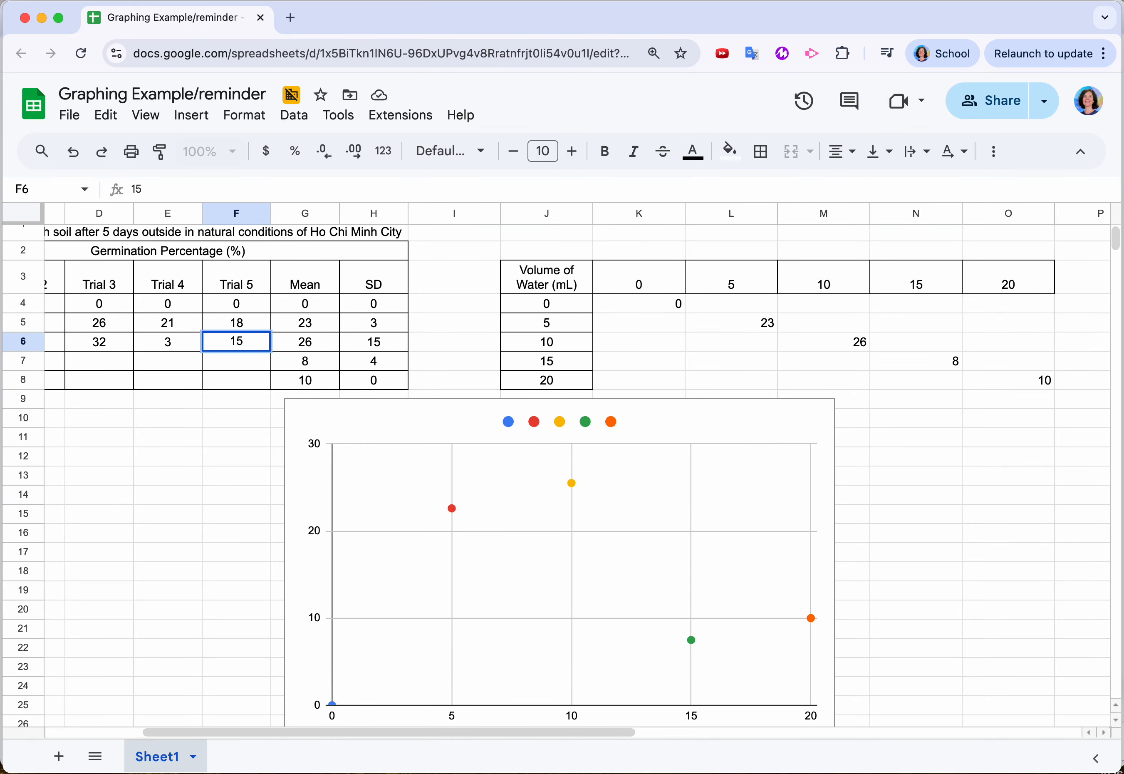
{"action": "key", "text": "Return"}
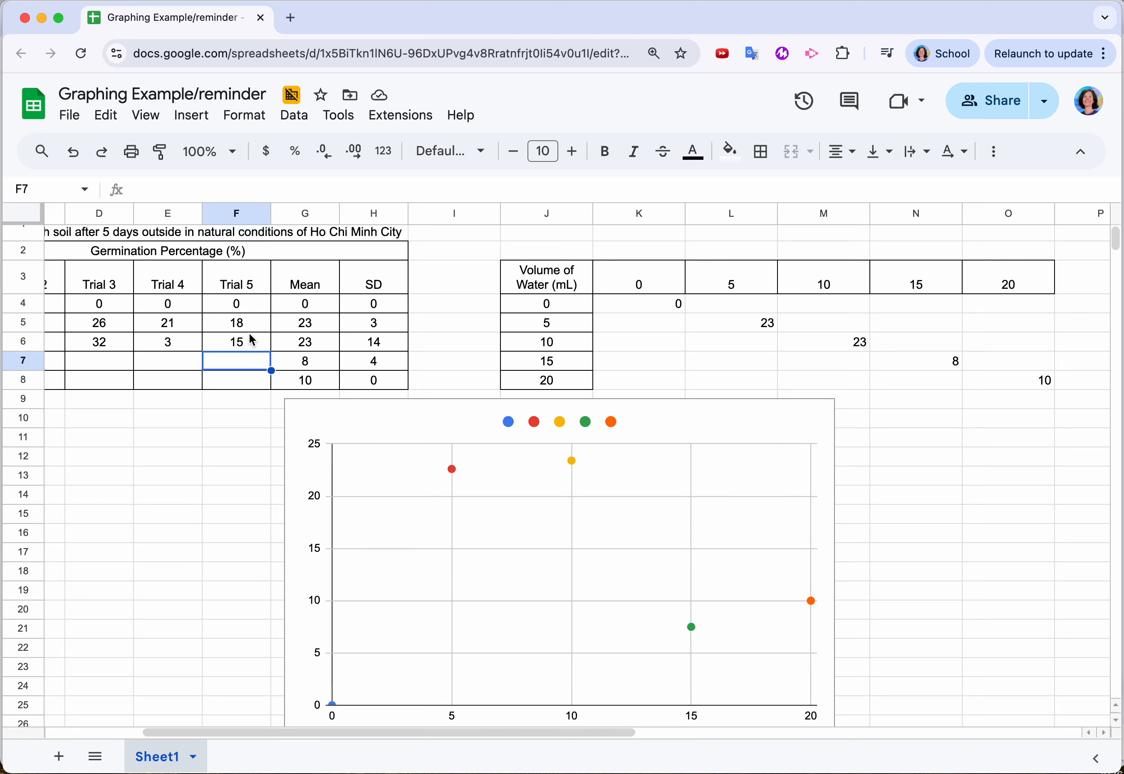
- Reopen the chart's series customization, choose Data series 2 and change its color to blue
{"action": "double_click", "coordinate": [664, 425]}
{"action": "left_click", "coordinate": [1032, 210]}
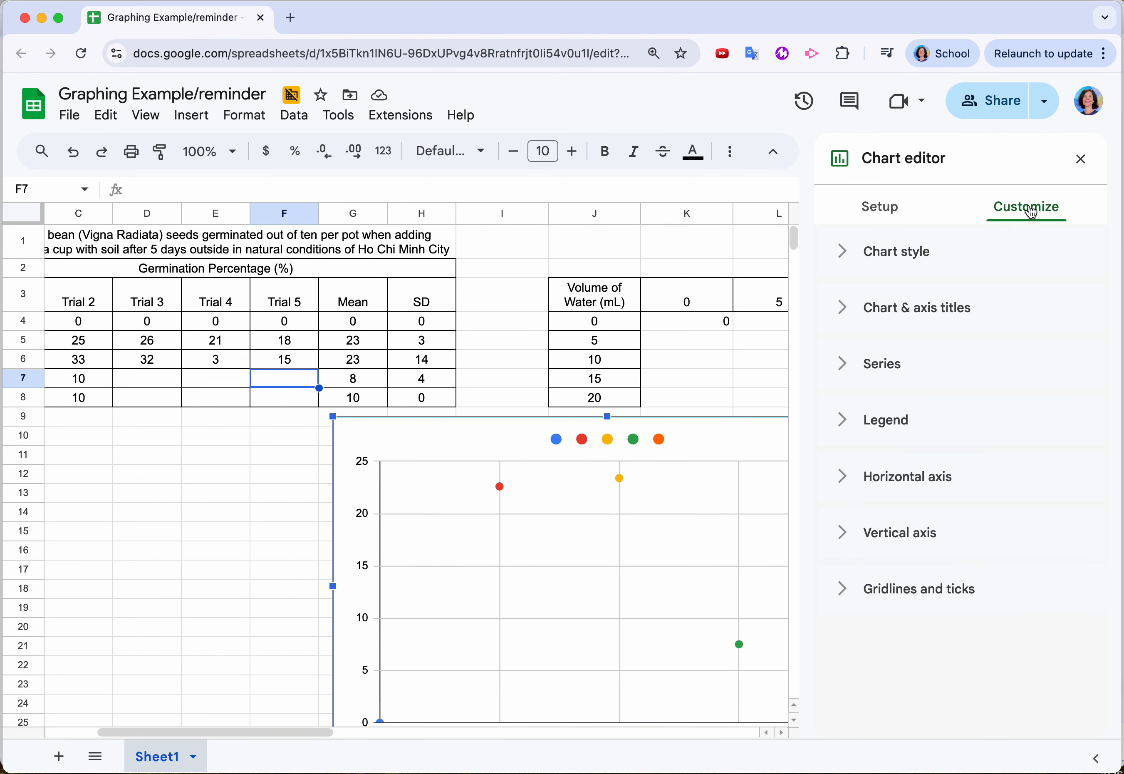
{"action": "left_click", "coordinate": [907, 374]}
{"action": "scroll", "coordinate": [922, 566], "scroll_direction": "down", "scroll_amount": 5}
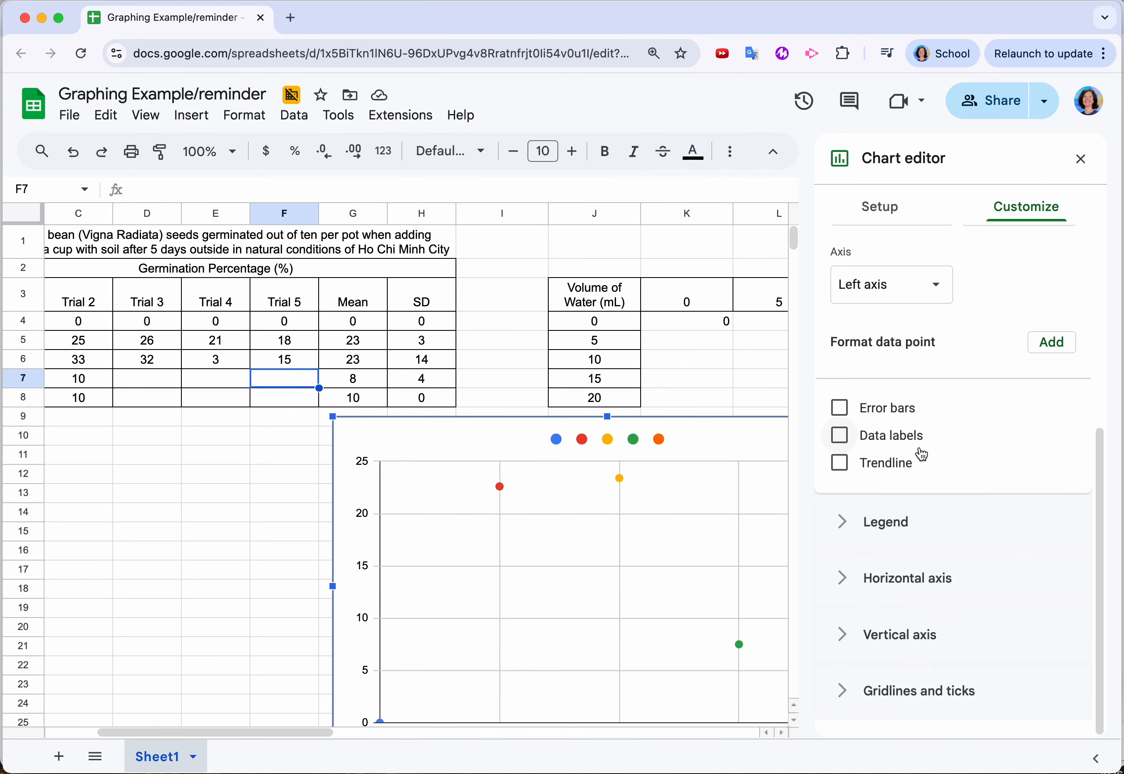
{"action": "scroll", "coordinate": [924, 454], "scroll_direction": "up", "scroll_amount": 5}
{"action": "left_click", "coordinate": [926, 342]}
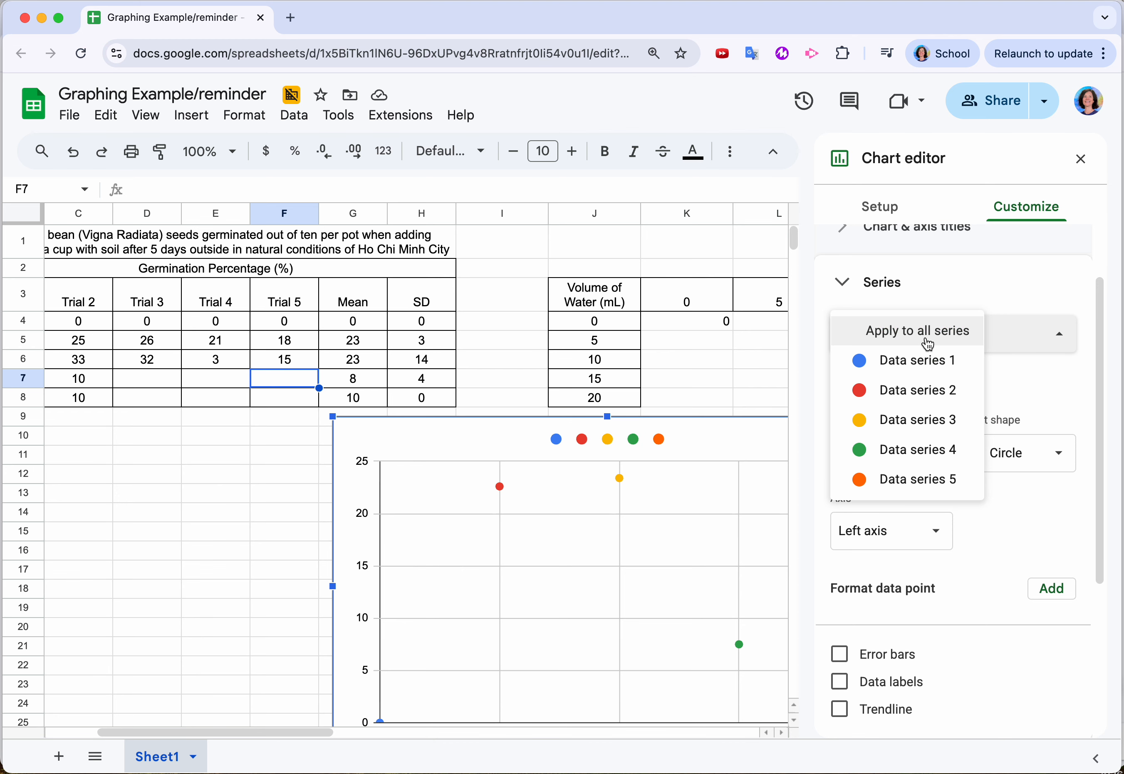
{"action": "left_click", "coordinate": [914, 390]}
{"action": "left_click", "coordinate": [867, 458]}
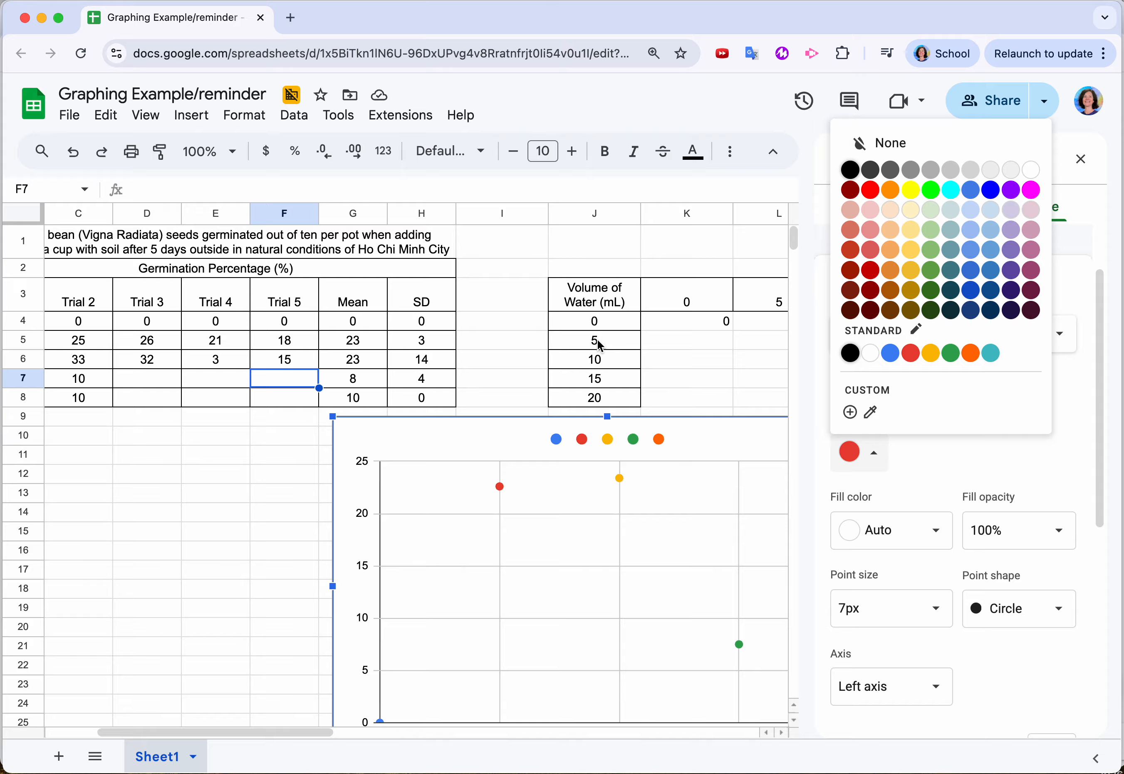
{"action": "left_click", "coordinate": [990, 191]}
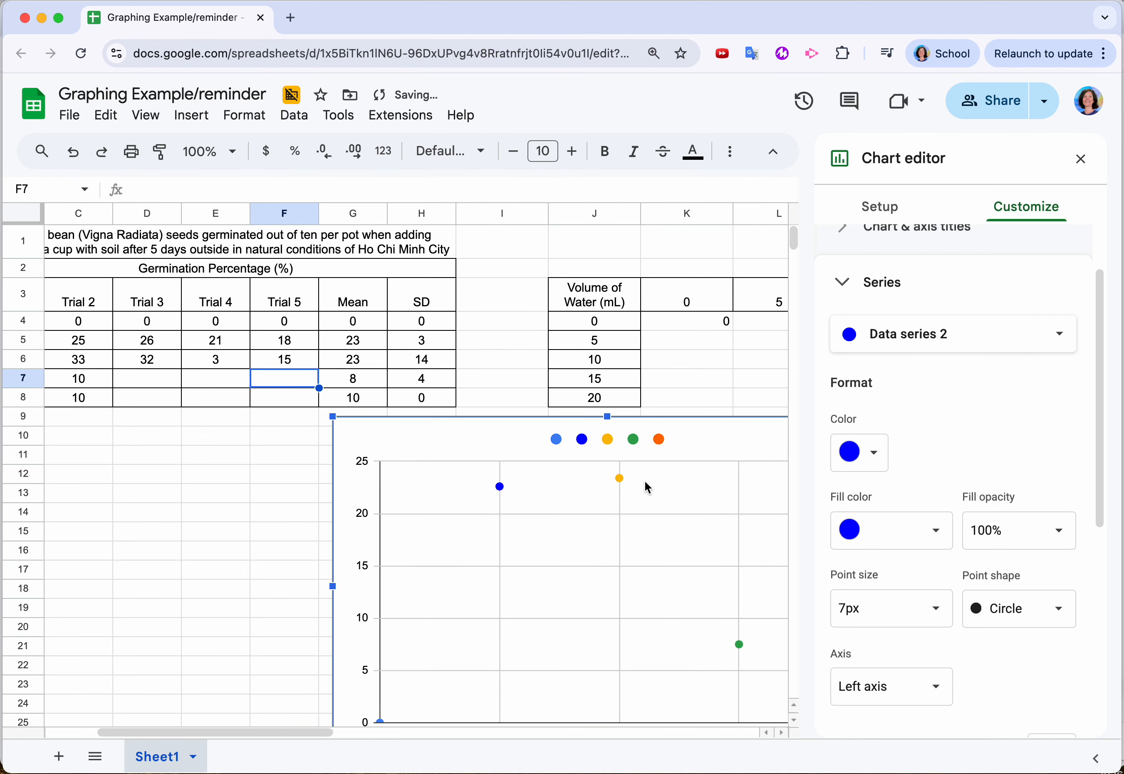
- Add error bars to Data series 2 with type Constant and value 3
{"action": "scroll", "coordinate": [862, 613], "scroll_direction": "down", "scroll_amount": 5}
{"action": "left_click", "coordinate": [839, 572]}
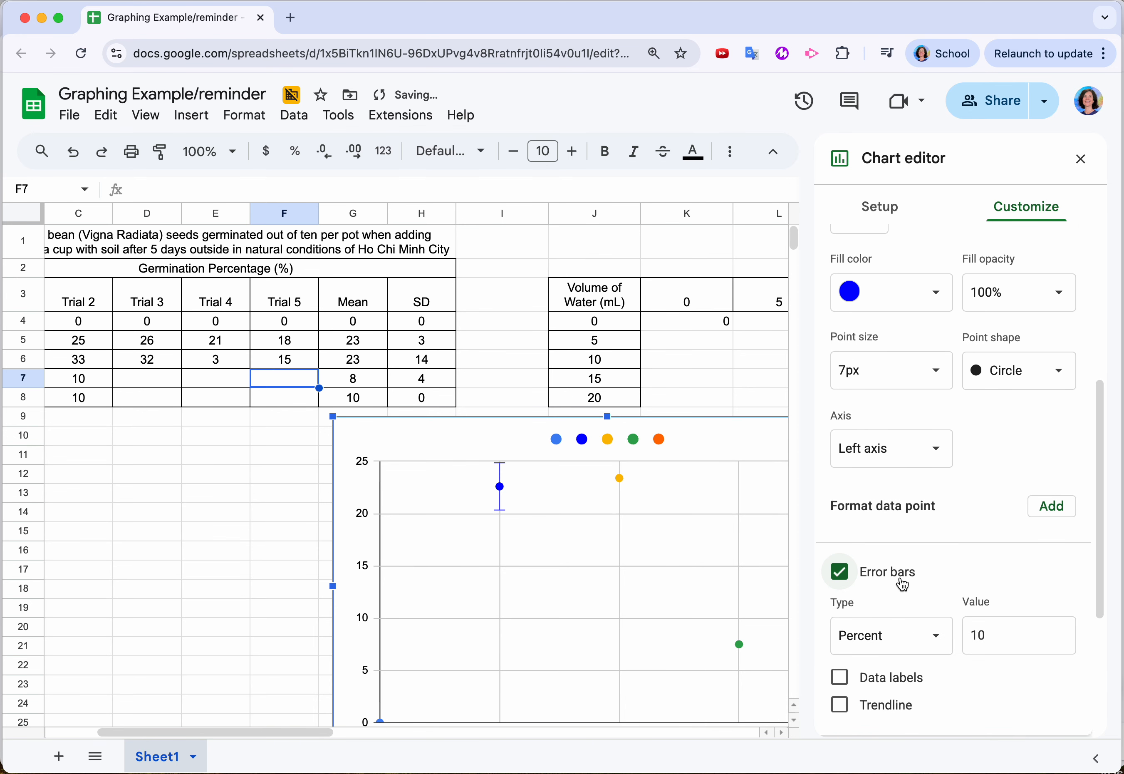
{"action": "scroll", "coordinate": [900, 584], "scroll_direction": "down", "scroll_amount": 3}
{"action": "left_click", "coordinate": [898, 544]}
{"action": "left_click", "coordinate": [892, 512]}
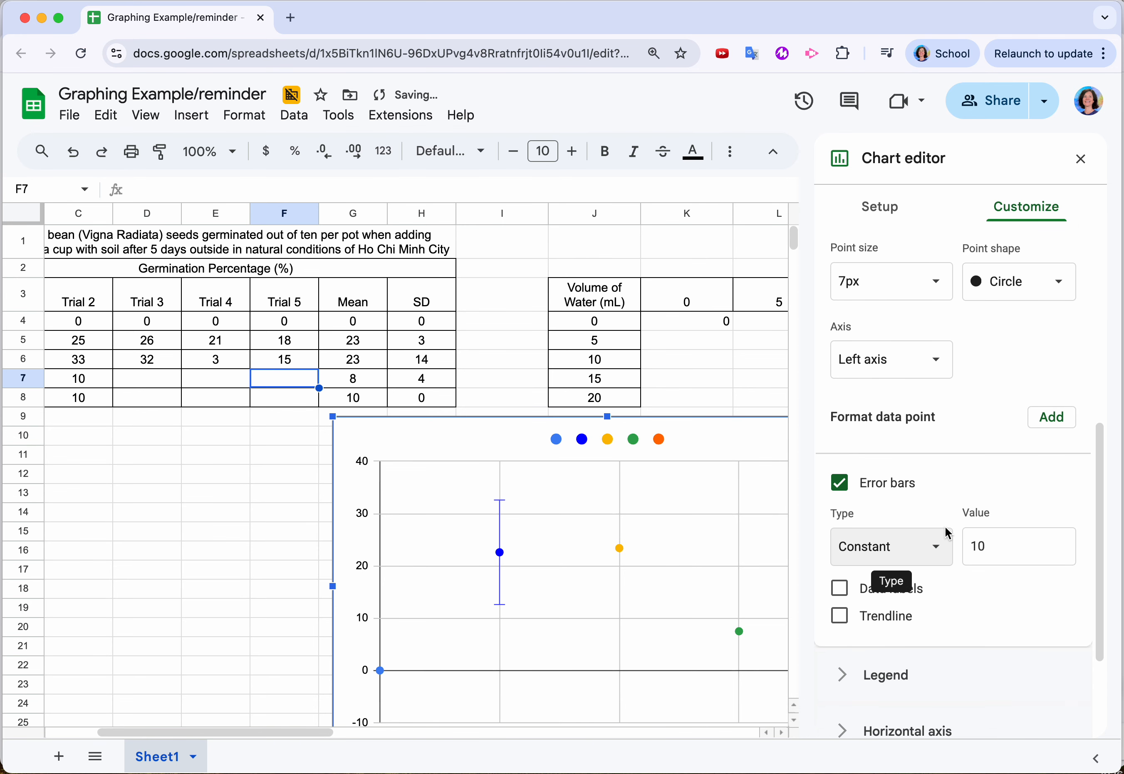
{"action": "left_click", "coordinate": [1002, 551]}
{"action": "double_click", "coordinate": [1001, 551]}
{"action": "type", "text": "3"}
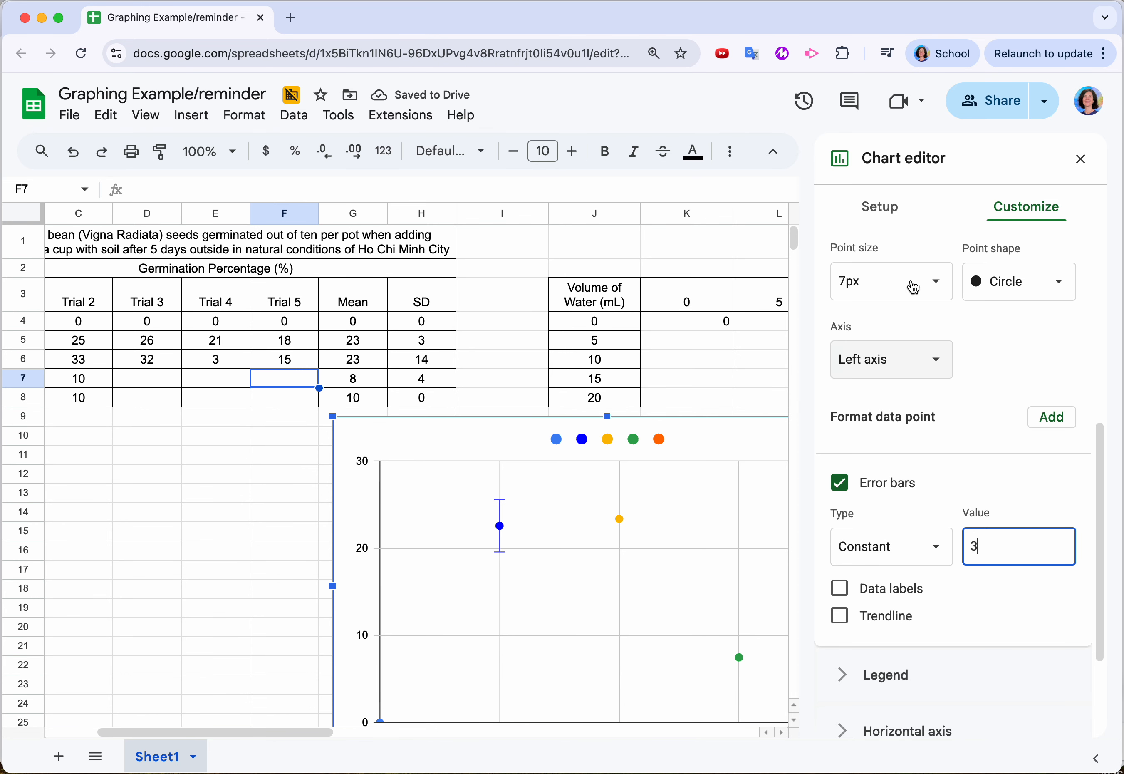
- Choose Data series 3 as the series to format and change its color to blue
{"action": "scroll", "coordinate": [933, 242], "scroll_direction": "up", "scroll_amount": 2}
{"action": "scroll", "coordinate": [932, 242], "scroll_direction": "up", "scroll_amount": 3}
{"action": "left_click", "coordinate": [921, 274]}
{"action": "left_click", "coordinate": [919, 304]}
{"action": "left_click", "coordinate": [863, 390]}
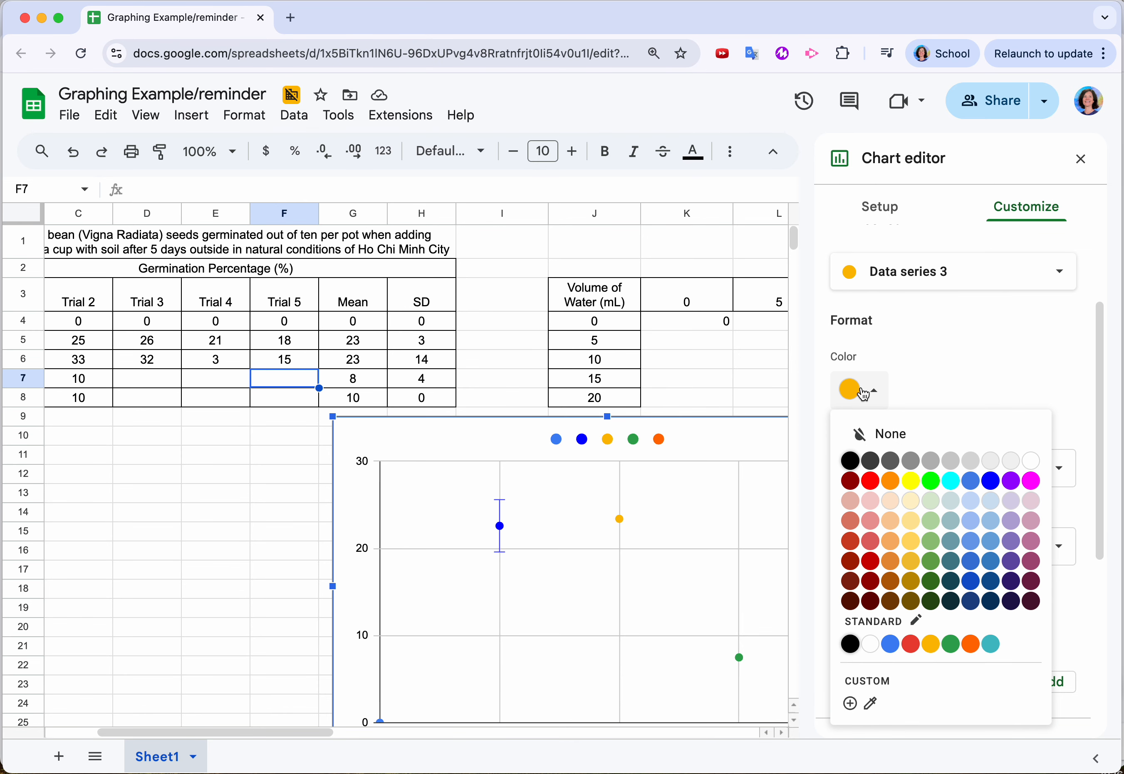
{"action": "left_click", "coordinate": [991, 490]}
- Add Constant error bars to Data series 3 with a value of 14, its standard deviation in the table
{"action": "scroll", "coordinate": [686, 588], "scroll_direction": "down", "scroll_amount": 2}
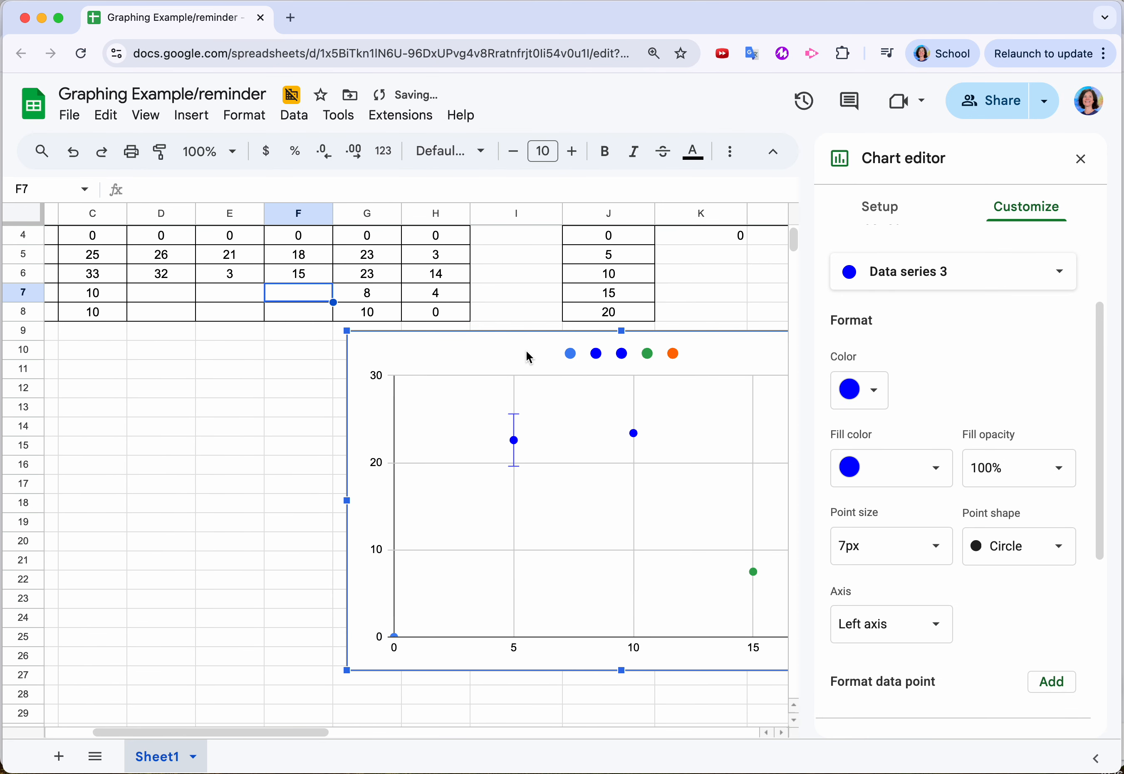
{"action": "scroll", "coordinate": [529, 358], "scroll_direction": "up", "scroll_amount": 2}
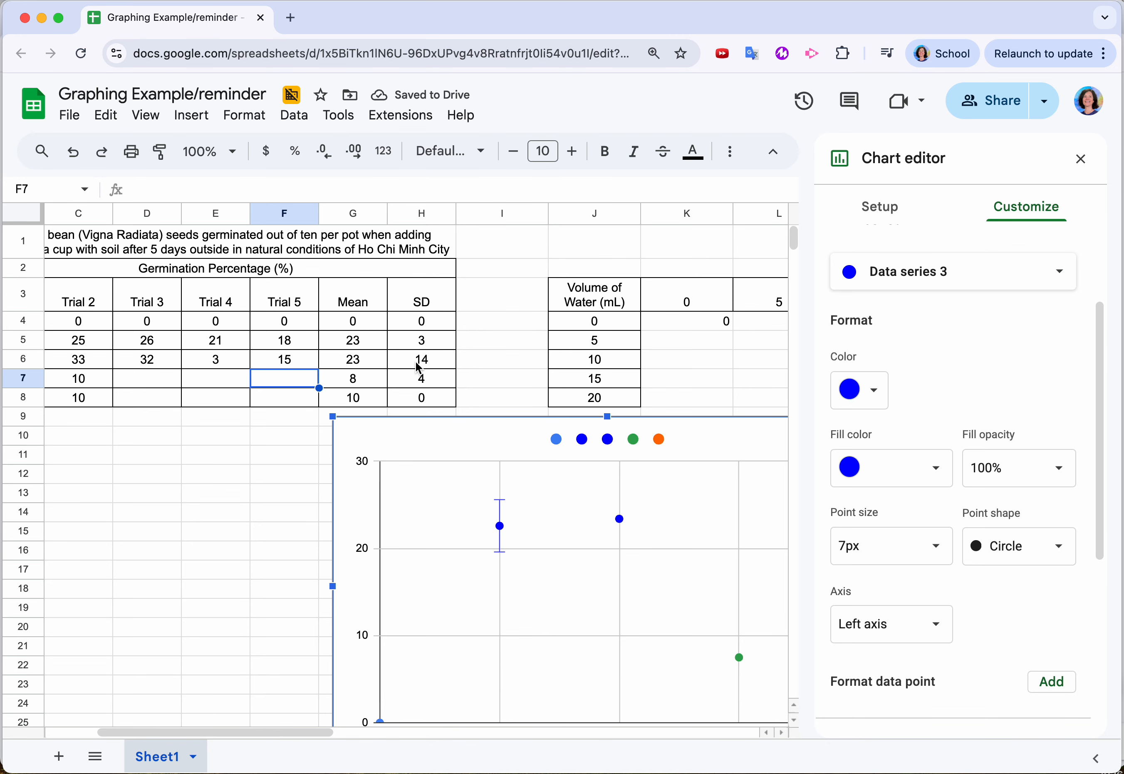
{"action": "scroll", "coordinate": [956, 580], "scroll_direction": "down", "scroll_amount": 5}
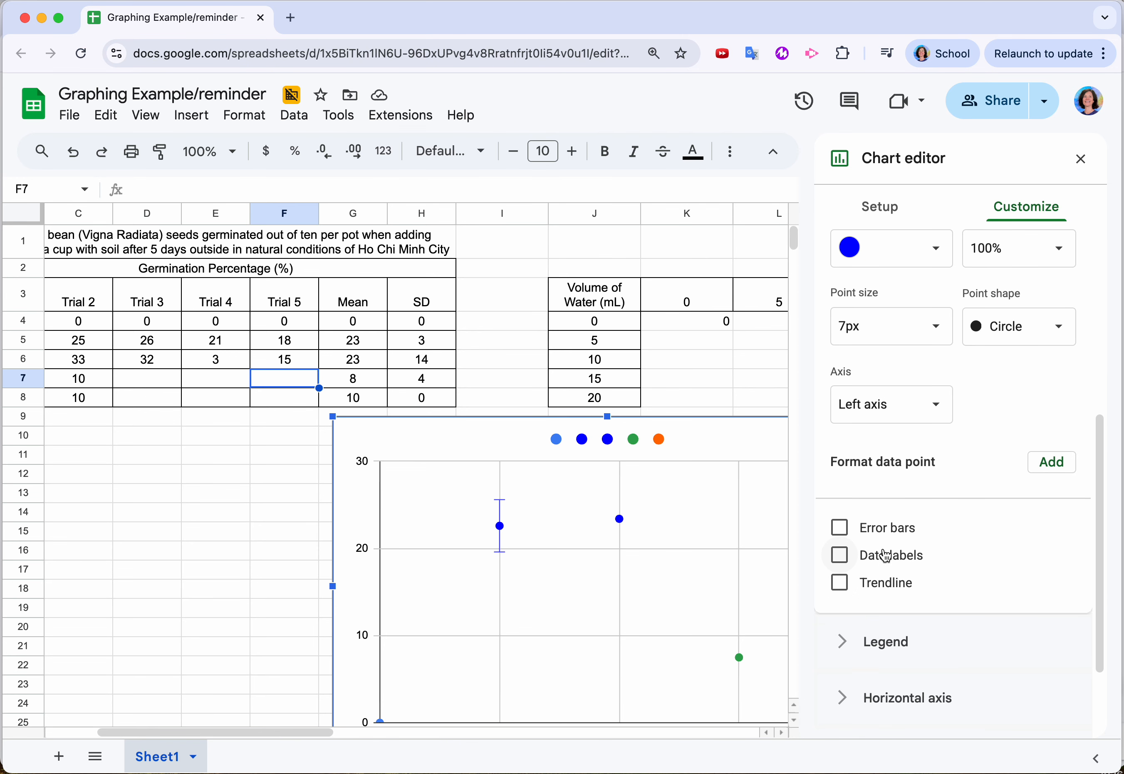
{"action": "left_click", "coordinate": [839, 527]}
{"action": "left_click", "coordinate": [877, 591]}
{"action": "left_click", "coordinate": [889, 558]}
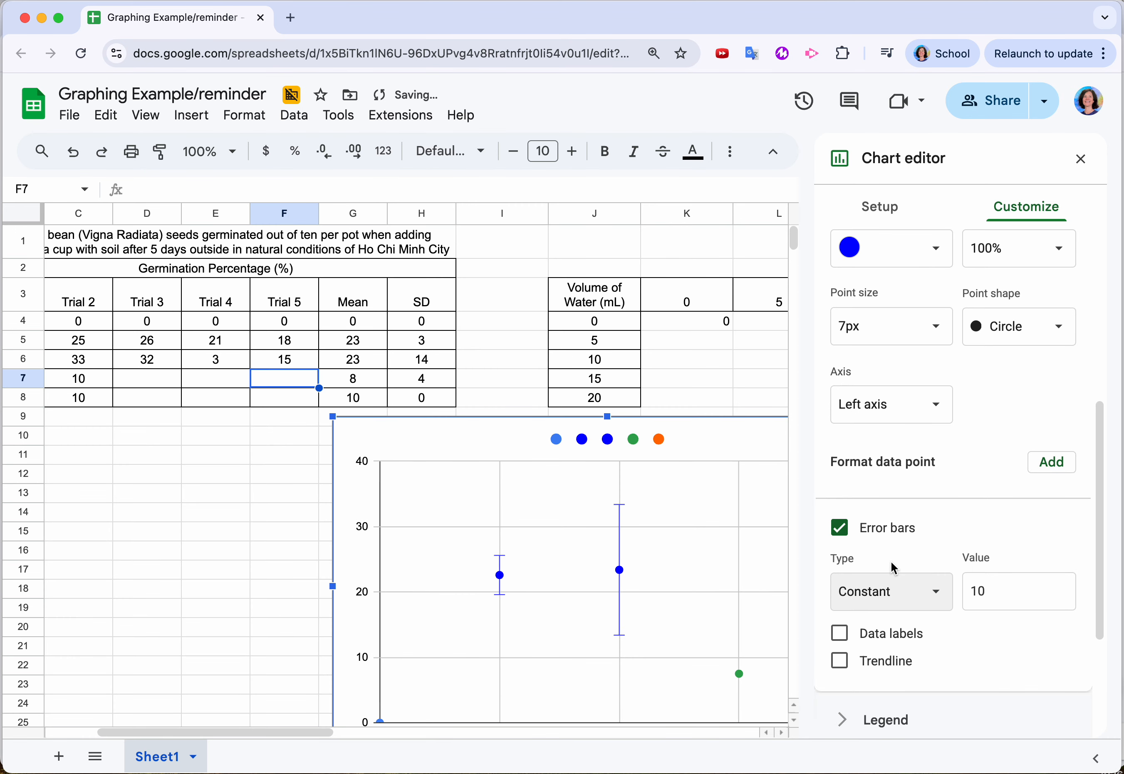
{"action": "left_click", "coordinate": [1003, 594]}
{"action": "double_click", "coordinate": [1003, 593]}
{"action": "type", "text": "14"}
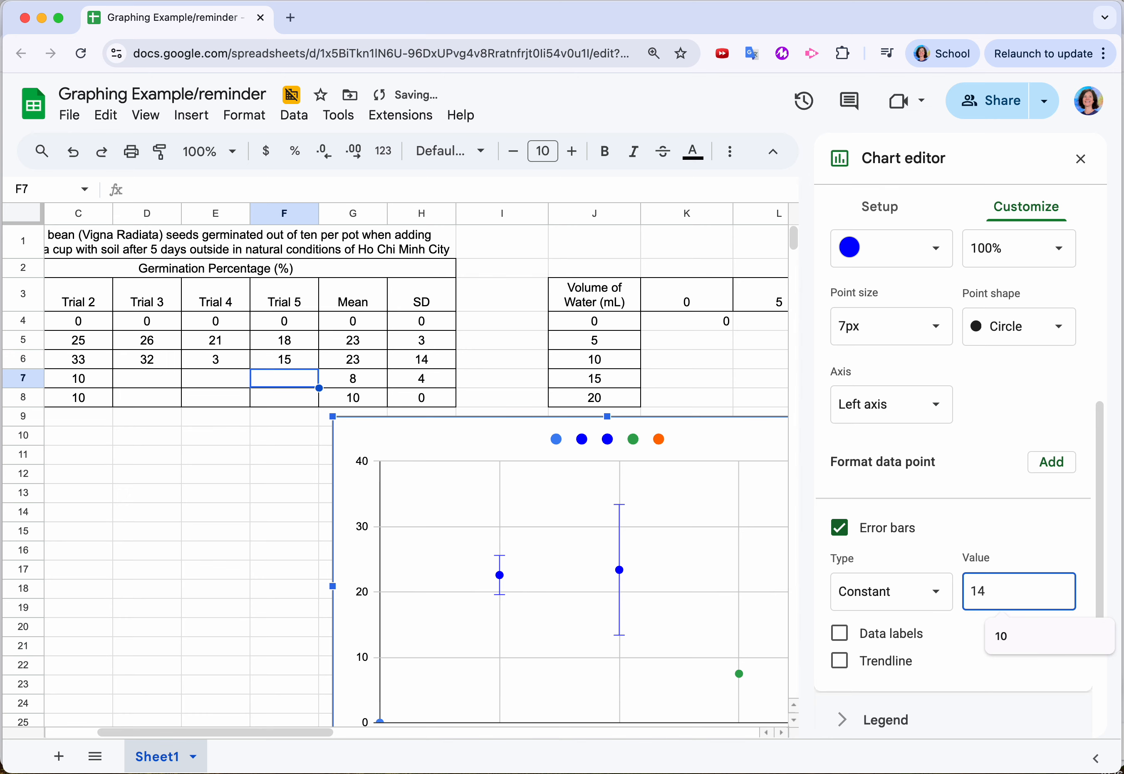
{"action": "key", "text": "Tab"}
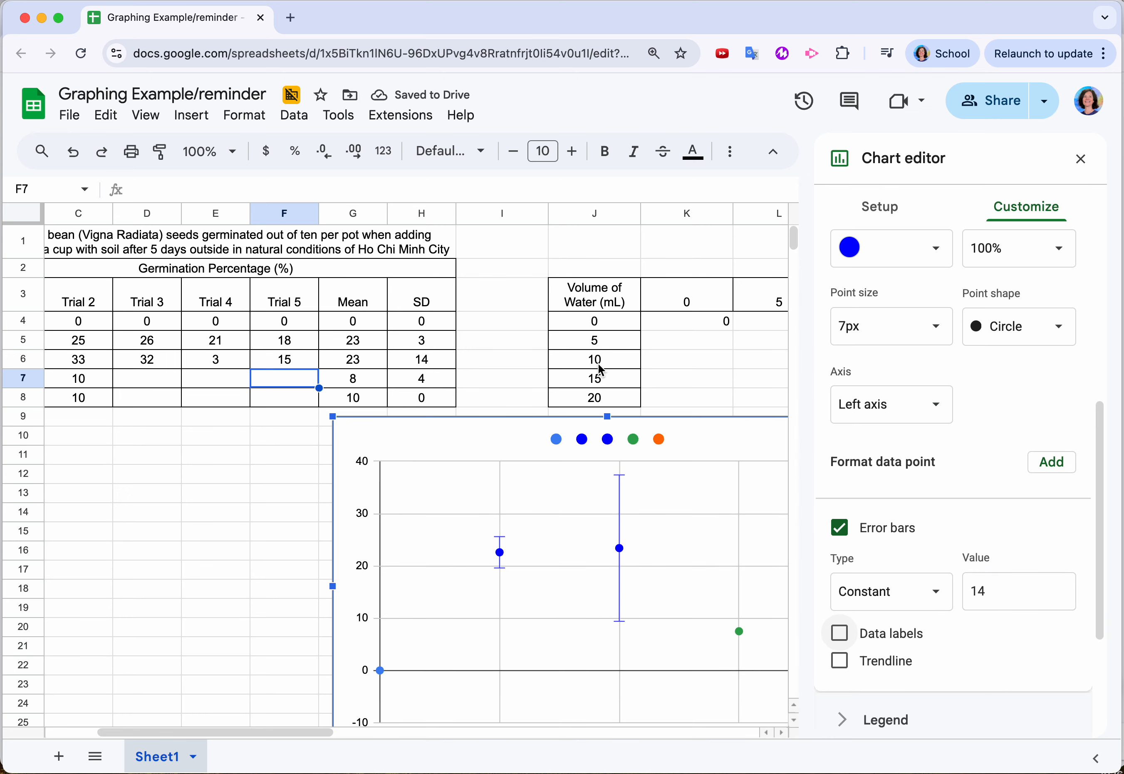
{"action": "scroll", "coordinate": [925, 479], "scroll_direction": "down", "scroll_amount": 2}
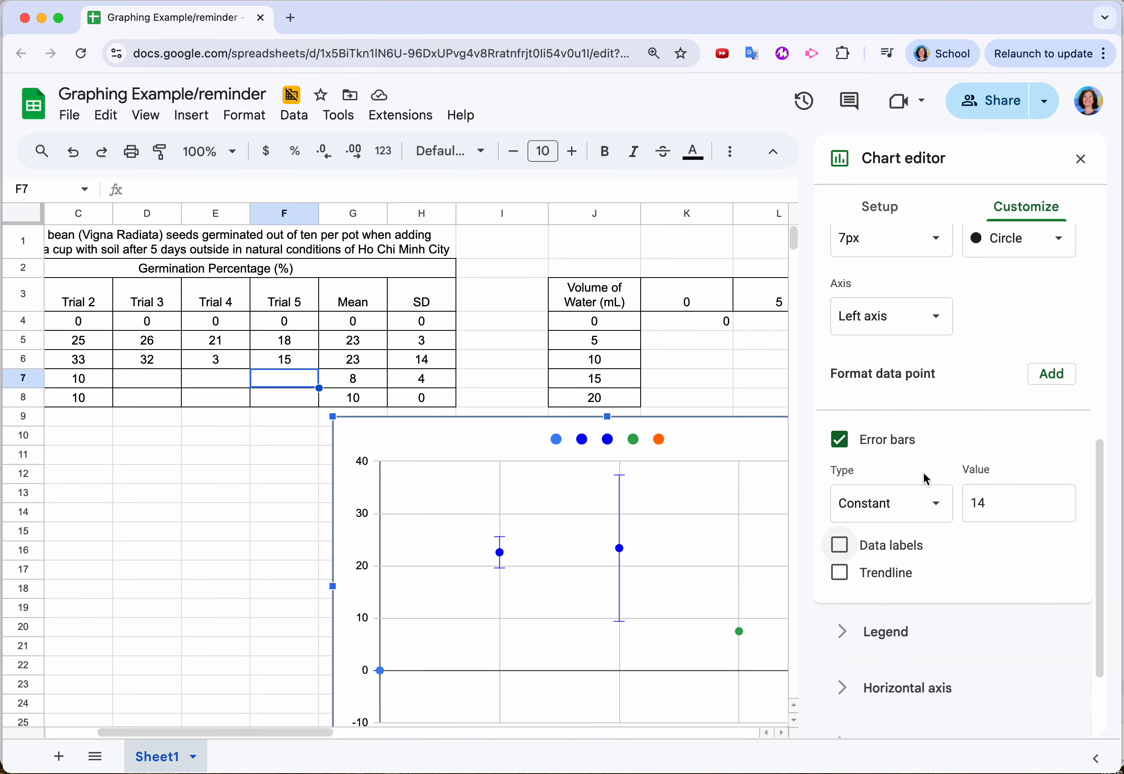
{"action": "scroll", "coordinate": [925, 479], "scroll_direction": "down", "scroll_amount": 1}
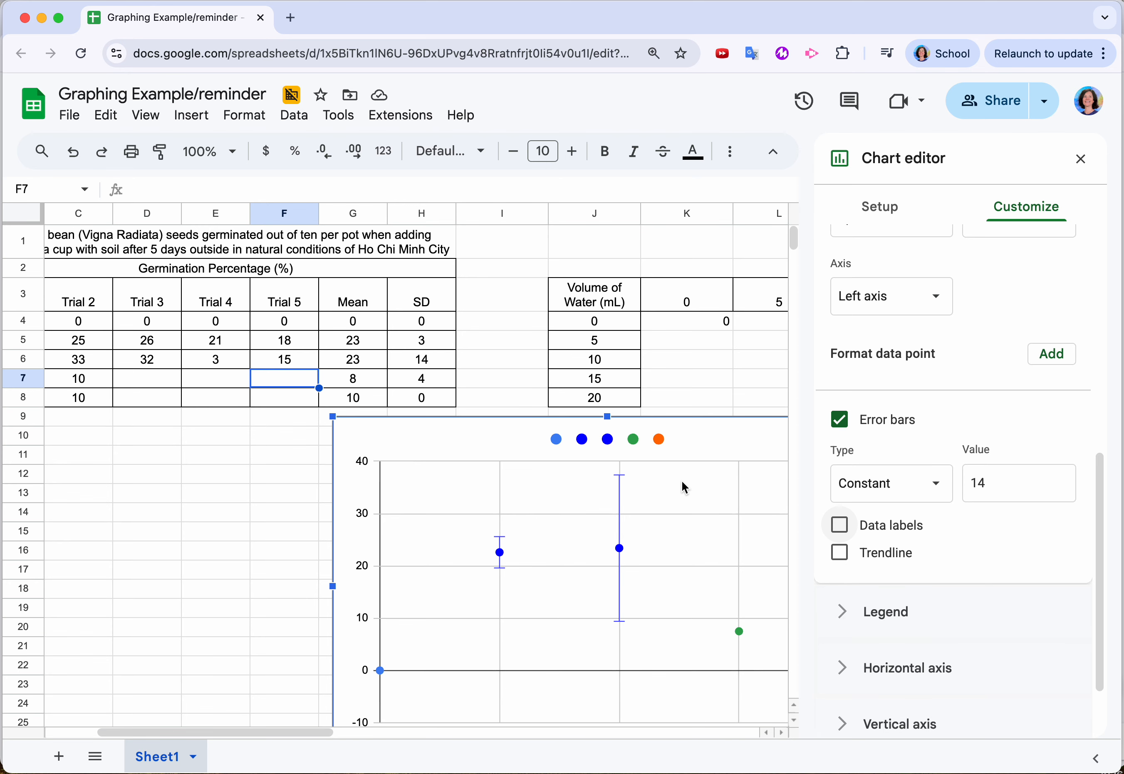